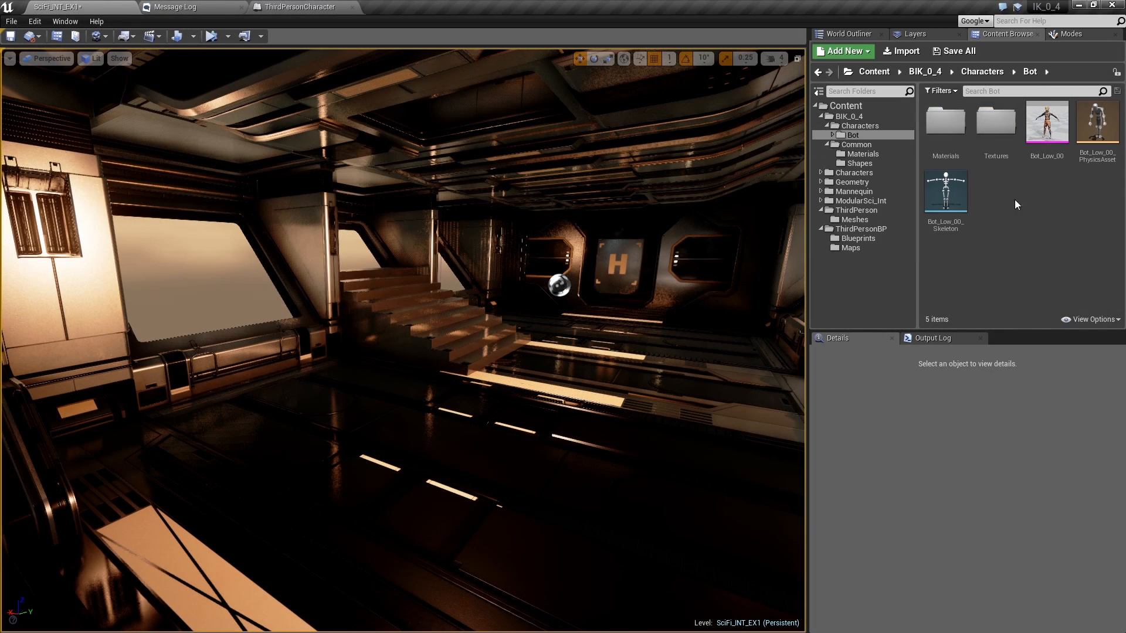
# Assign UE4_Mannequin_Skeleton to the Bot_Low_00 skeletal mesh and save the mesh asset
pyautogui.doubleClick(1046, 123)
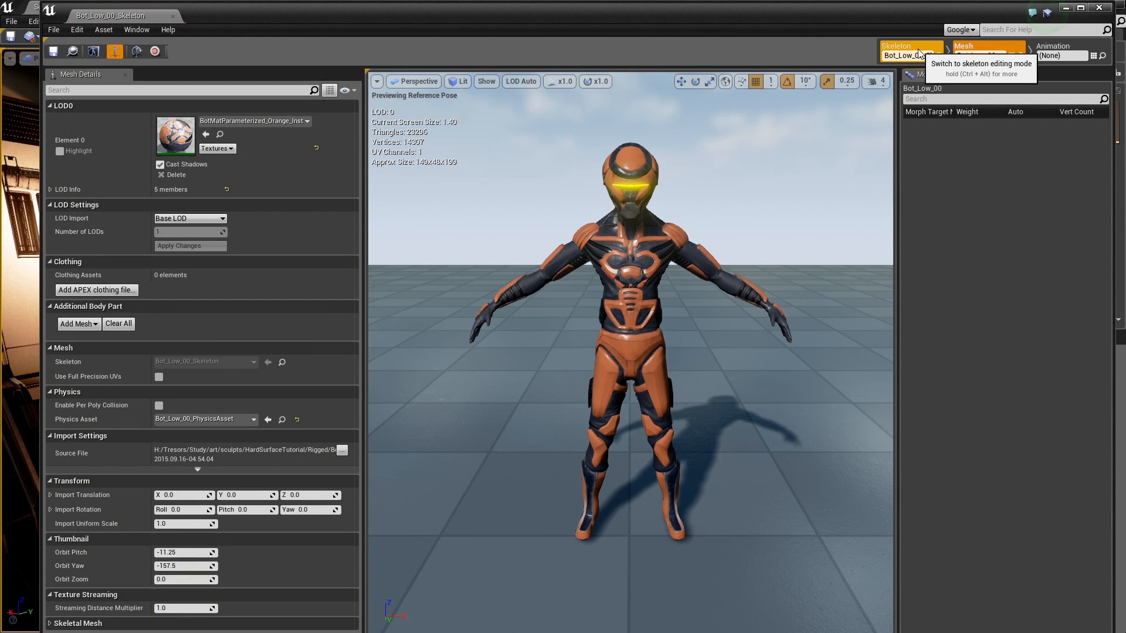
pyautogui.click(173, 16)
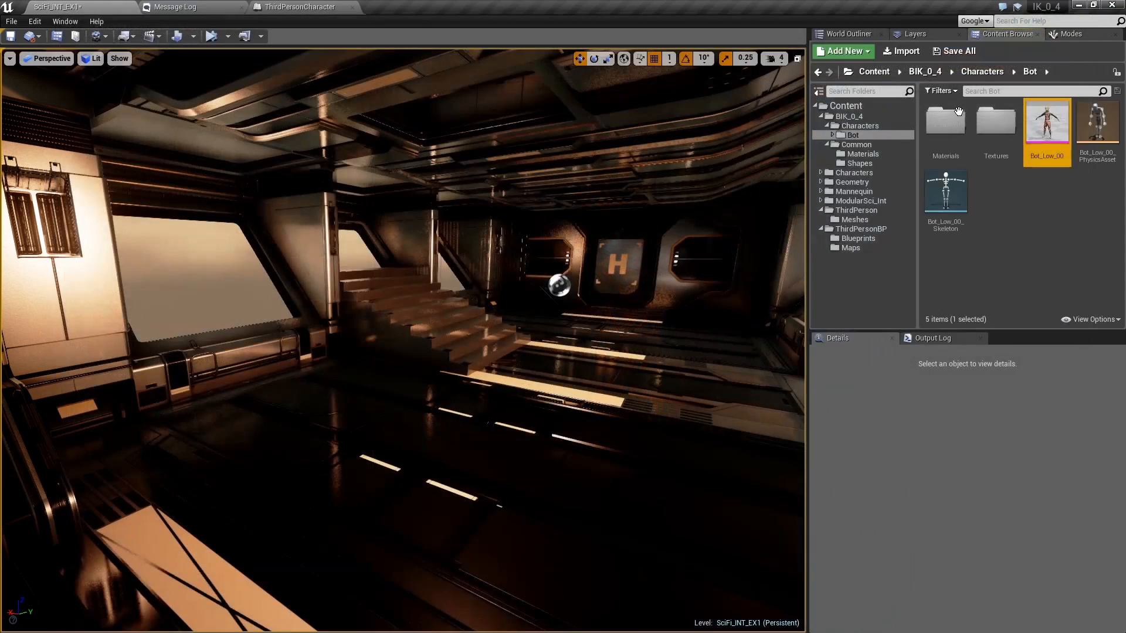
pyautogui.rightClick(1053, 121)
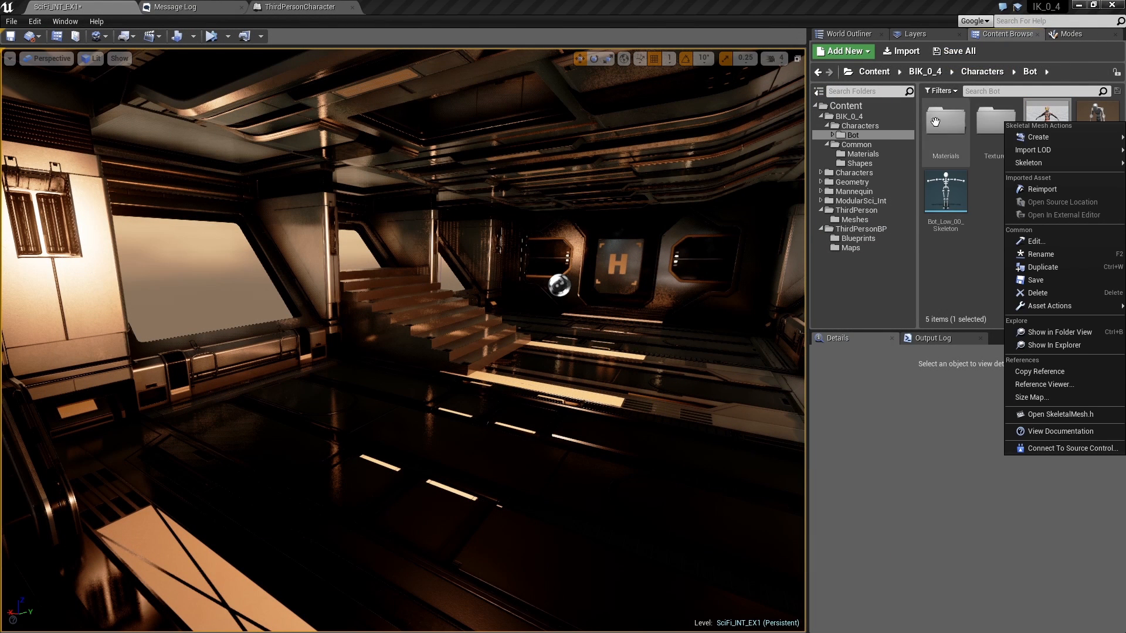
pyautogui.moveTo(1039, 135)
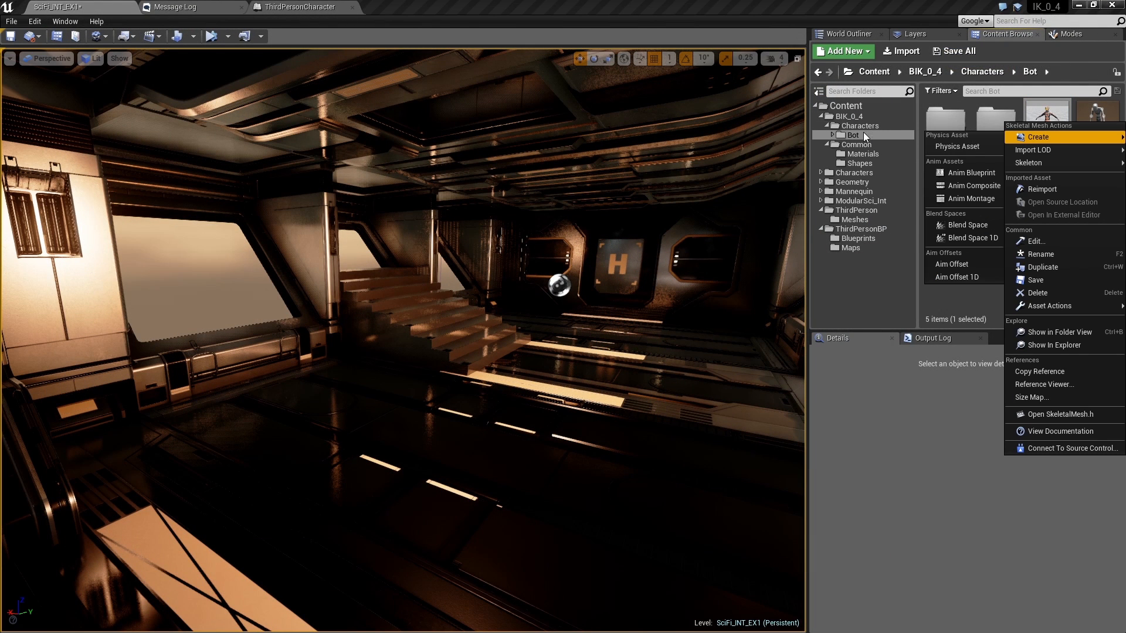
pyautogui.moveTo(1043, 165)
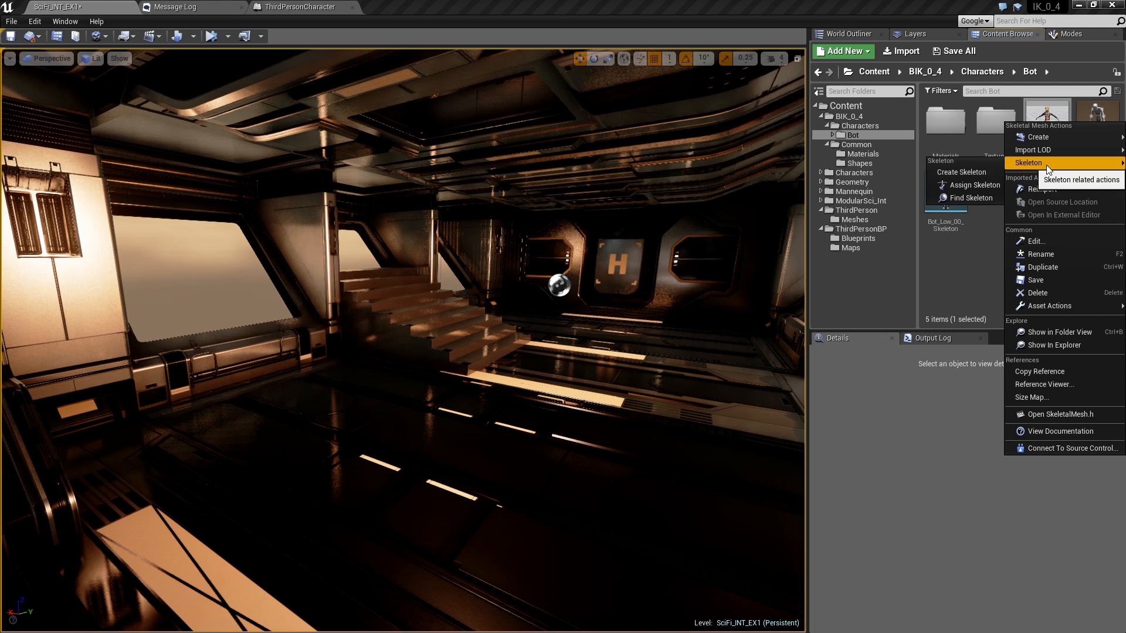
pyautogui.click(982, 185)
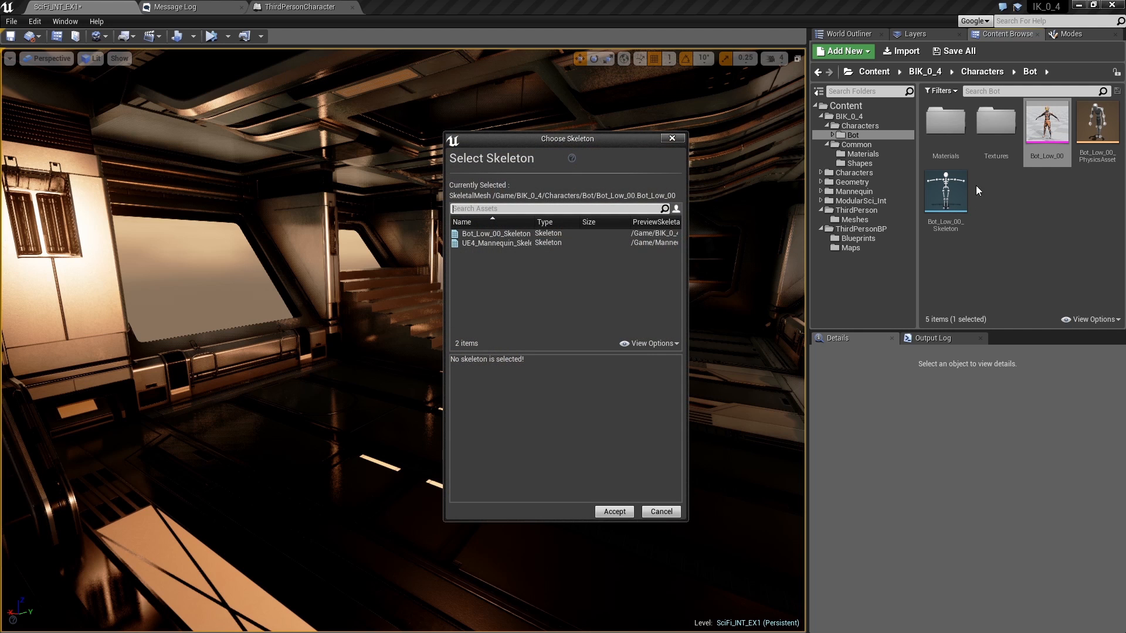
pyautogui.click(508, 244)
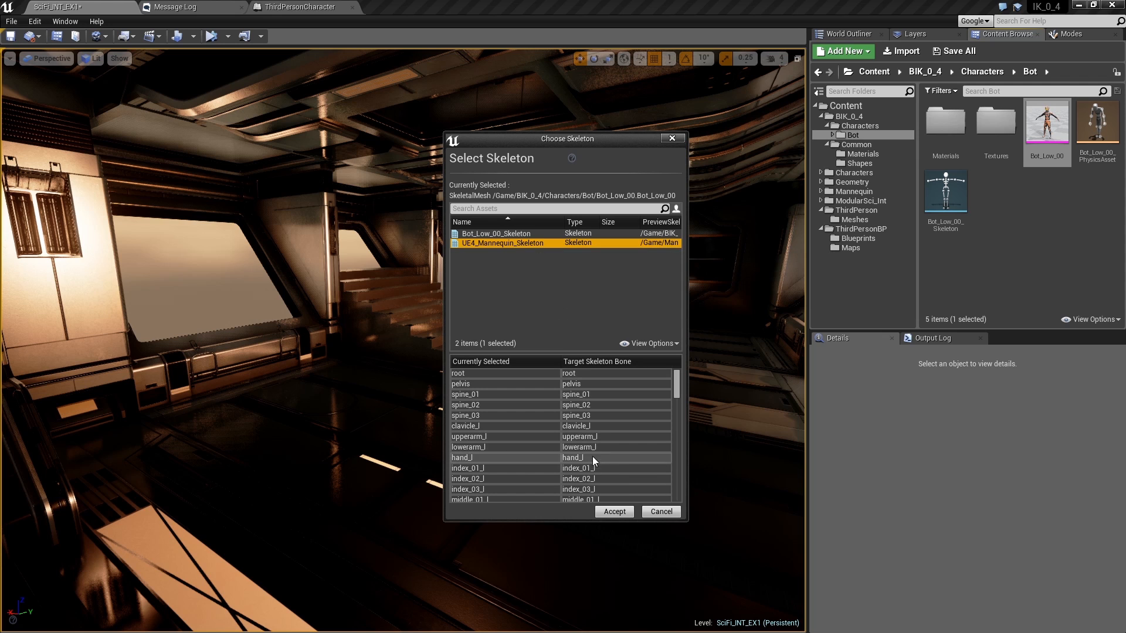
pyautogui.click(610, 511)
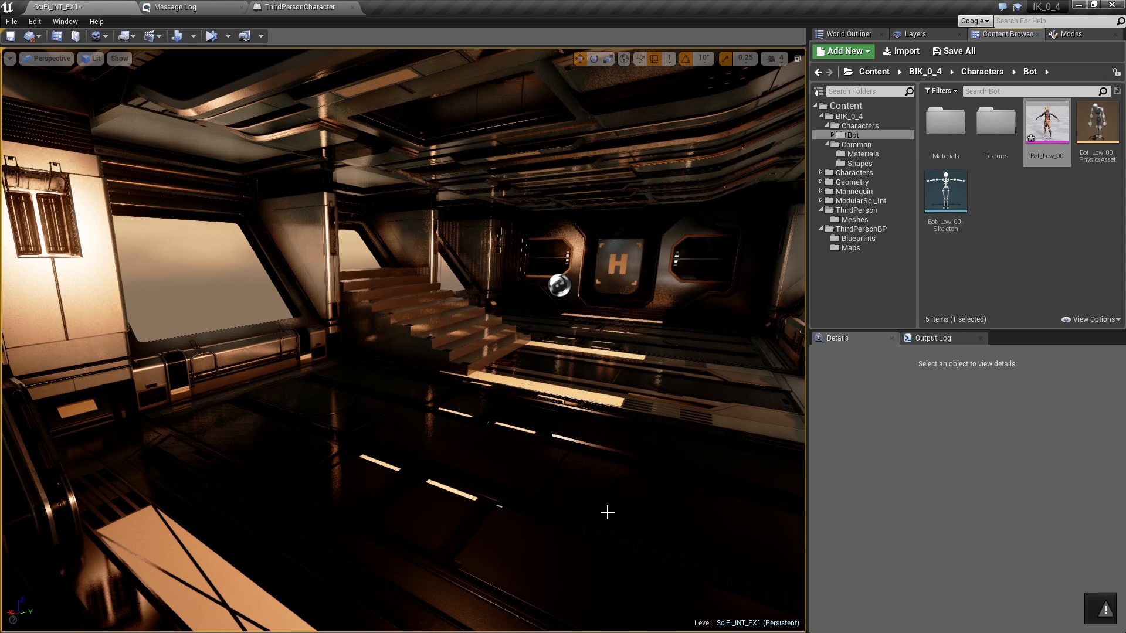
pyautogui.rightClick(1039, 135)
pyautogui.click(1038, 291)
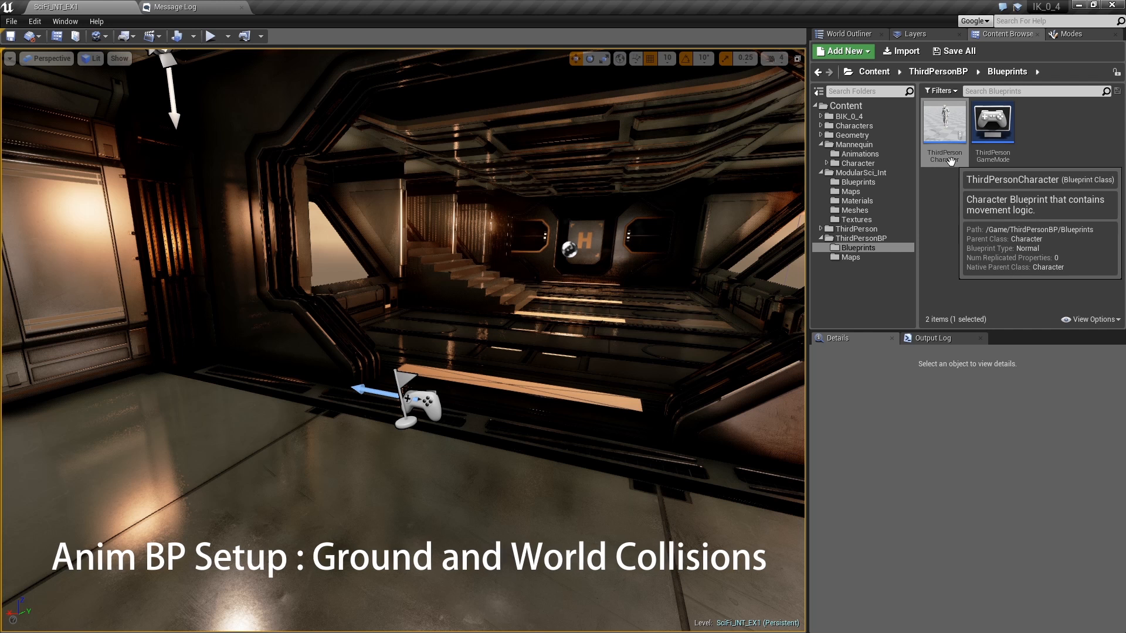
# Set the skeletal mesh of the ThirdPersonCharacter blueprint's Mesh component to Bot_Low_00 and save the blueprint
pyautogui.moveTo(947, 138)
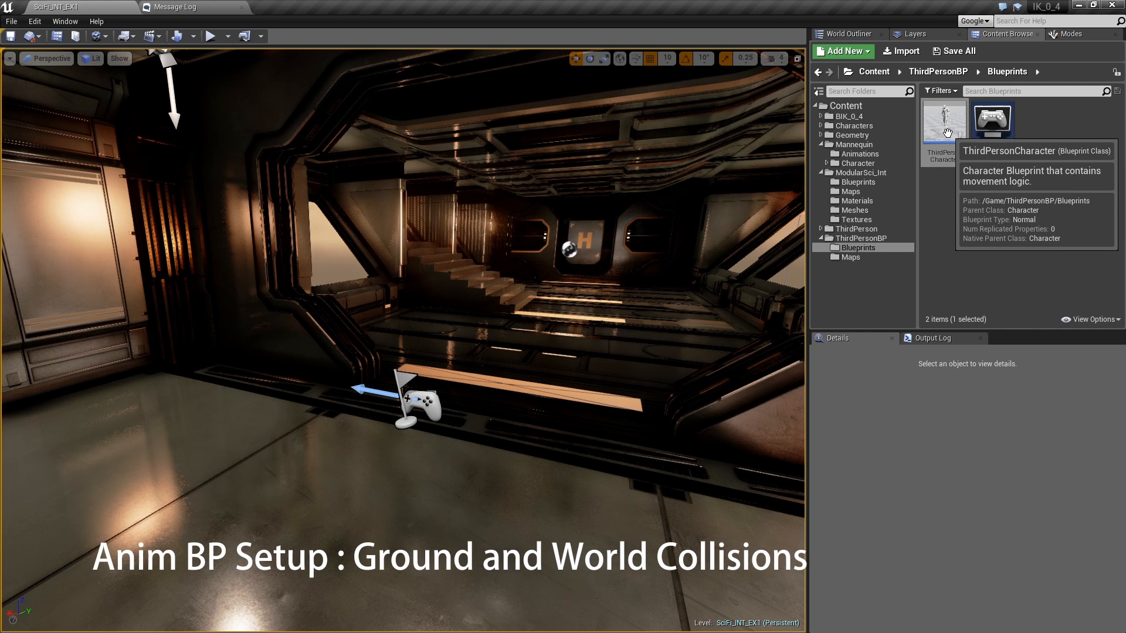
pyautogui.doubleClick(947, 134)
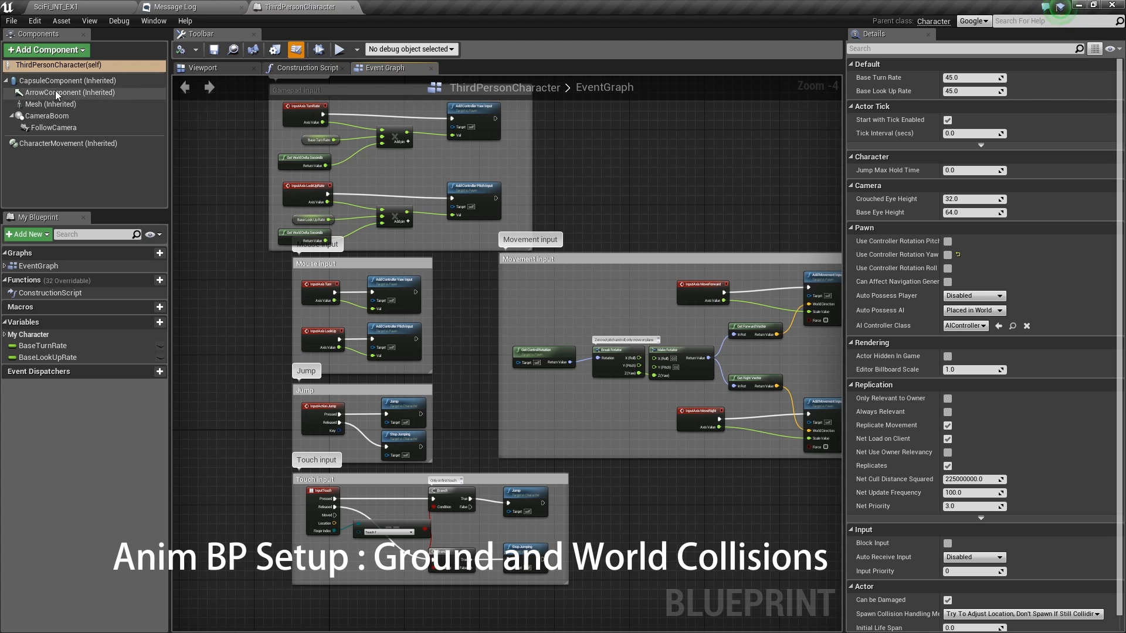
pyautogui.click(58, 104)
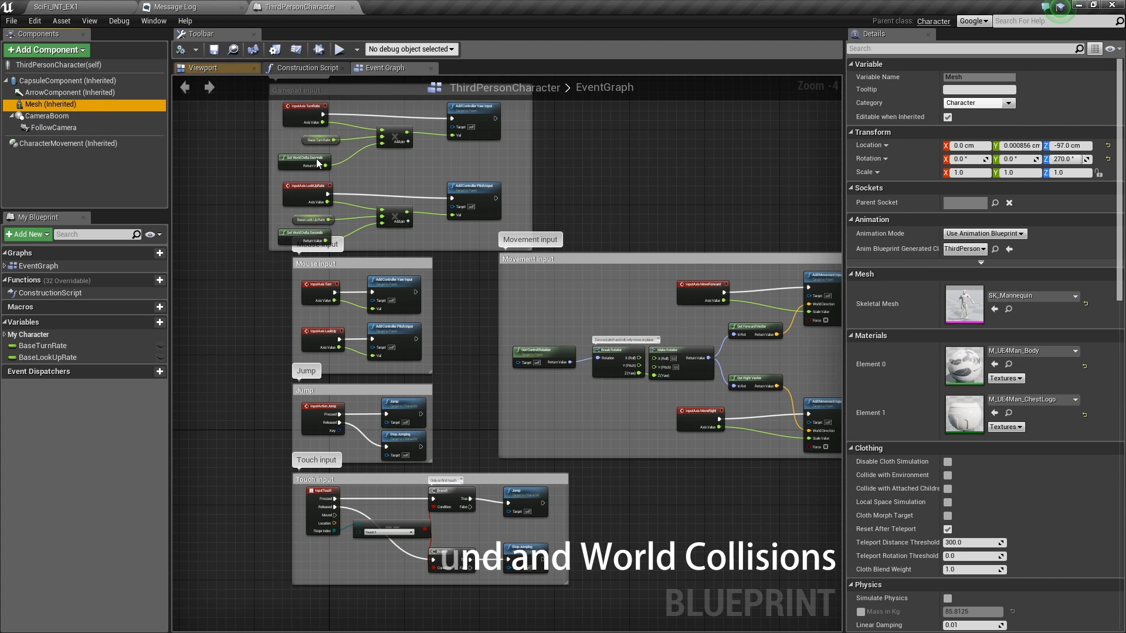
pyautogui.click(1011, 297)
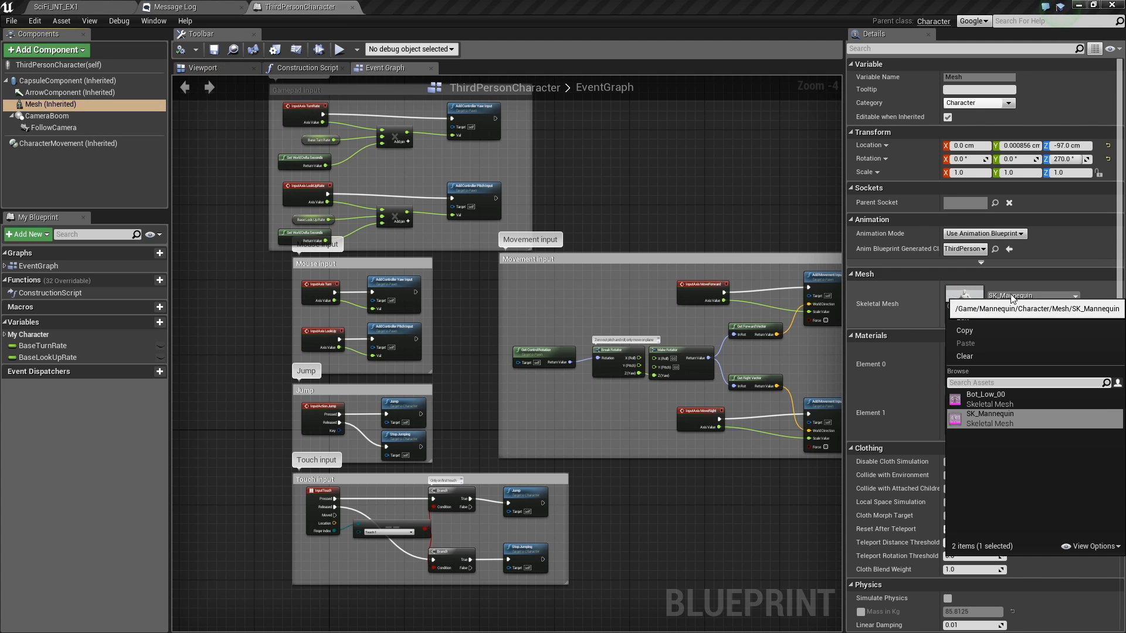
pyautogui.click(998, 395)
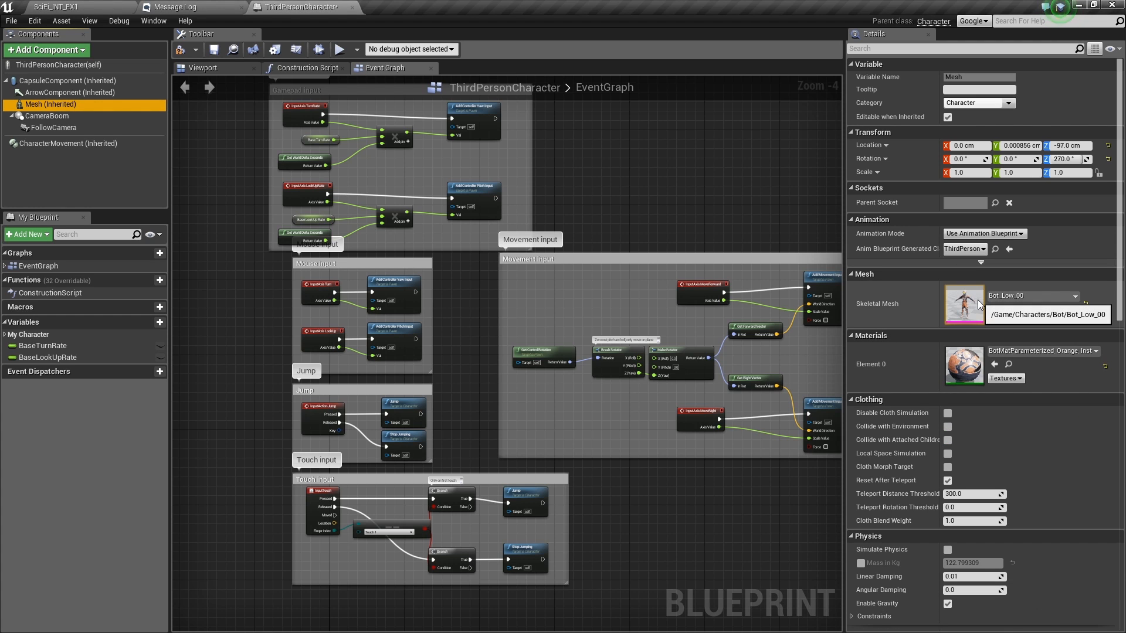
pyautogui.click(213, 49)
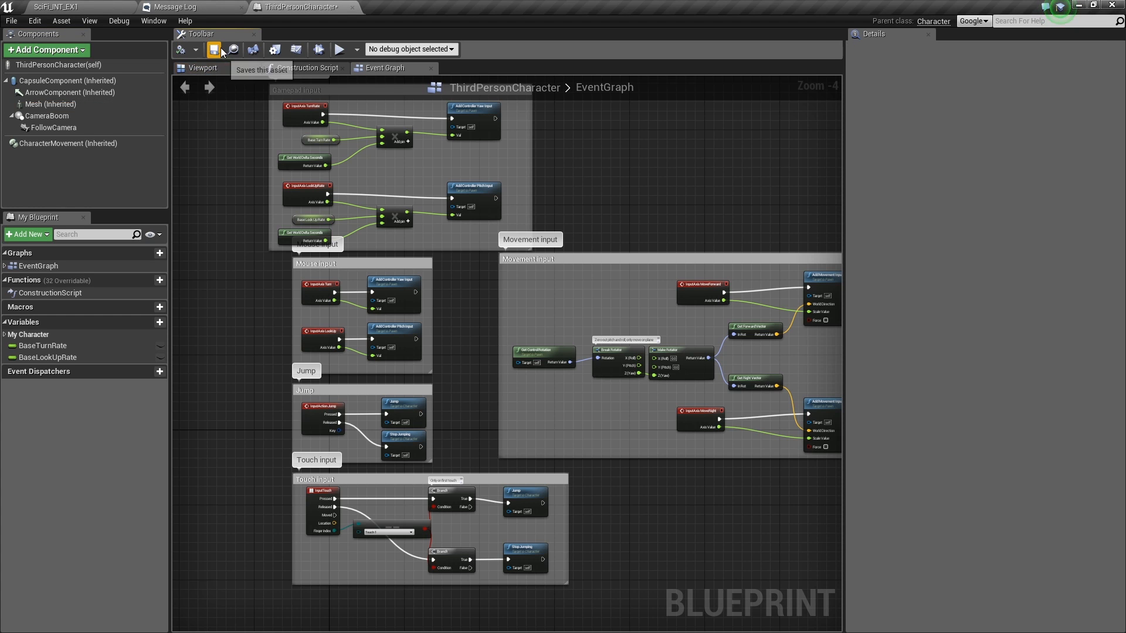
# Add a BIK component to the ThirdPersonCharacter blueprint, compile and save it, and close the blueprint
pyautogui.click(47, 50)
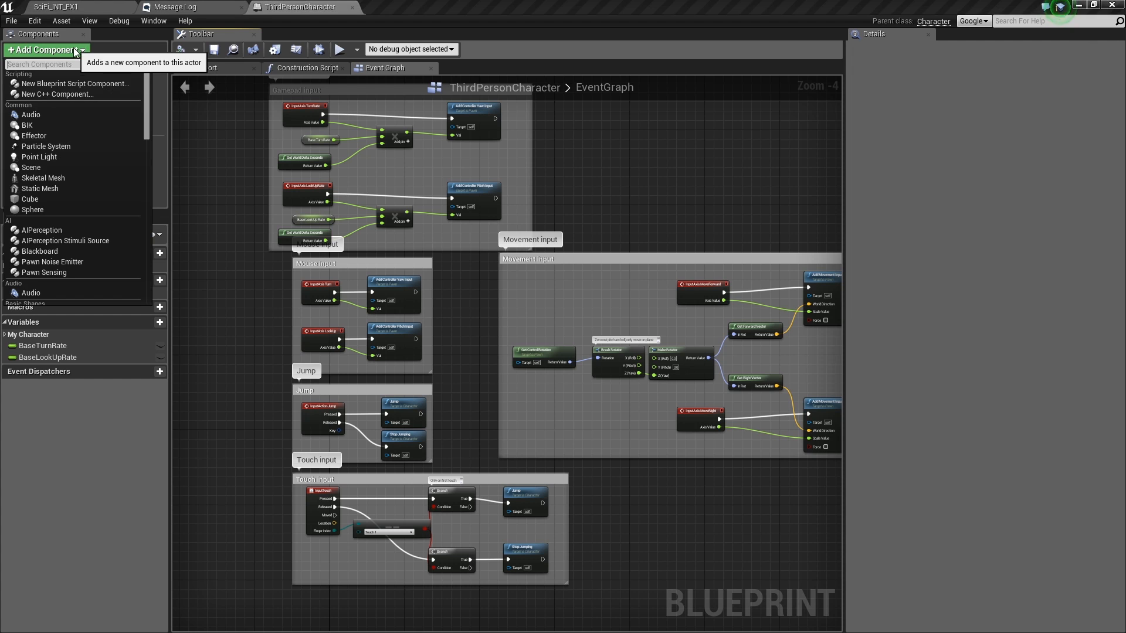
pyautogui.click(28, 125)
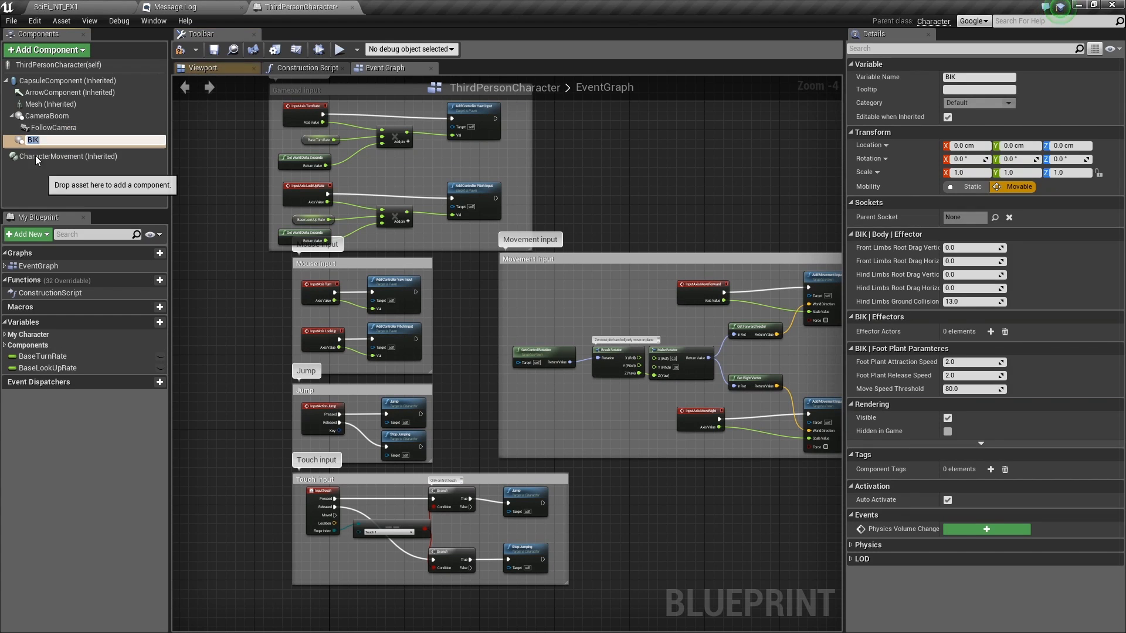
pyautogui.click(48, 142)
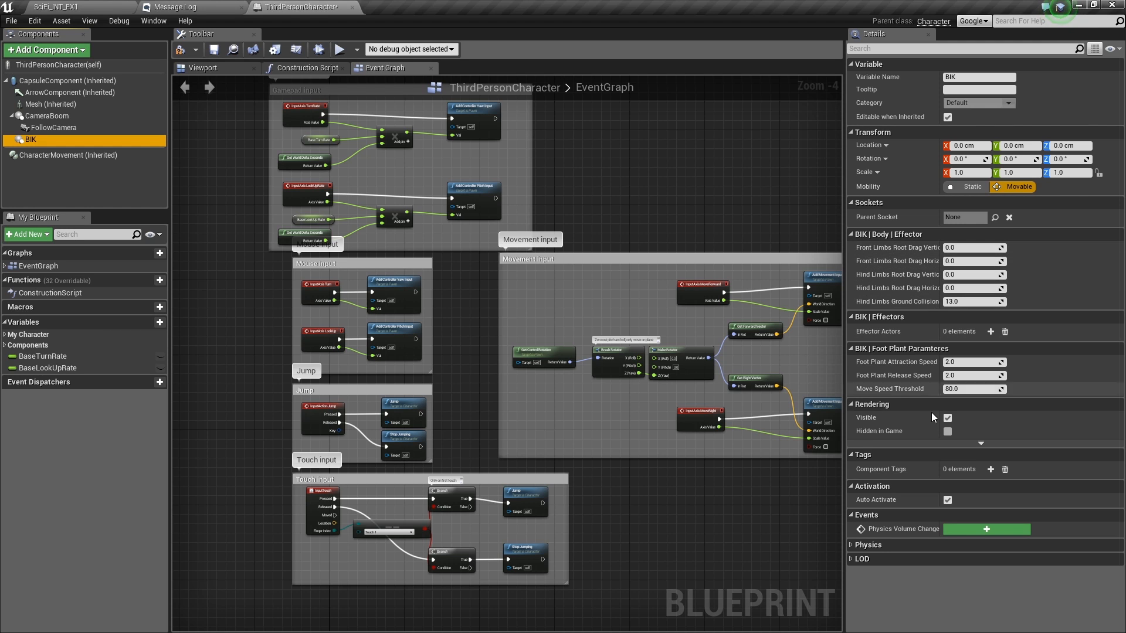
pyautogui.click(182, 52)
pyautogui.click(214, 50)
pyautogui.click(353, 8)
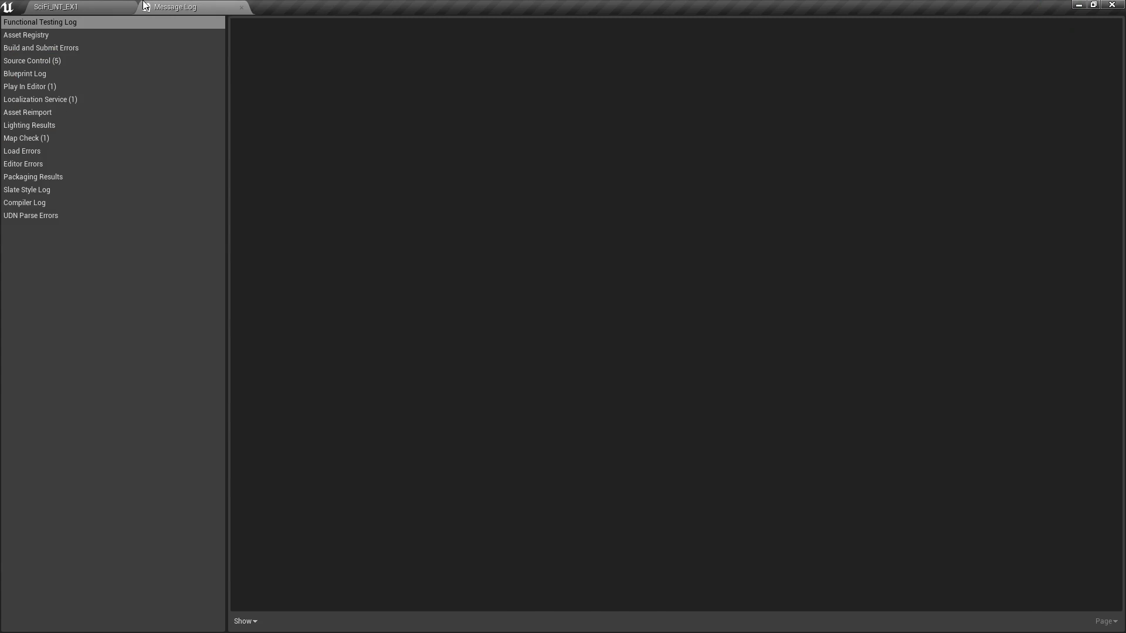
# Open the ThirdPerson_AnimBP animation blueprint from the Mannequin Animations folder
pyautogui.click(112, 7)
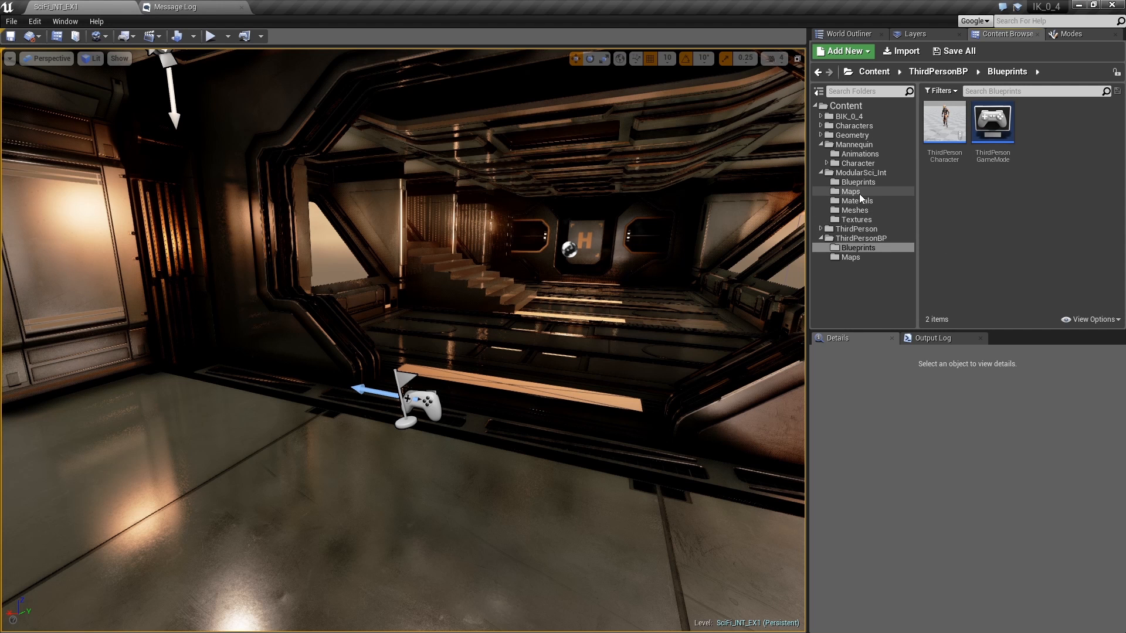
pyautogui.click(872, 156)
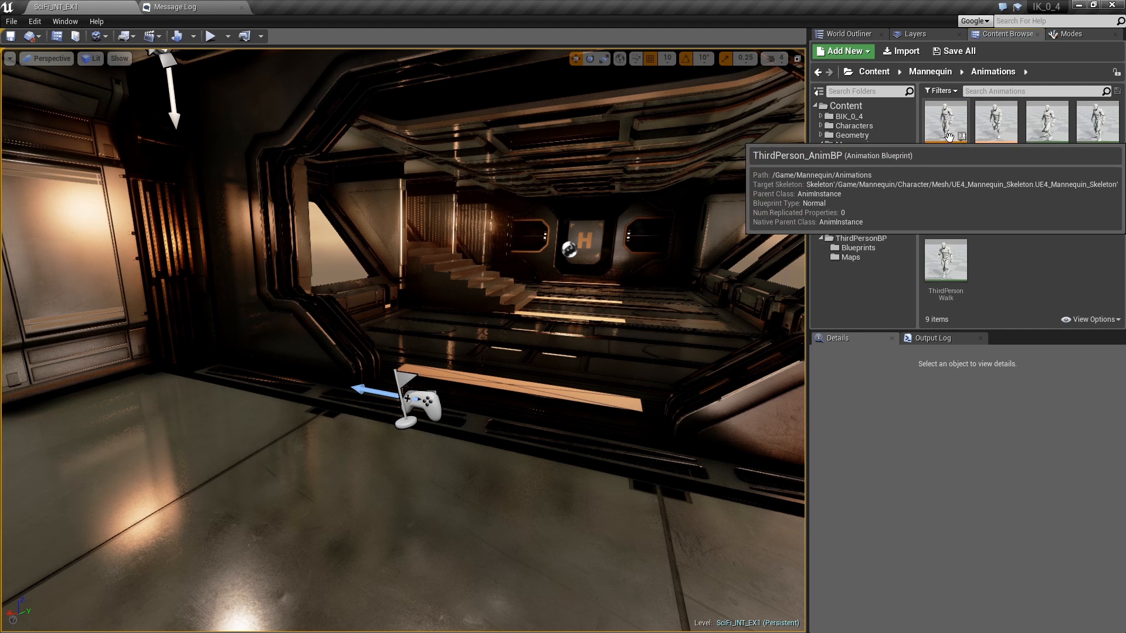
pyautogui.doubleClick(947, 134)
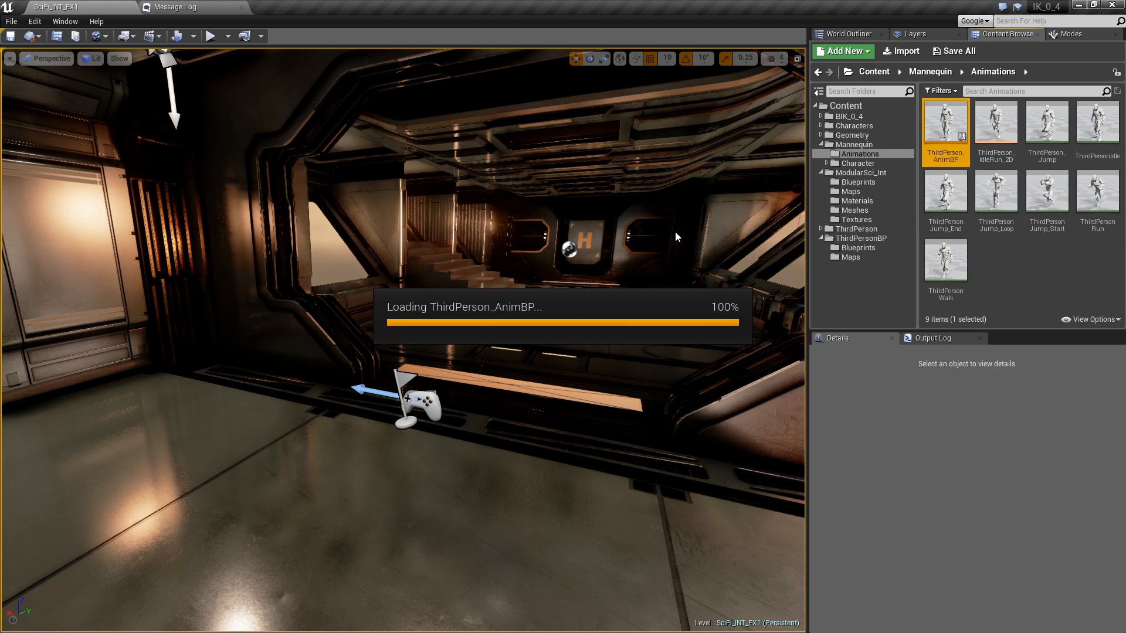
# Insert a BIK node between the Default state machine and the Final Animation Pose, and compile and save the animation blueprint
pyautogui.scroll(-1, 706, 252)
pyautogui.scroll(1, 712, 250)
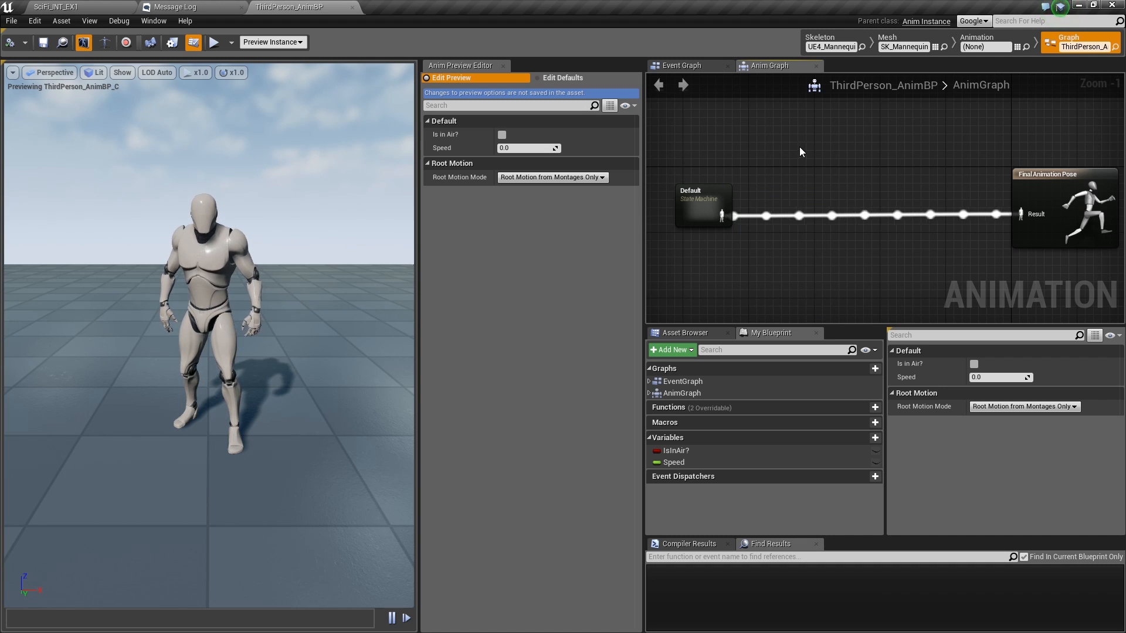
pyautogui.rightClick(817, 150)
pyautogui.write('ik')
pyautogui.press('Return')
pyautogui.moveTo(721, 219); pyautogui.dragTo(823, 180)
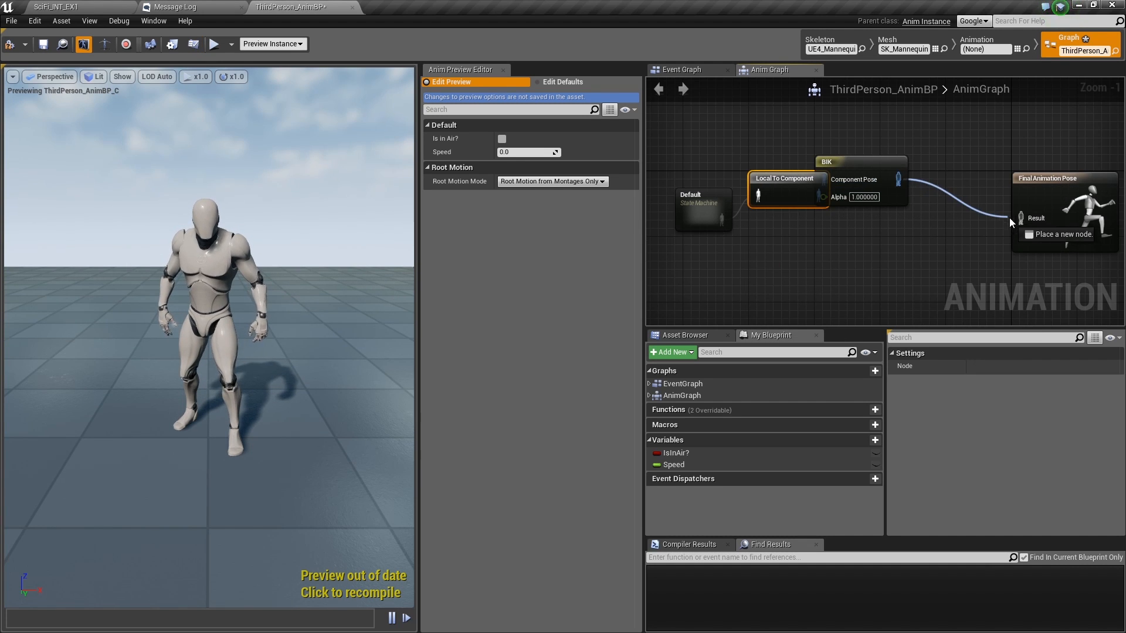
pyautogui.moveTo(1010, 221); pyautogui.dragTo(1020, 218)
pyautogui.moveTo(852, 163); pyautogui.dragTo(844, 132)
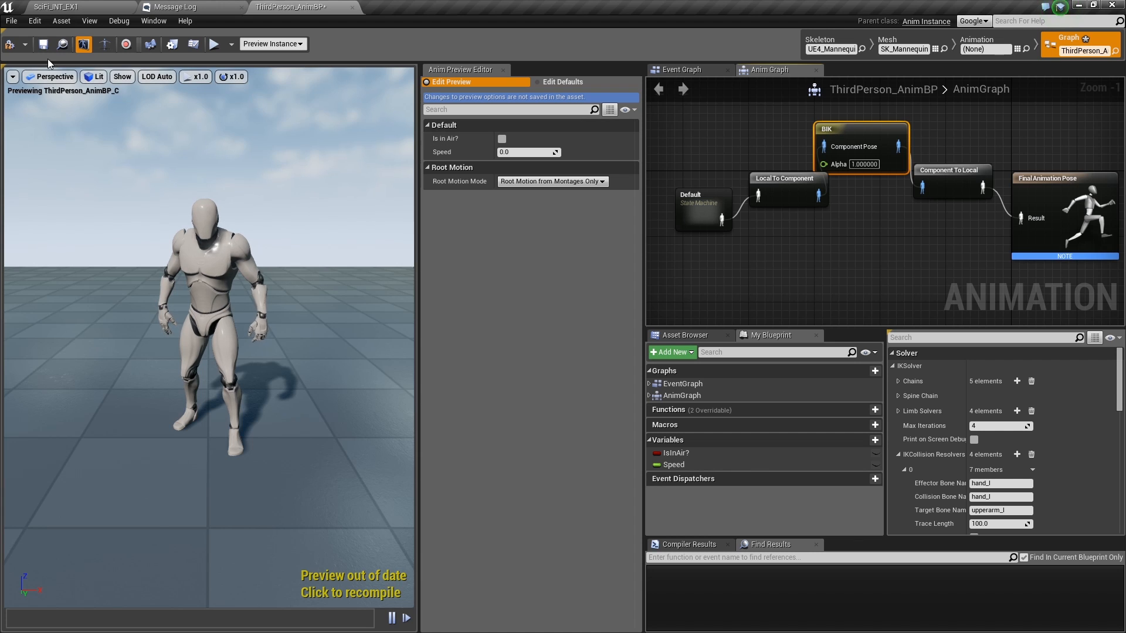
pyautogui.click(10, 44)
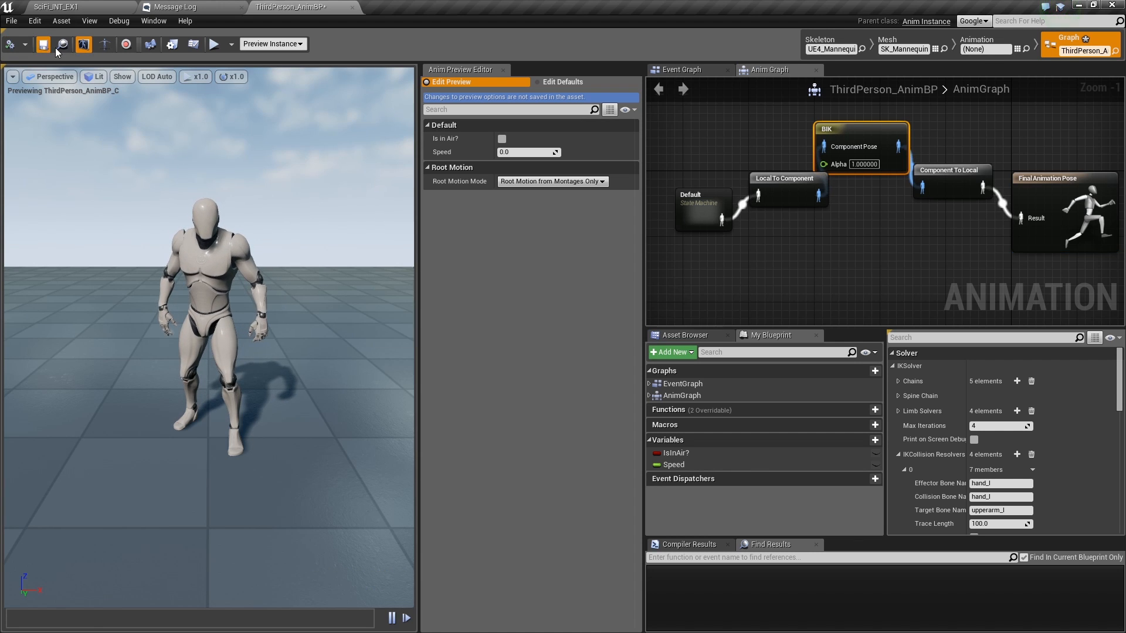
pyautogui.click(55, 49)
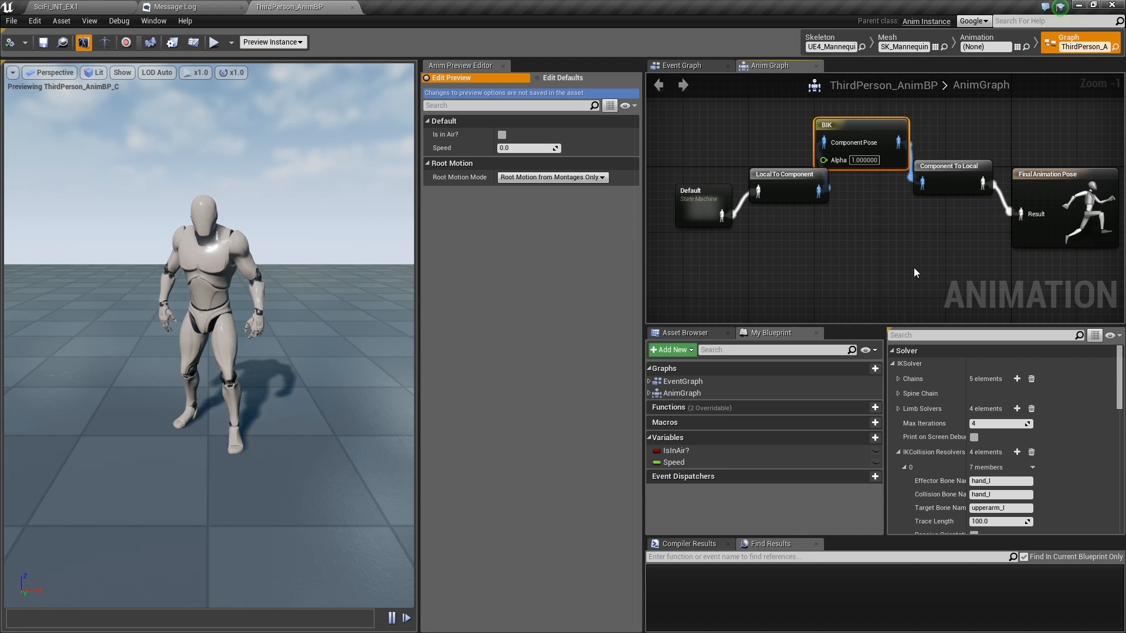
# Examine the BIK node's IKCollision Resolvers, including the bone names, trace length and collision channel of each hand and foot entry
pyautogui.scroll(-1, 914, 269)
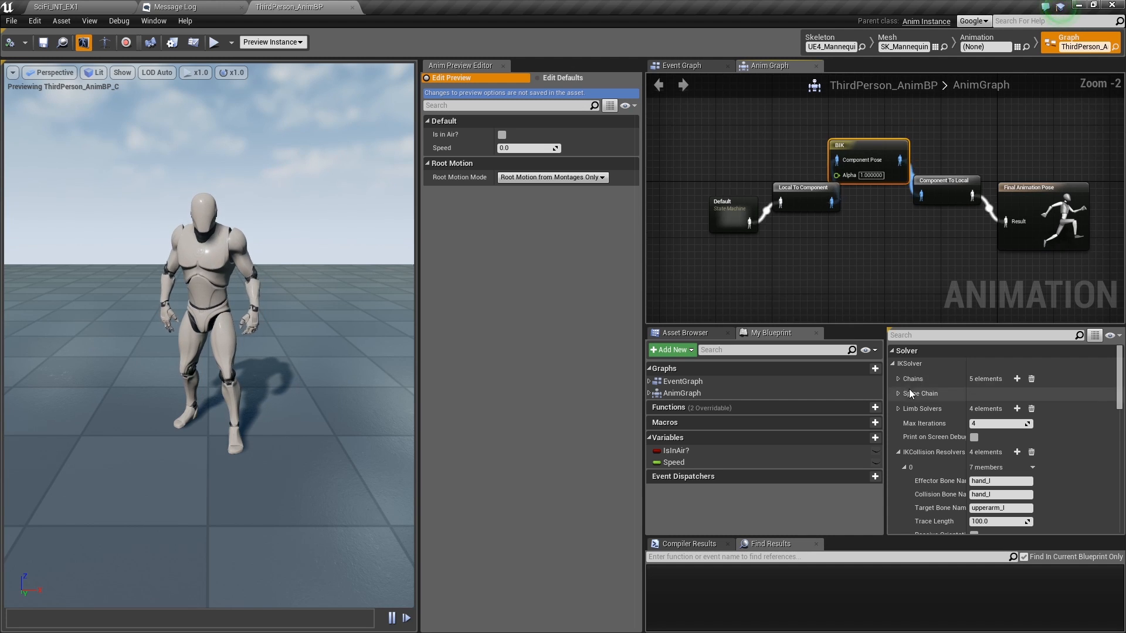
pyautogui.click(898, 452)
pyautogui.click(898, 452)
pyautogui.scroll(-1, 905, 442)
pyautogui.click(903, 433)
pyautogui.scroll(-1, 914, 437)
pyautogui.scroll(-1, 945, 411)
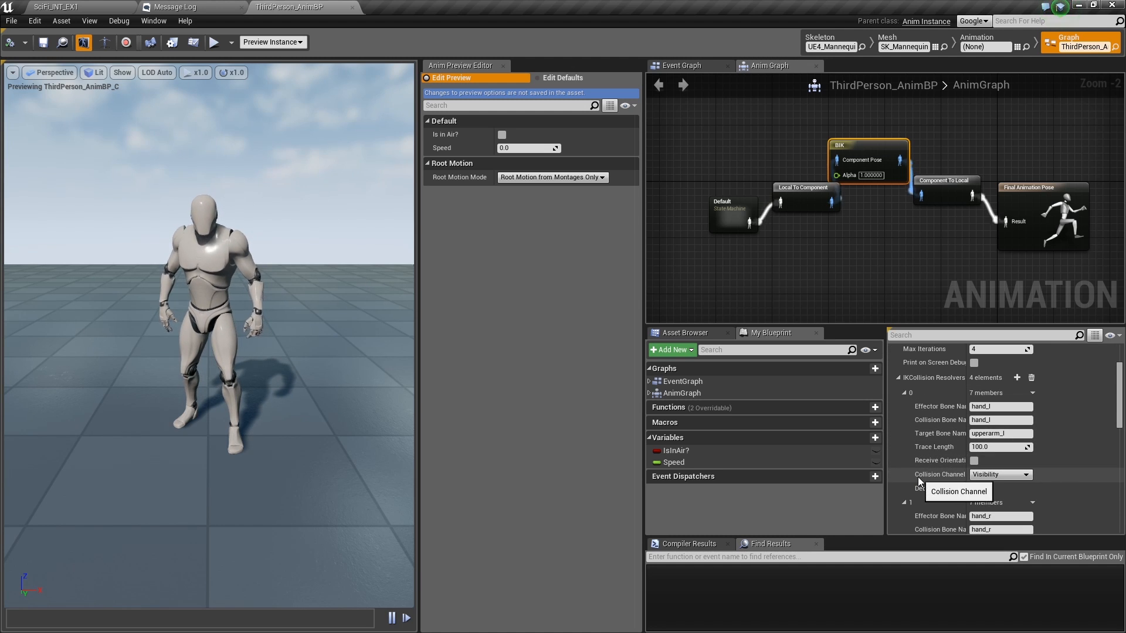
pyautogui.scroll(-9, 968, 452)
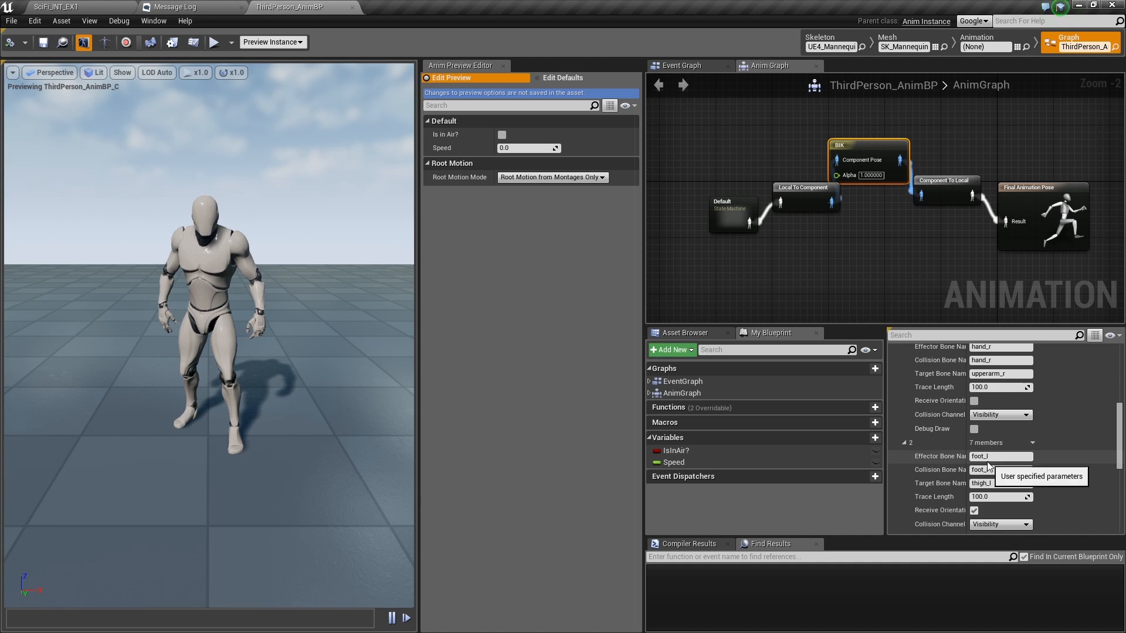
pyautogui.scroll(-2, 961, 476)
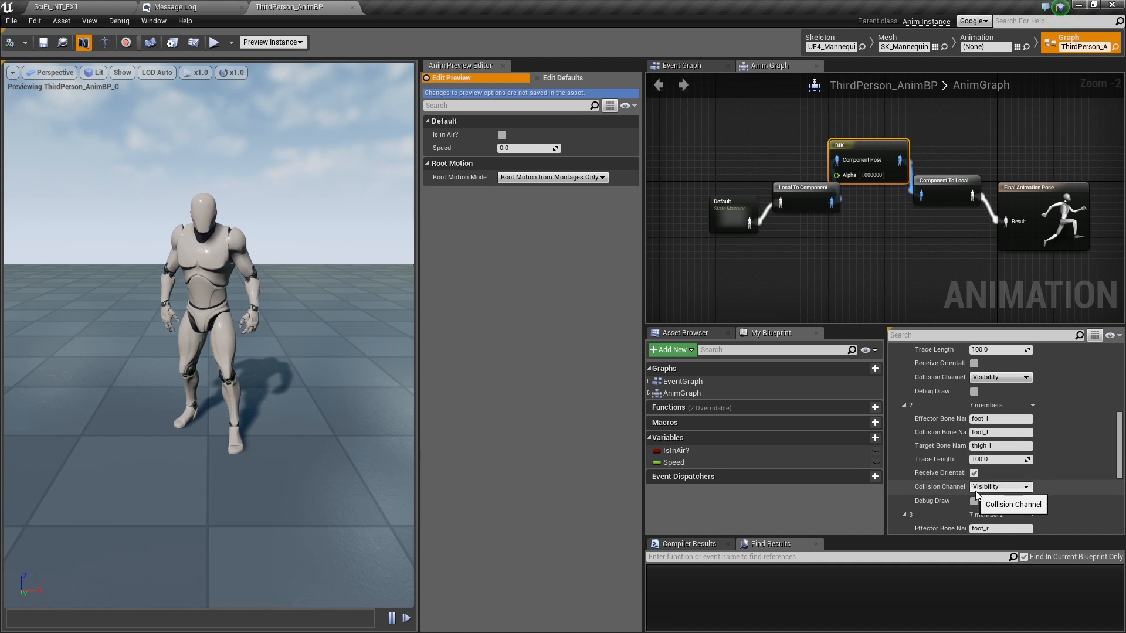
pyautogui.scroll(-6, 972, 492)
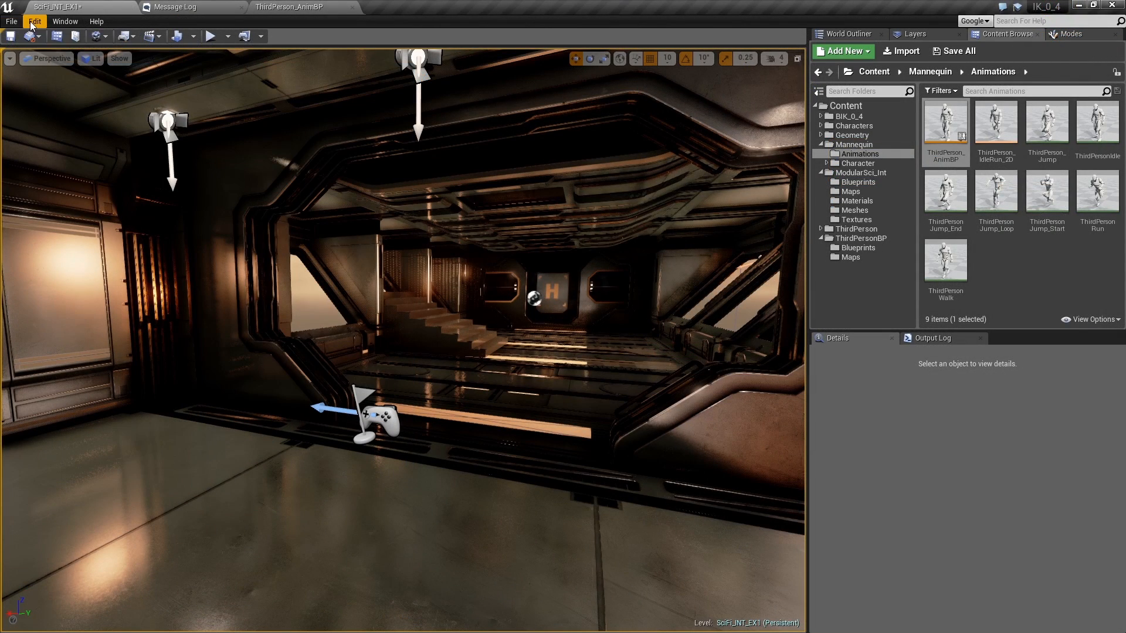
# Create a trace channel named Terrain with default response Ignore in the project's collision settings
pyautogui.click(30, 21)
pyautogui.click(70, 175)
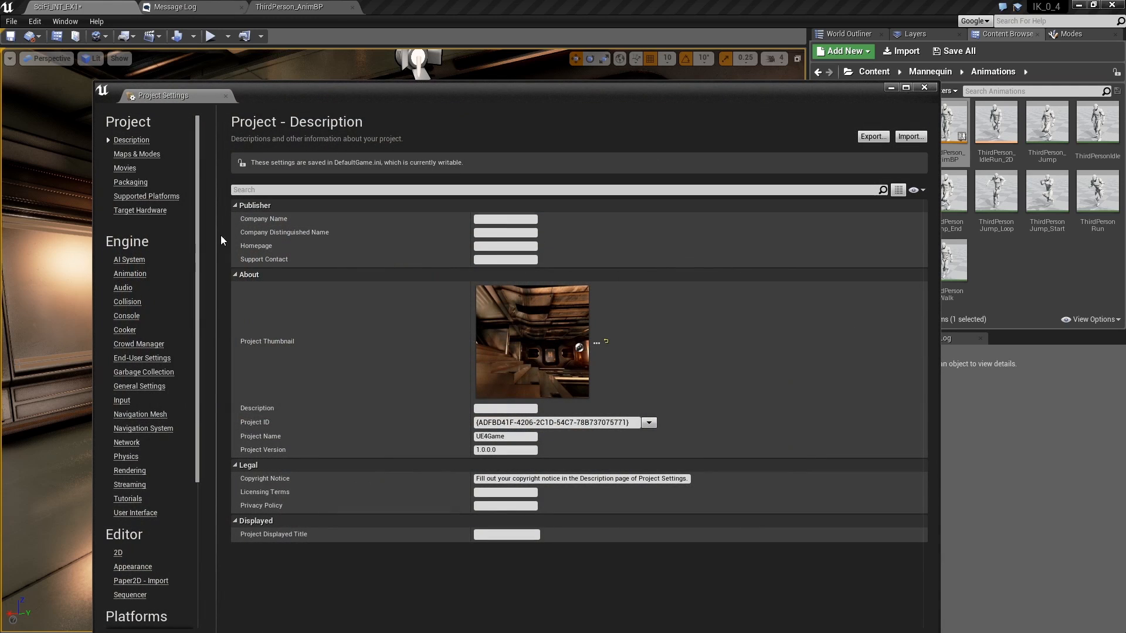
pyautogui.click(127, 301)
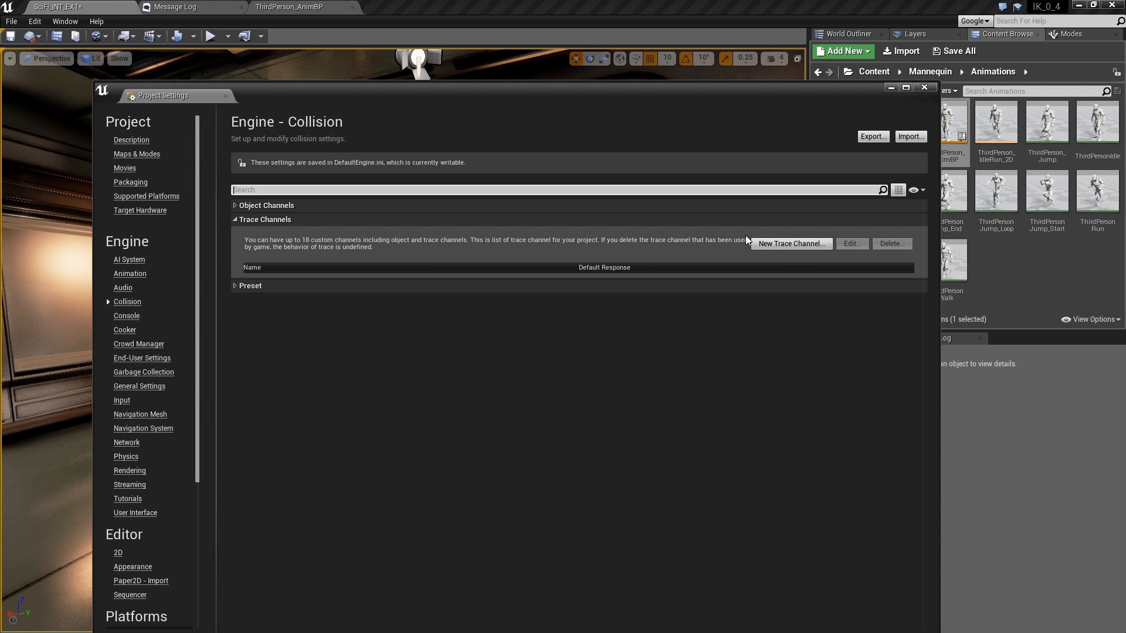
pyautogui.click(775, 244)
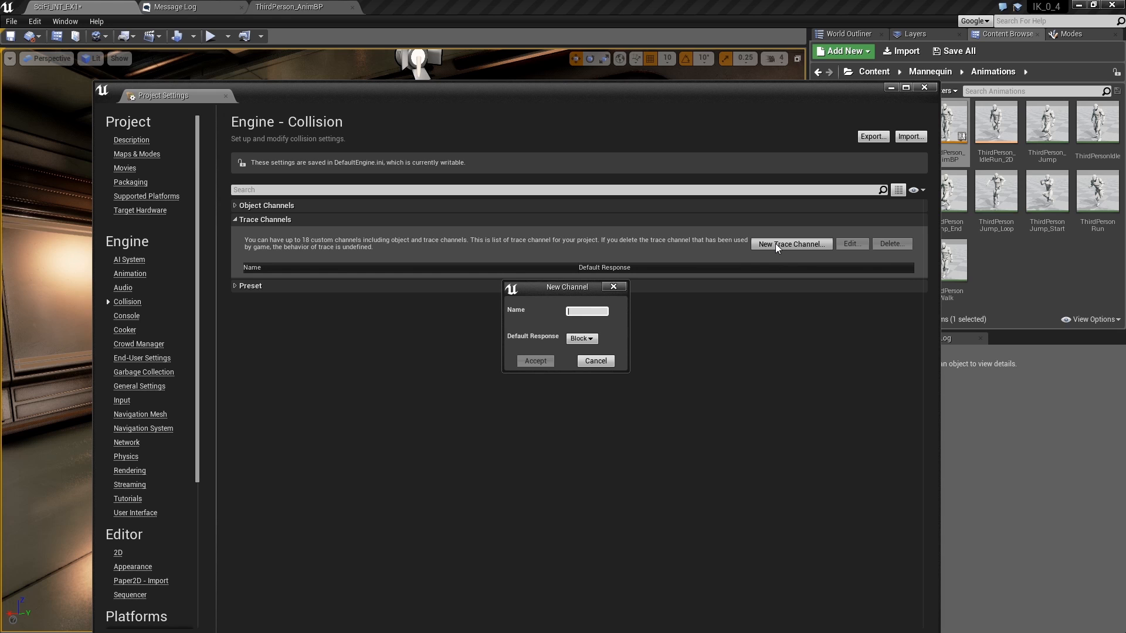
pyautogui.write('Terrain')
pyautogui.click(584, 339)
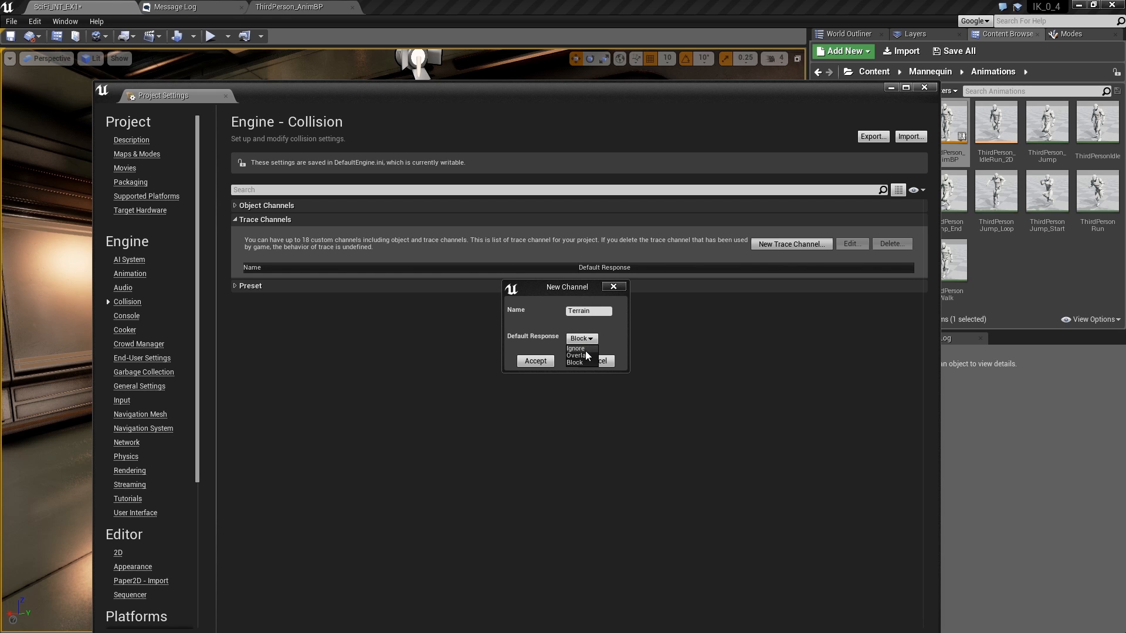
pyautogui.click(585, 350)
pyautogui.click(541, 362)
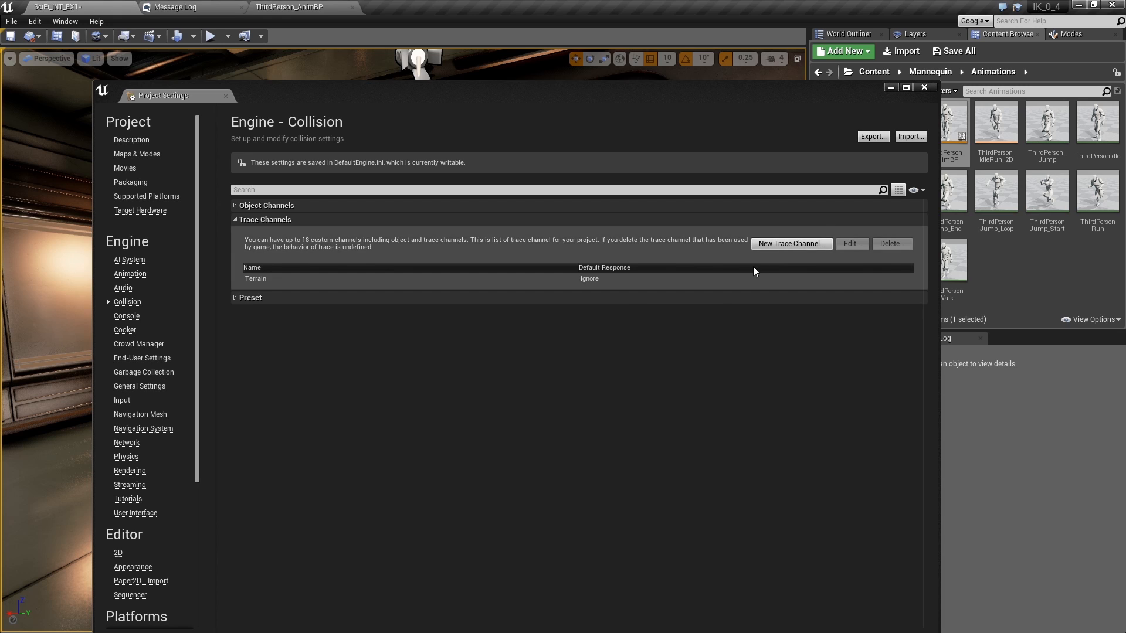
# Add a second trace channel named Hands with default response Ignore, and close the project settings
pyautogui.click(783, 244)
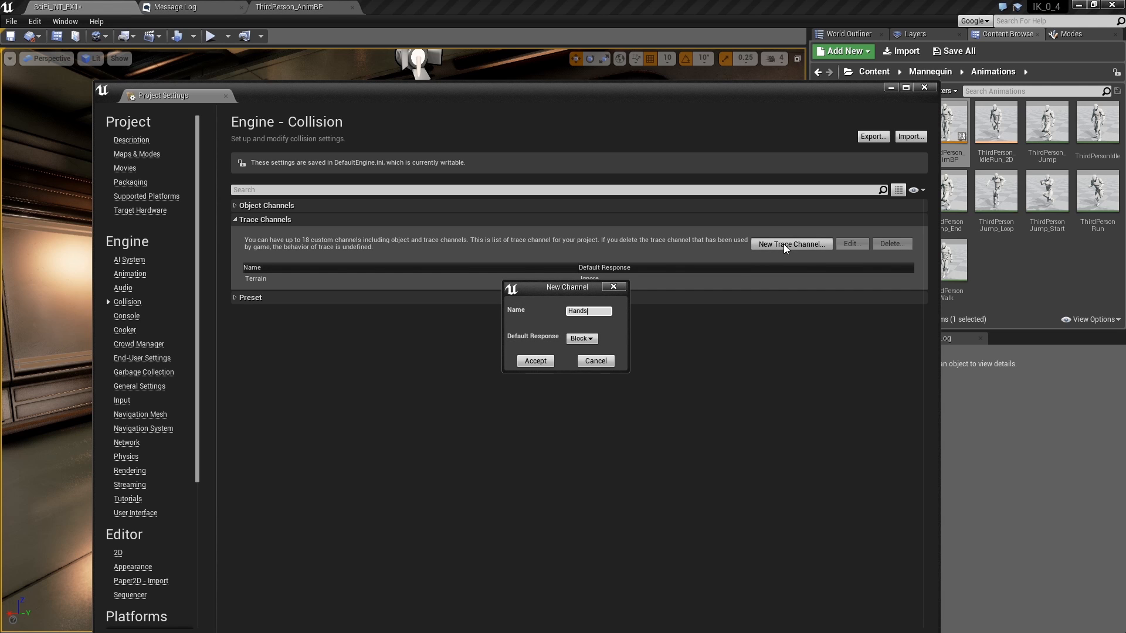
pyautogui.click(578, 341)
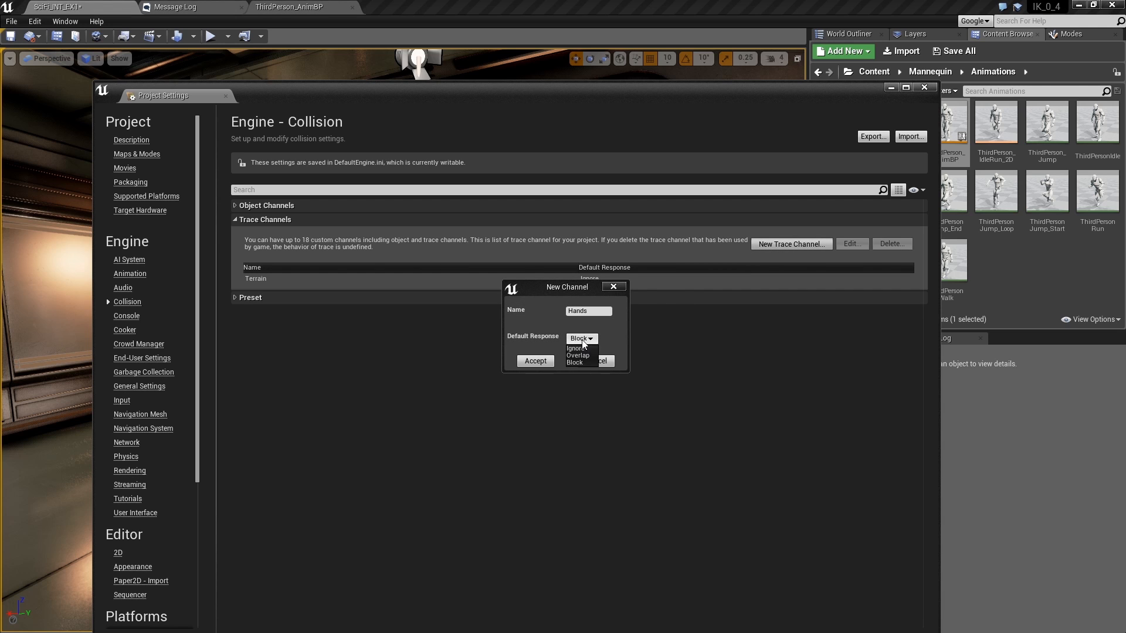
pyautogui.click(585, 349)
pyautogui.click(535, 361)
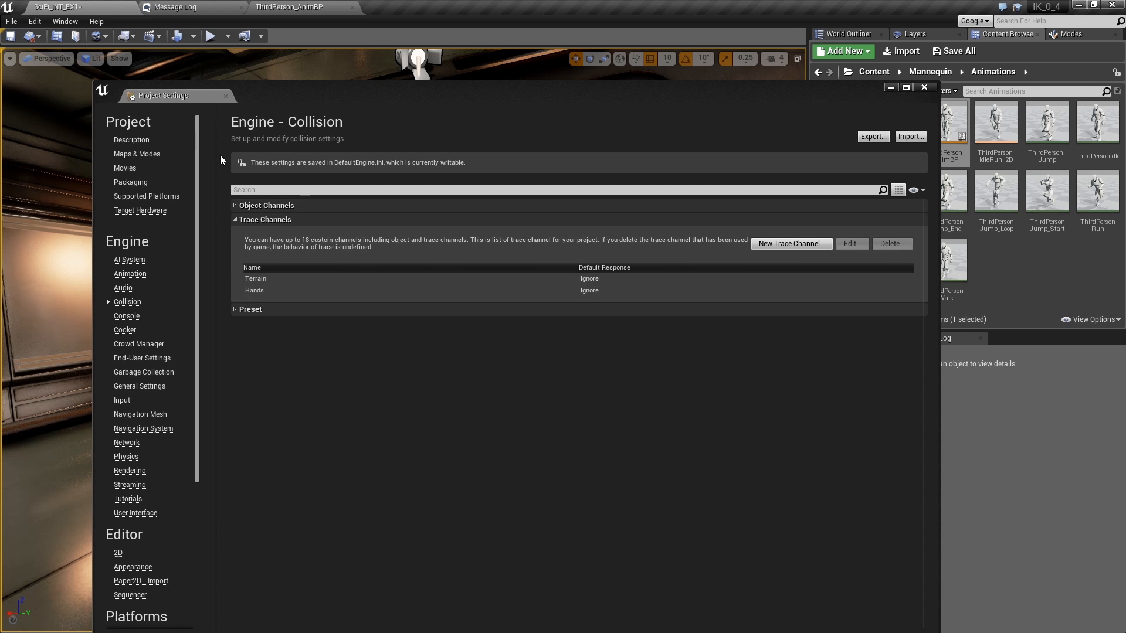
pyautogui.click(226, 97)
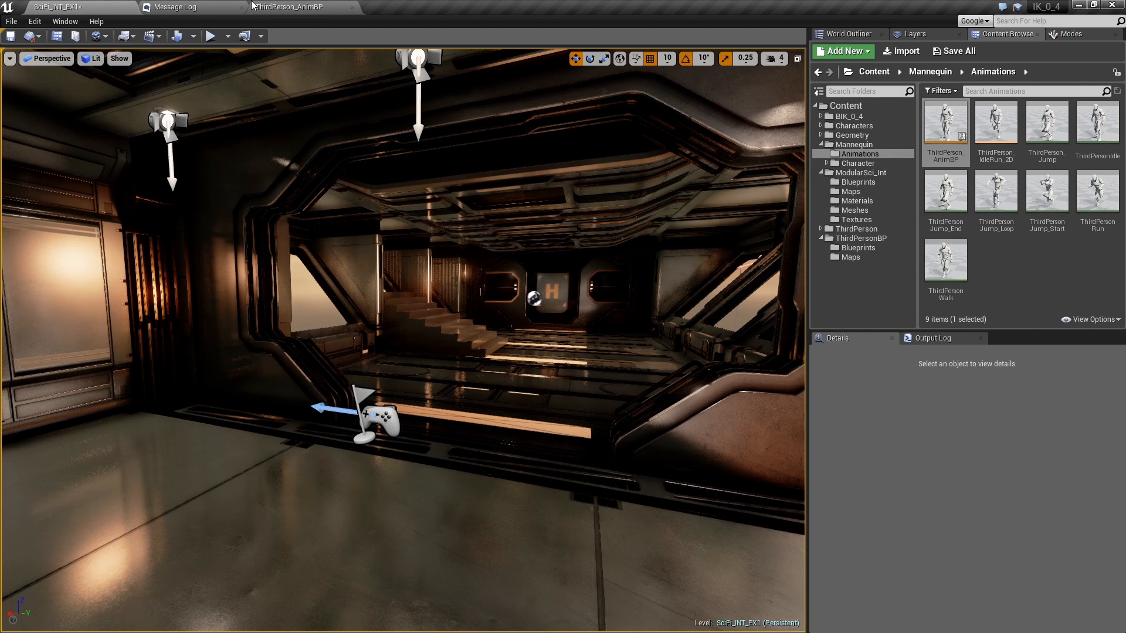
# In ThirdPerson_AnimBP, set the Collision Channel of the BIK node's left and right hand collision resolvers to Hands
pyautogui.click(293, 6)
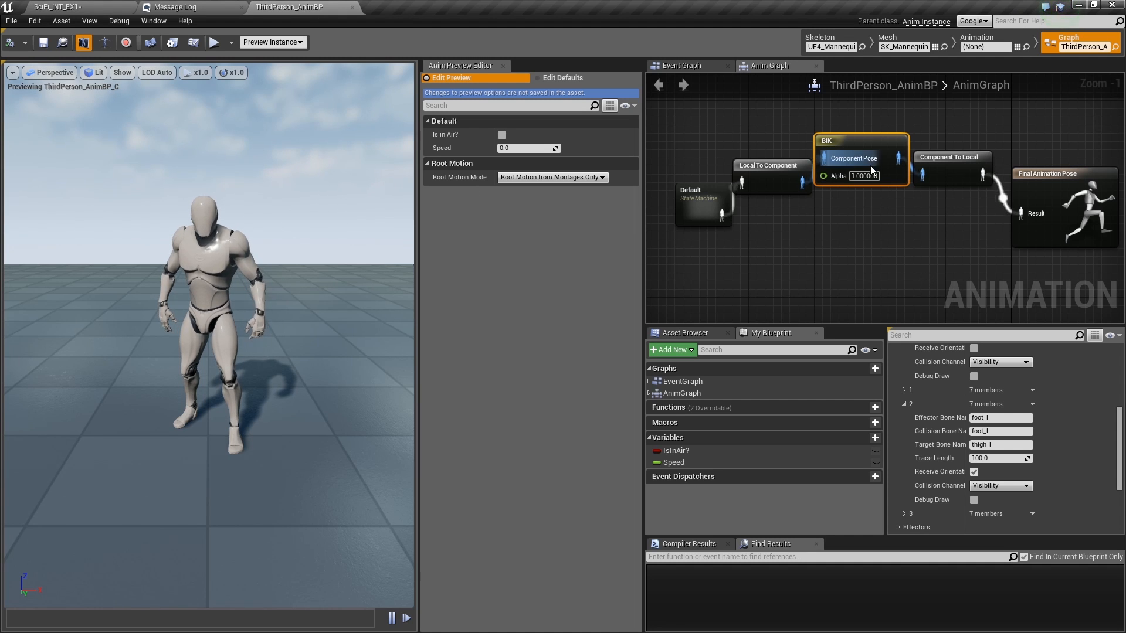
pyautogui.scroll(5, 932, 416)
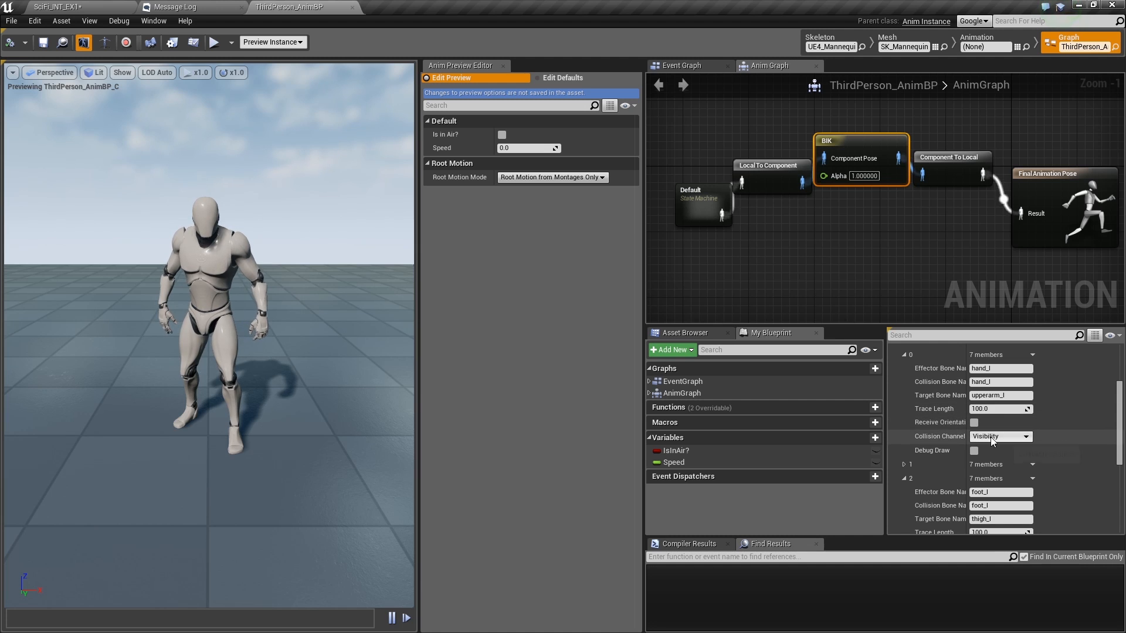
pyautogui.scroll(1, 988, 451)
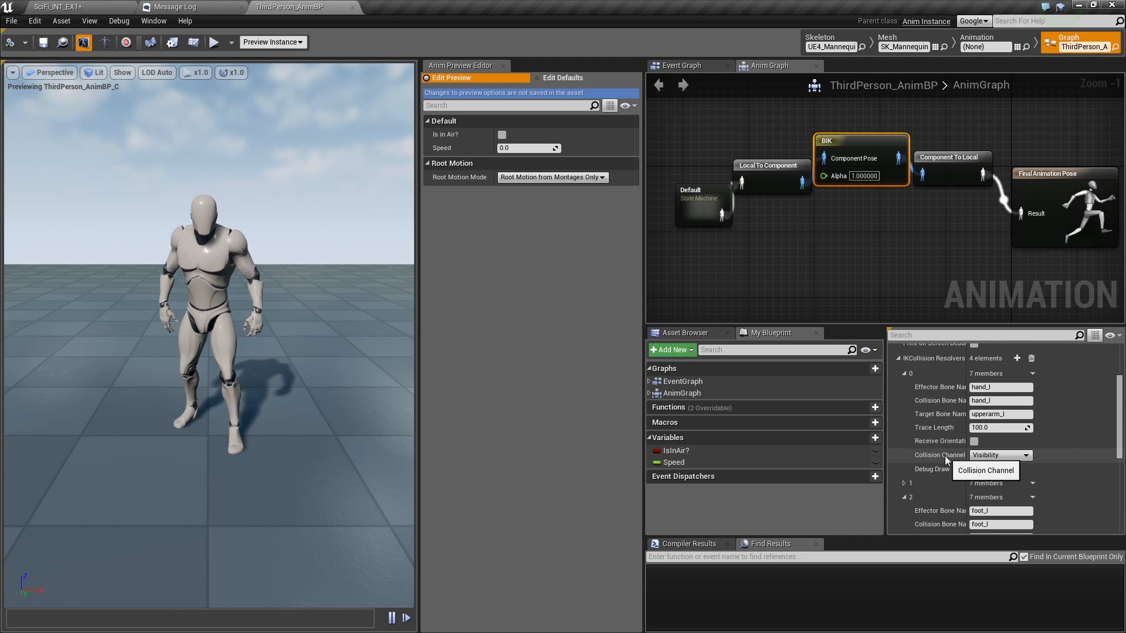
pyautogui.click(987, 456)
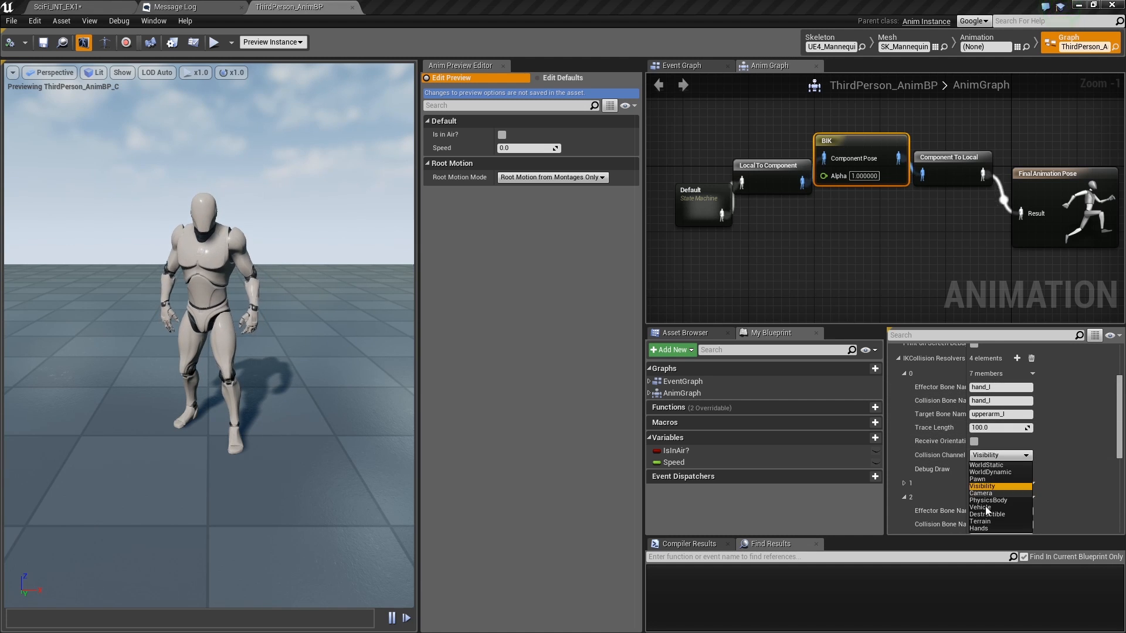
pyautogui.click(980, 528)
pyautogui.scroll(-1, 944, 461)
pyautogui.click(903, 449)
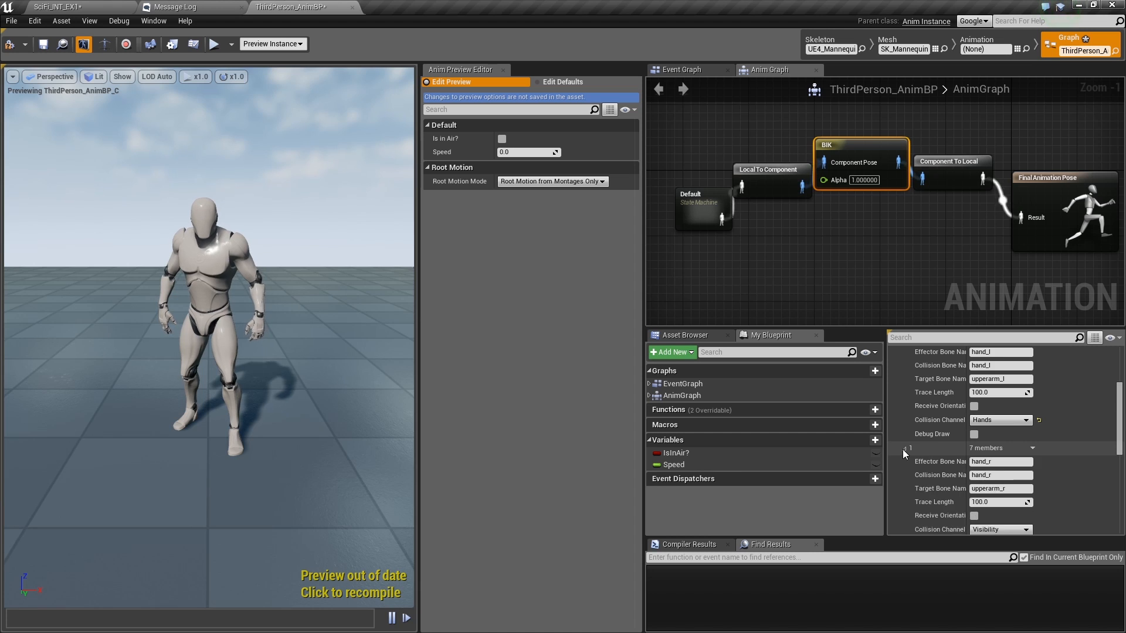
pyautogui.scroll(-2, 903, 449)
pyautogui.click(998, 474)
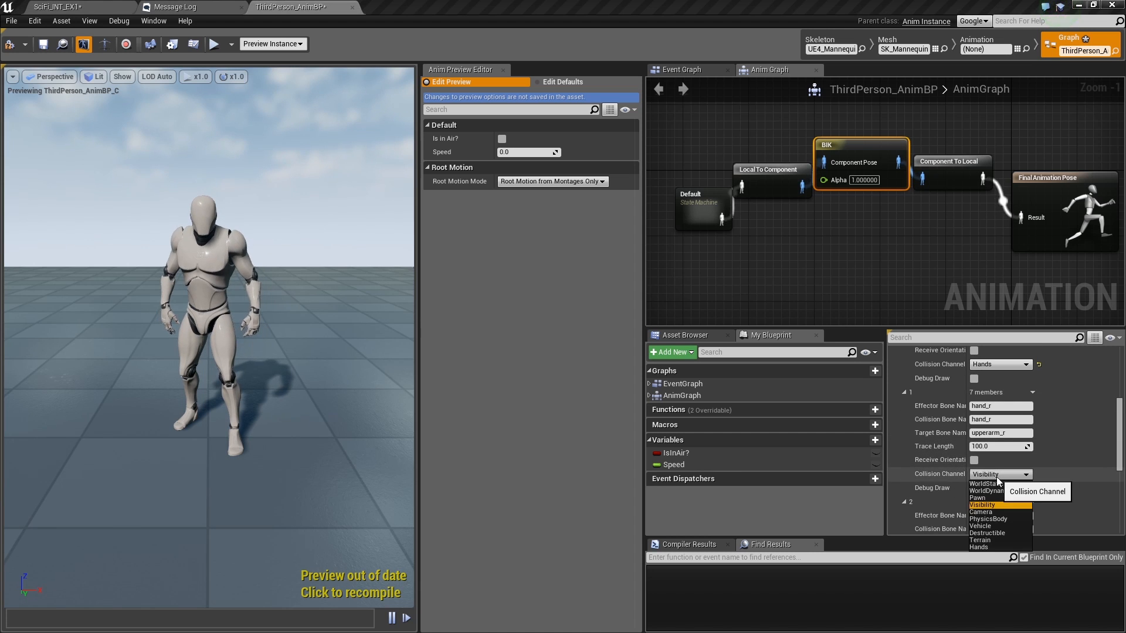
pyautogui.click(988, 547)
# Set the Collision Channel of the BIK node's left and right foot collision resolvers to Terrain
pyautogui.scroll(-3, 955, 438)
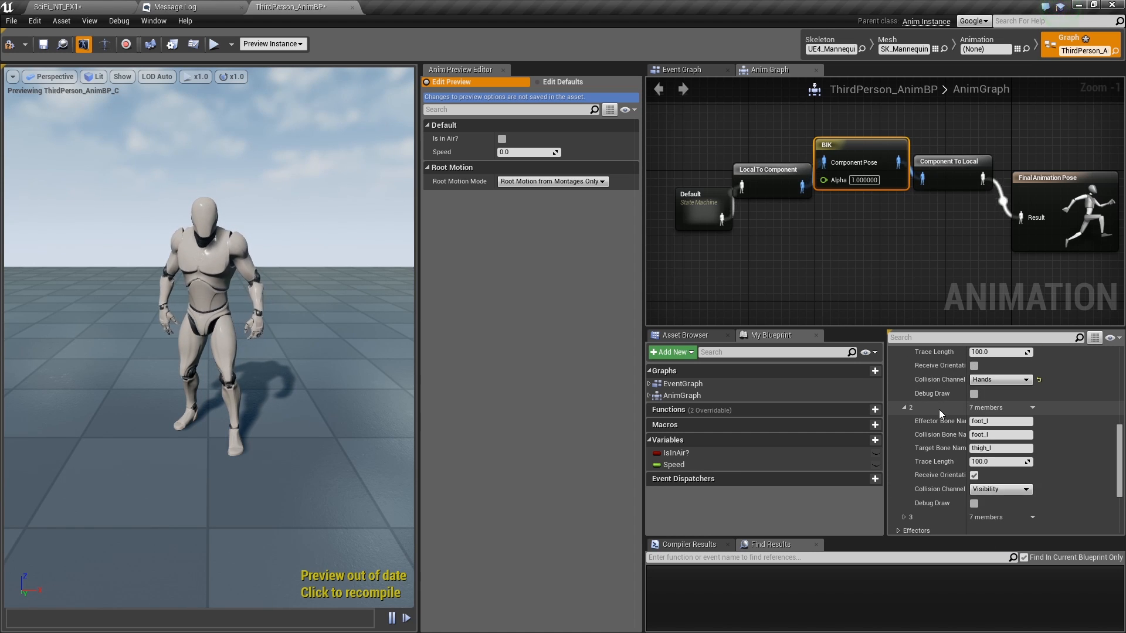
pyautogui.scroll(-1, 938, 413)
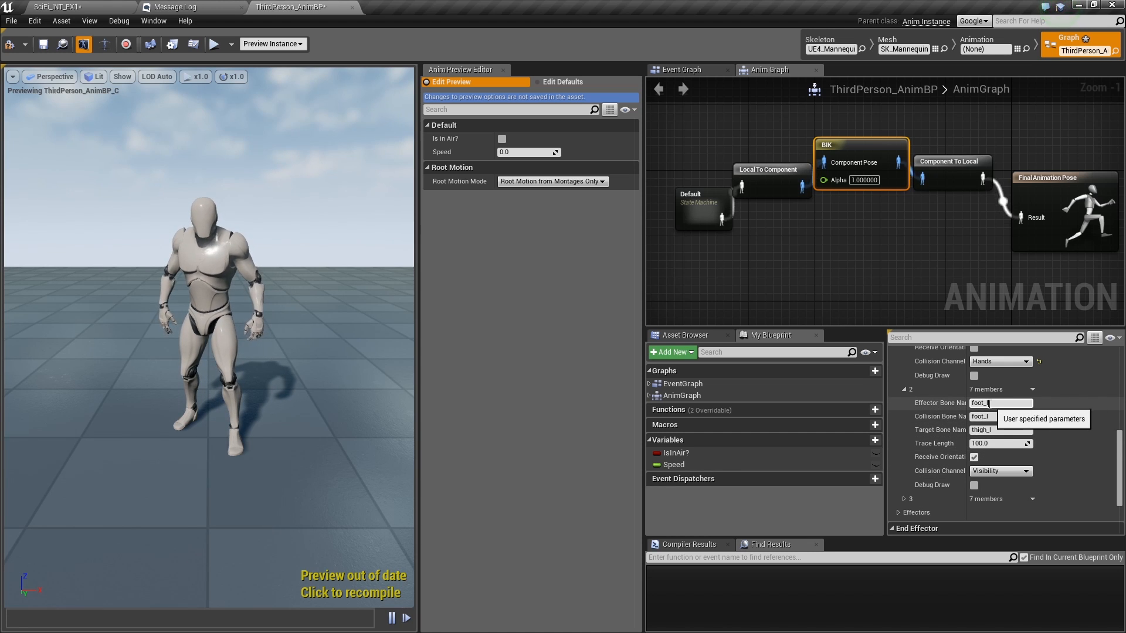
pyautogui.scroll(4, 976, 416)
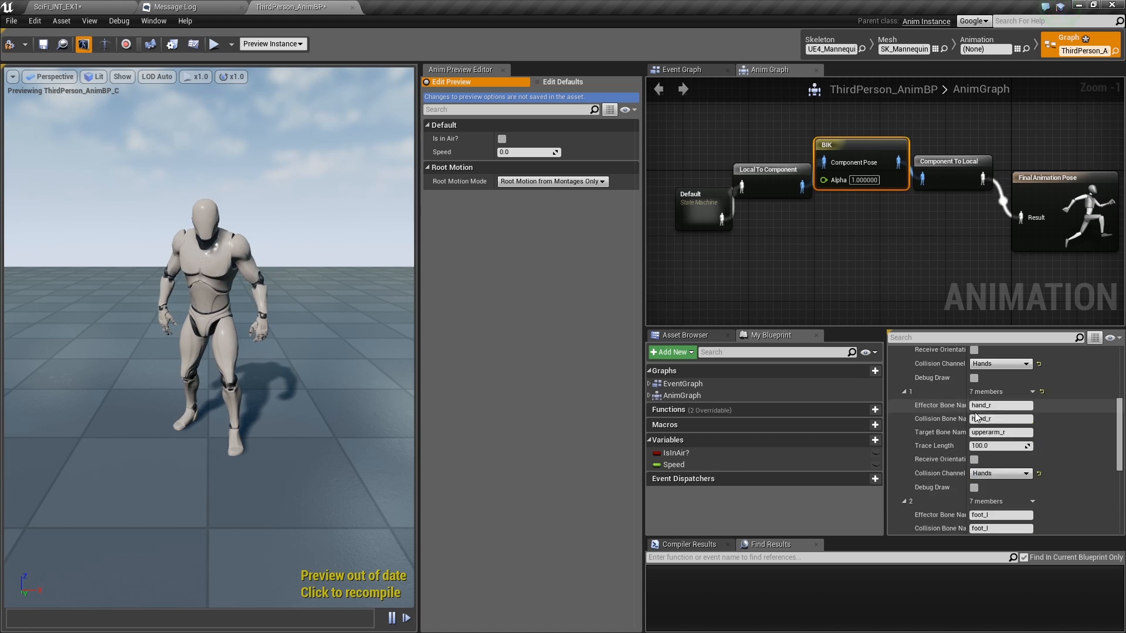
pyautogui.scroll(-2, 977, 417)
pyautogui.scroll(-1, 950, 450)
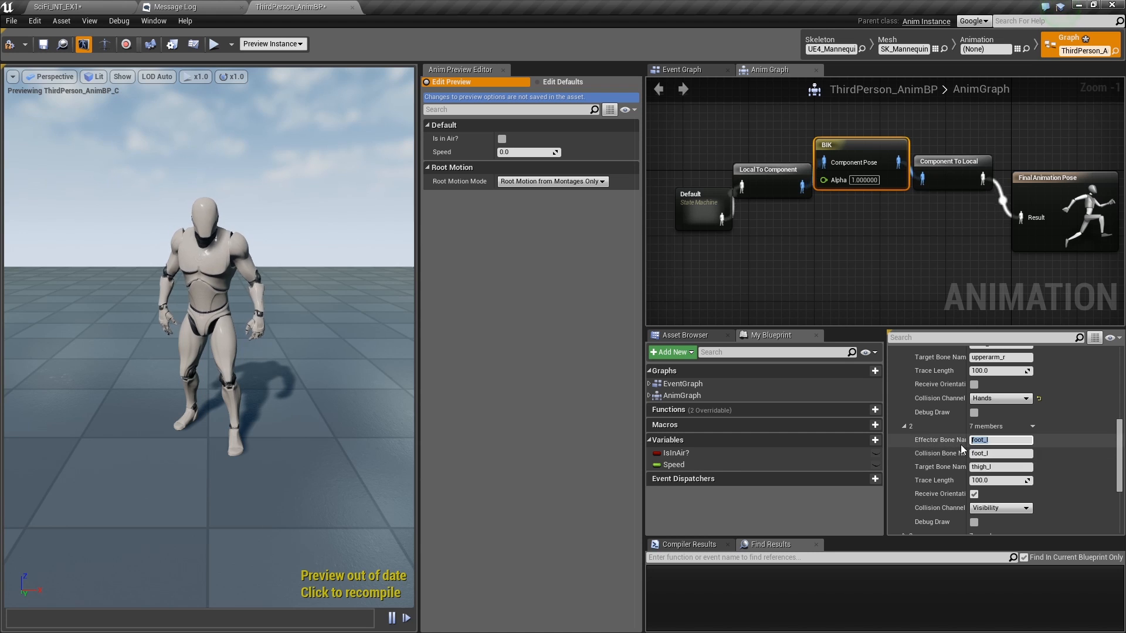
pyautogui.scroll(-1, 991, 469)
pyautogui.click(997, 472)
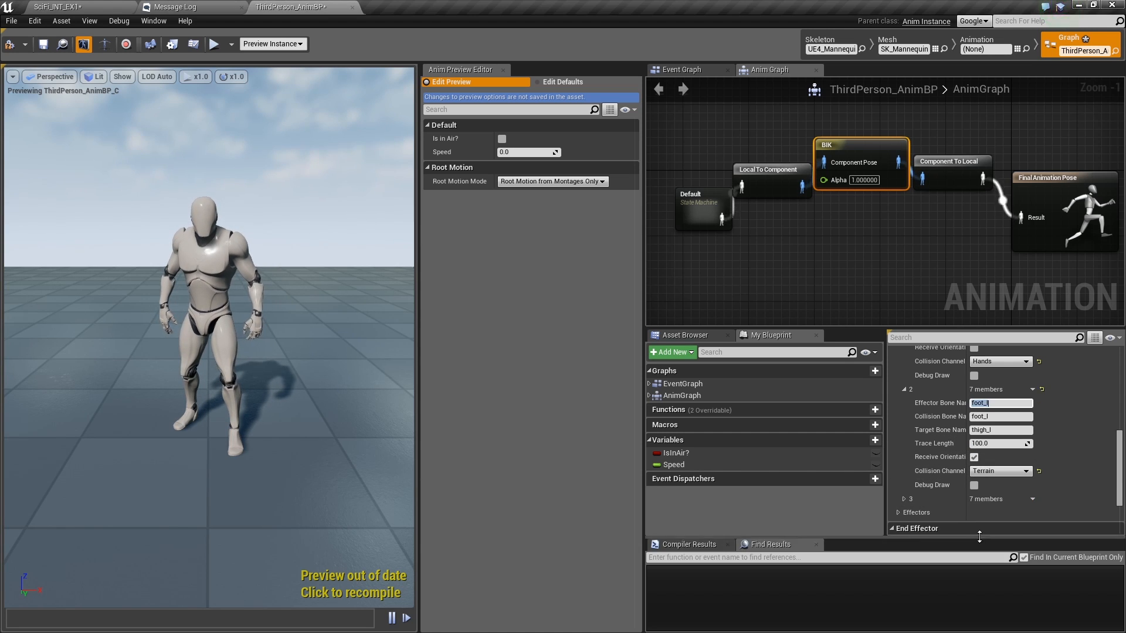
pyautogui.click(996, 502)
pyautogui.scroll(-2, 912, 466)
pyautogui.click(904, 443)
pyautogui.scroll(-2, 938, 449)
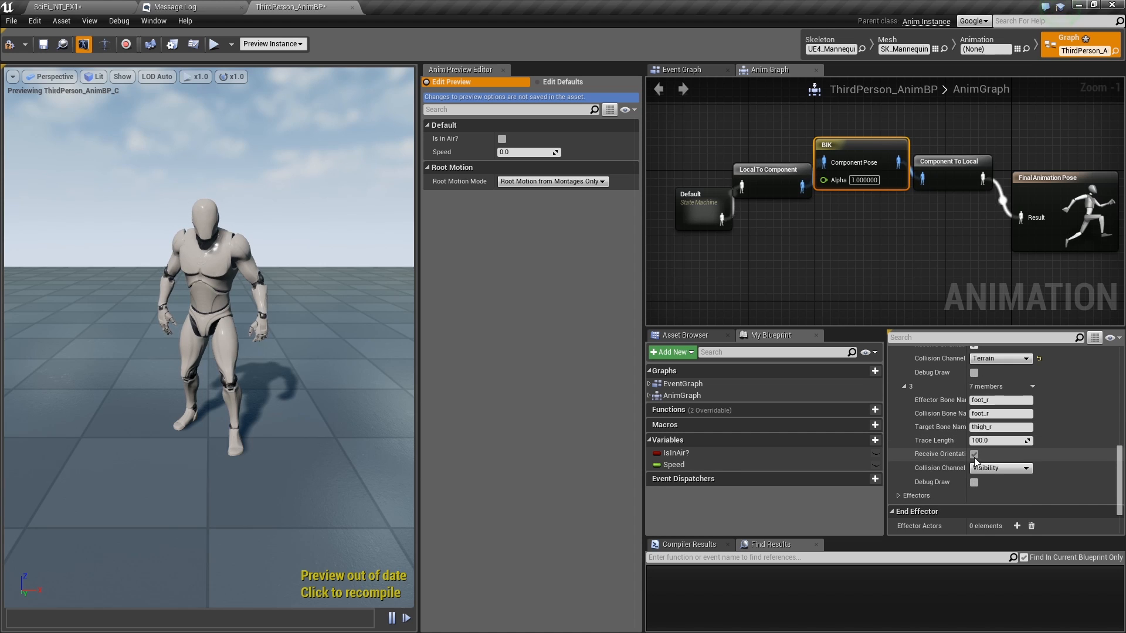
pyautogui.click(998, 468)
pyautogui.click(984, 527)
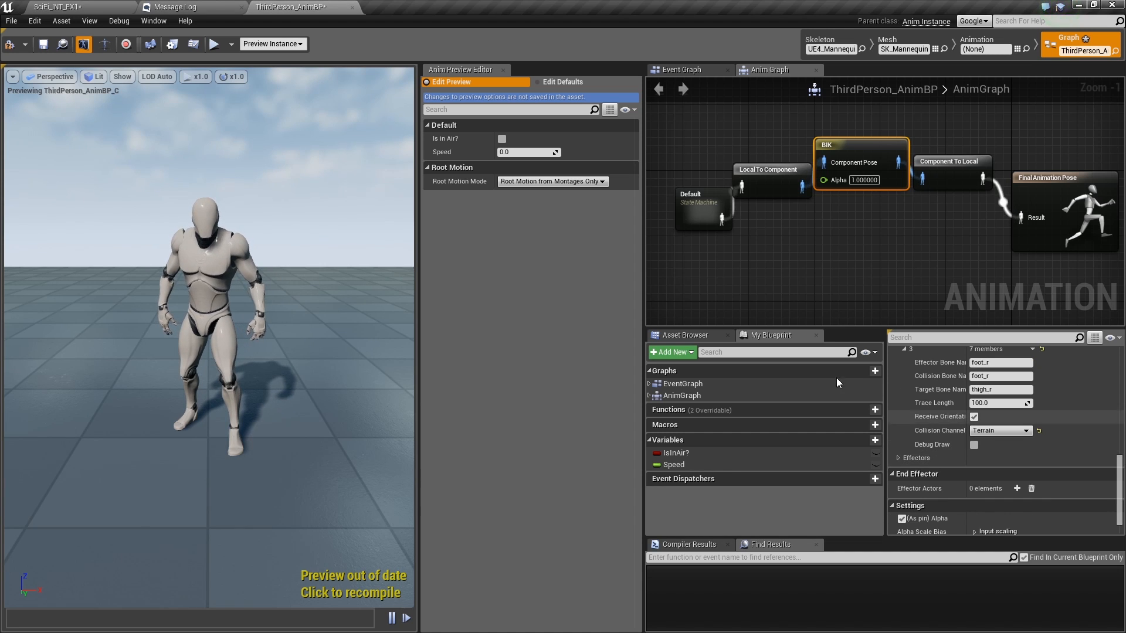
# Compile, save and close the animation blueprint, and return to the SciFi_INT_EX1 level
pyautogui.click(10, 45)
pyautogui.click(43, 44)
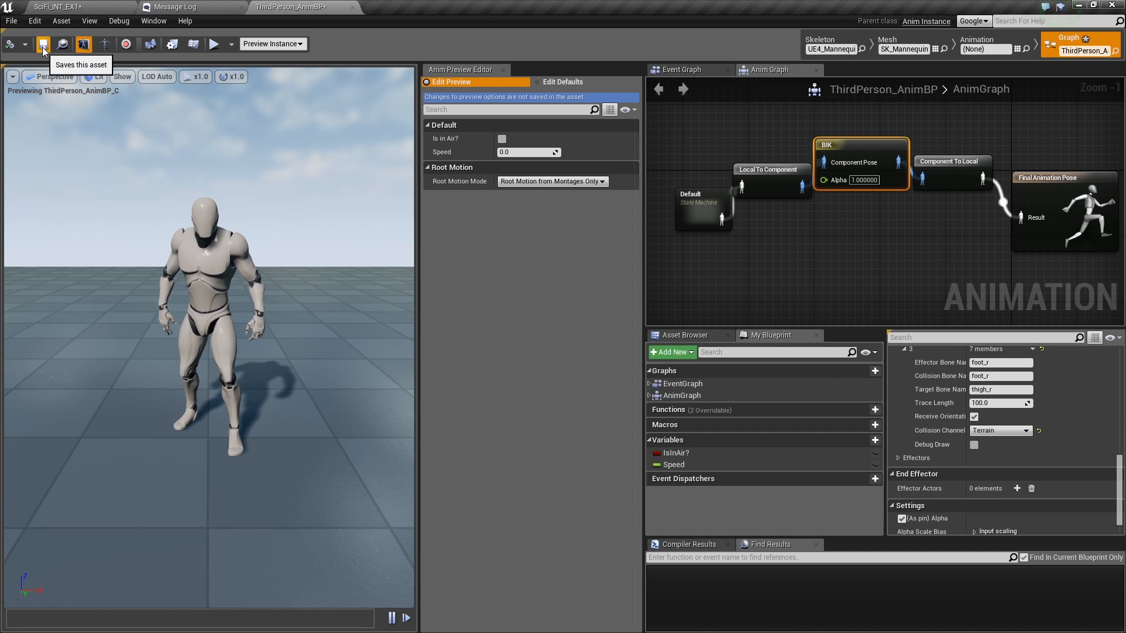
pyautogui.click(351, 8)
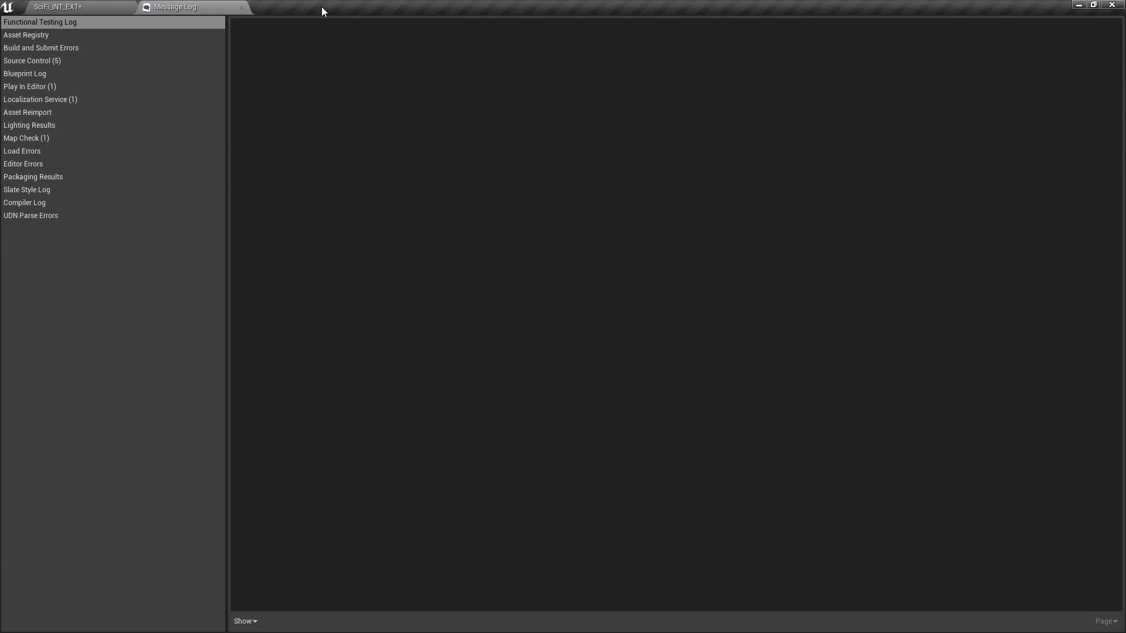
pyautogui.click(107, 8)
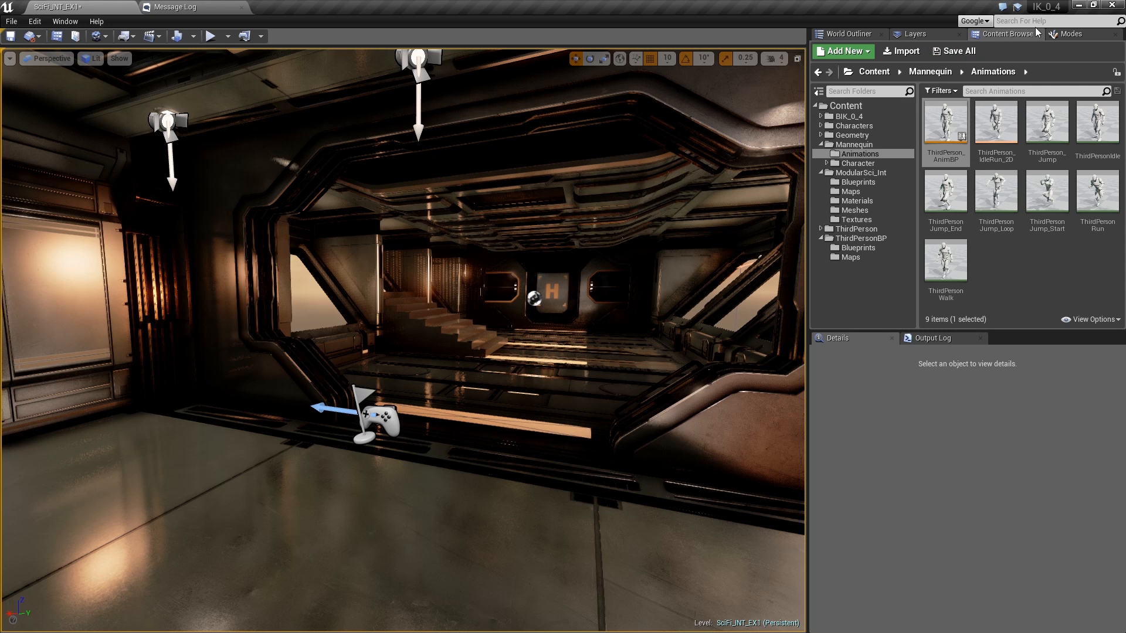
# Set the Terrain trace response to Block for all descendants of the Floor and Stairs folders, and save the level
pyautogui.click(852, 34)
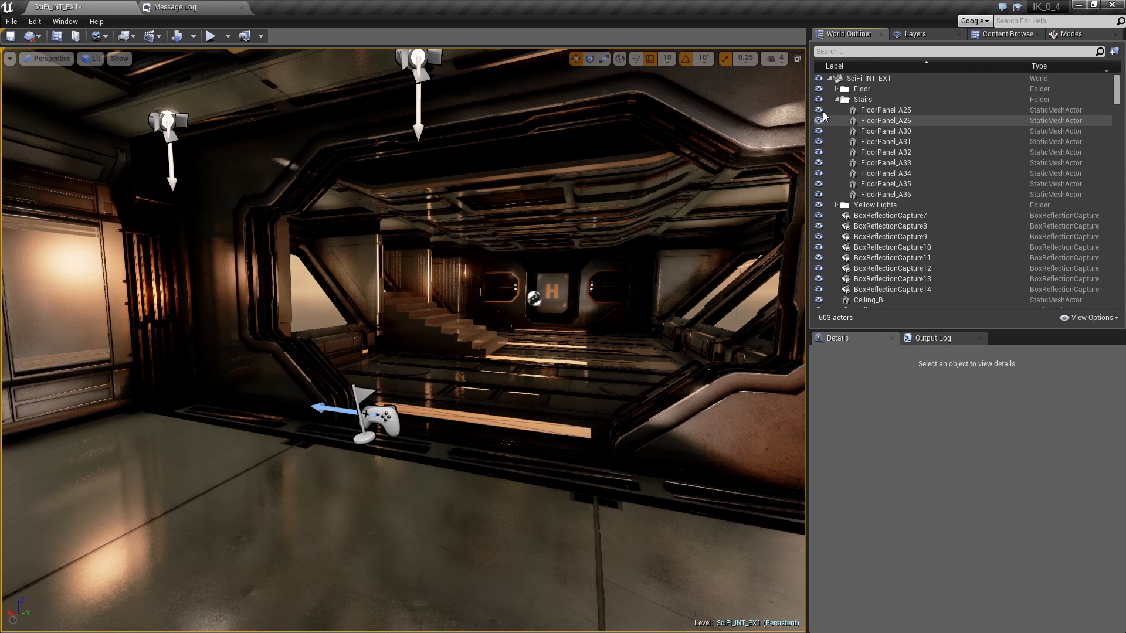
pyautogui.click(836, 99)
pyautogui.click(865, 100)
pyautogui.keyDown('shift'); pyautogui.click(867, 90); pyautogui.keyUp('shift')
pyautogui.rightClick(868, 94)
pyautogui.moveTo(891, 107)
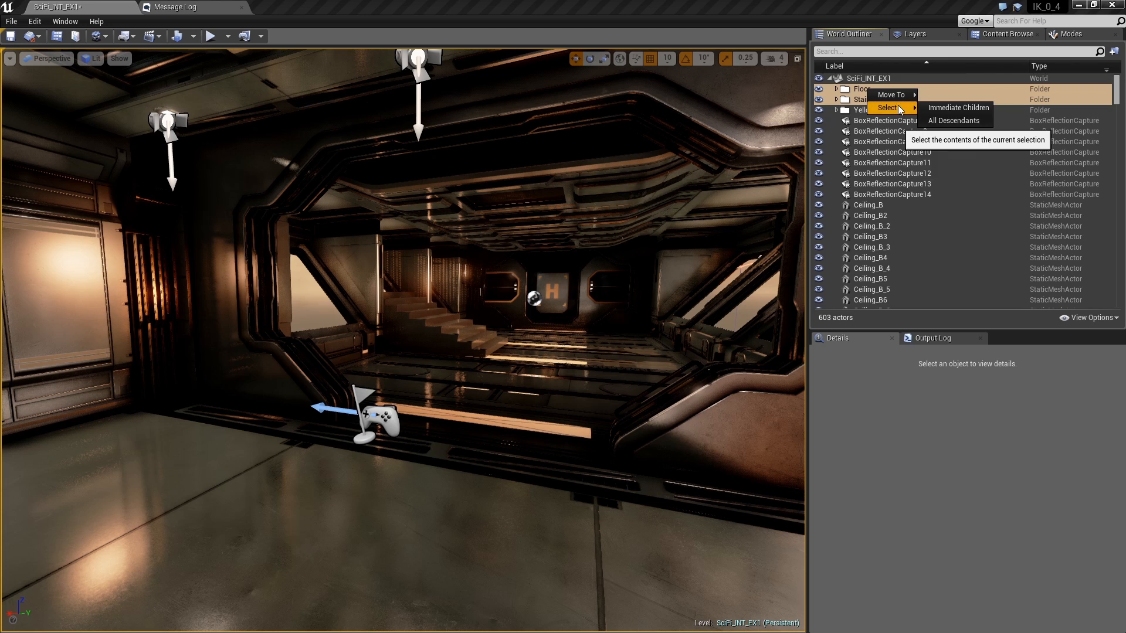
pyautogui.click(947, 119)
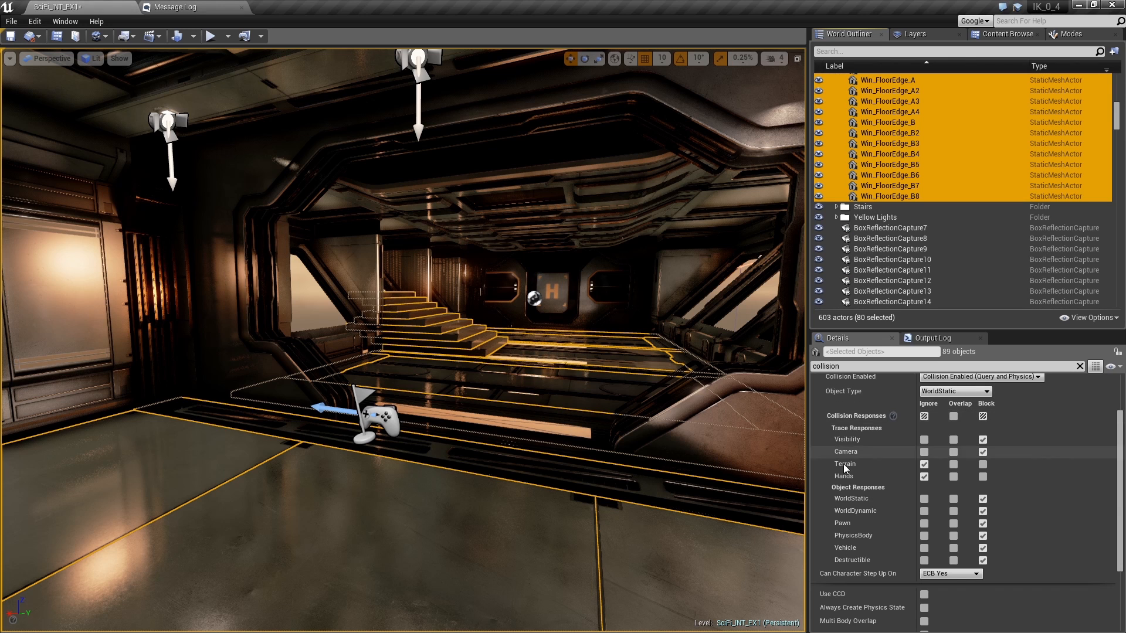
pyautogui.scroll(1, 901, 452)
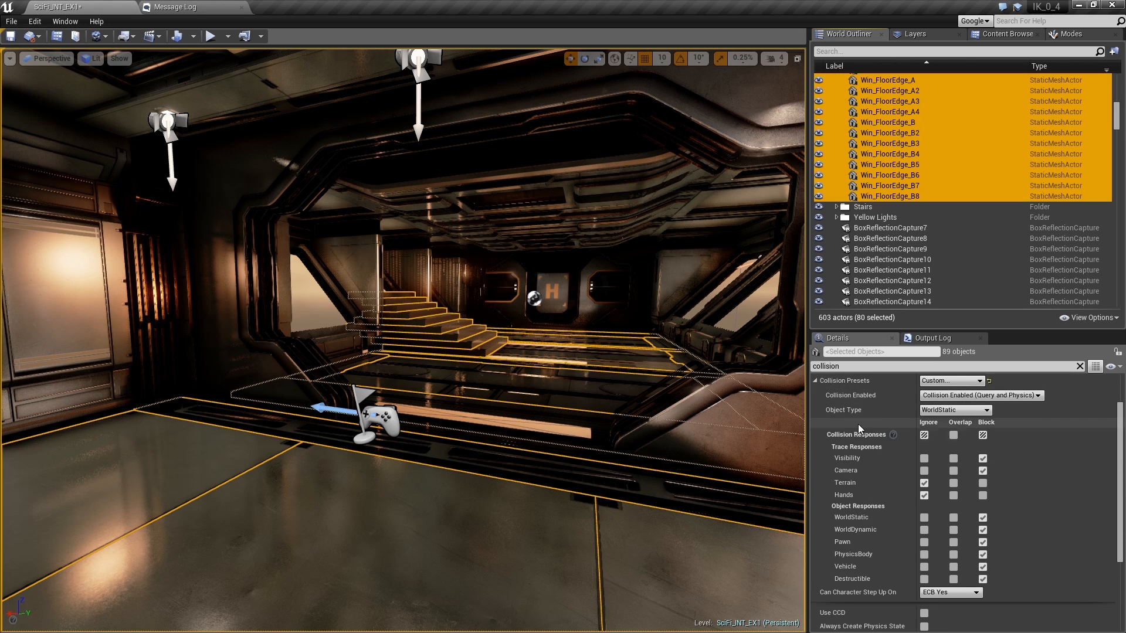
pyautogui.click(853, 366)
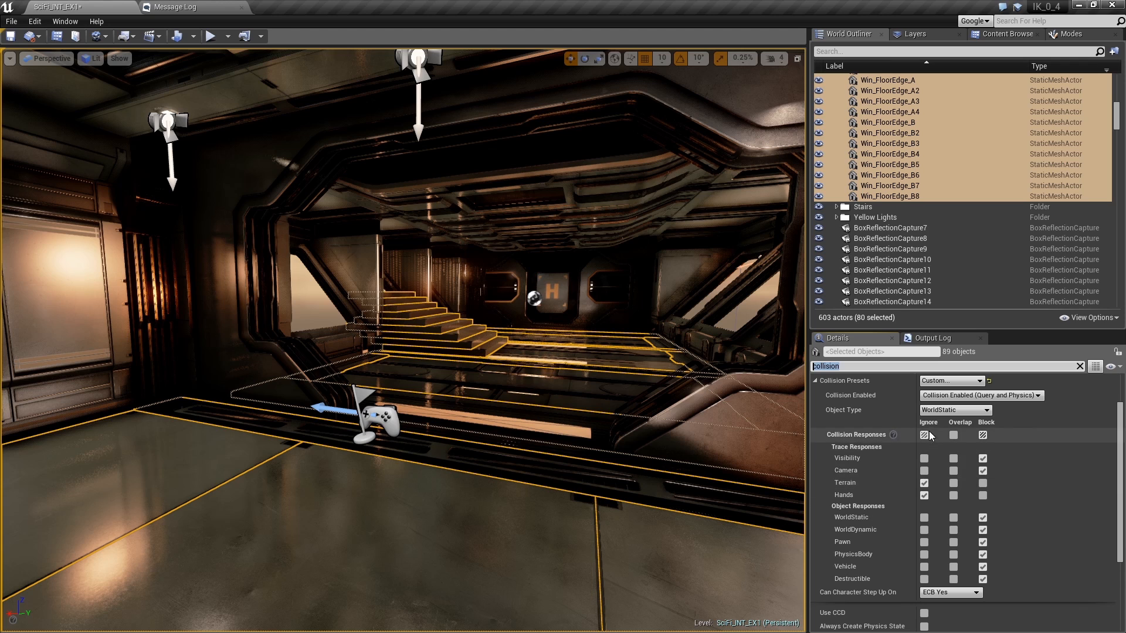
pyautogui.click(982, 484)
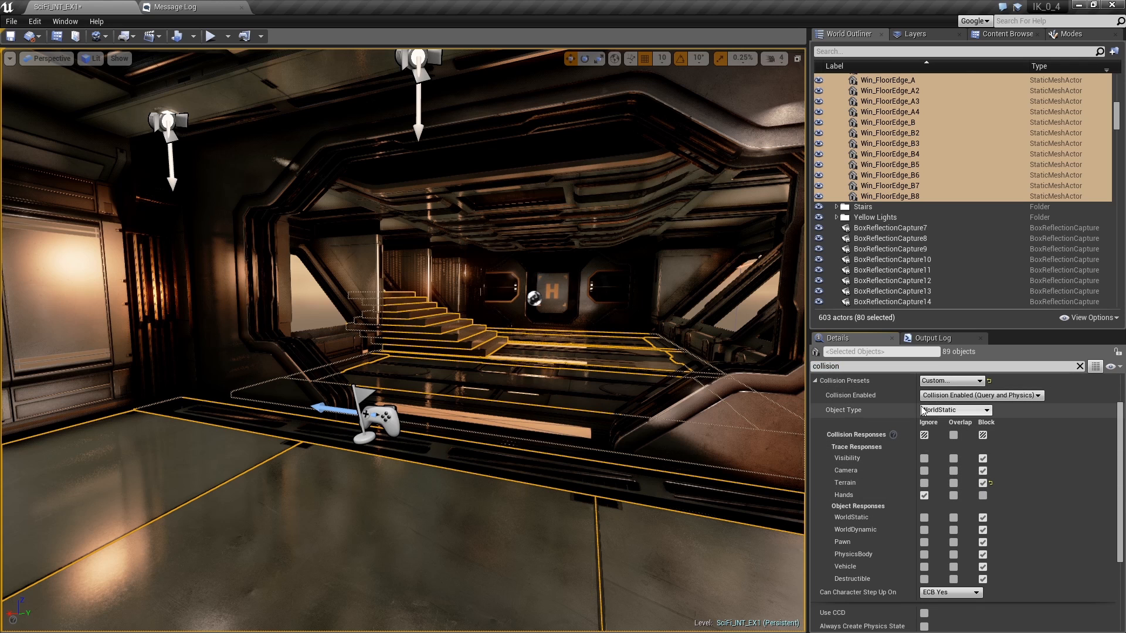
pyautogui.click(940, 384)
pyautogui.click(940, 392)
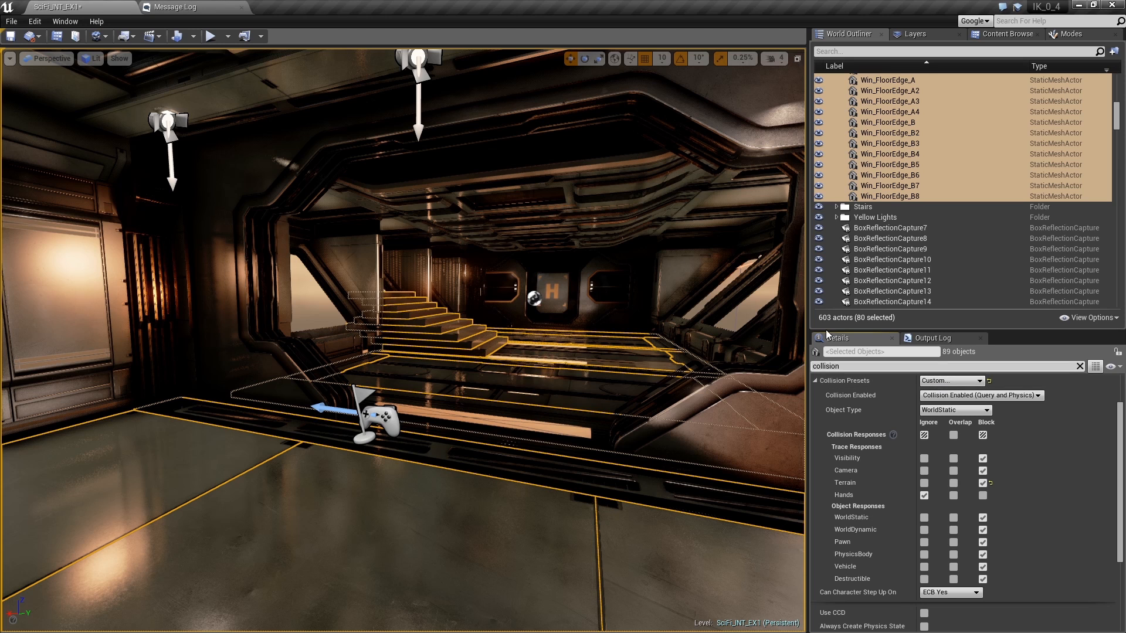
pyautogui.click(10, 36)
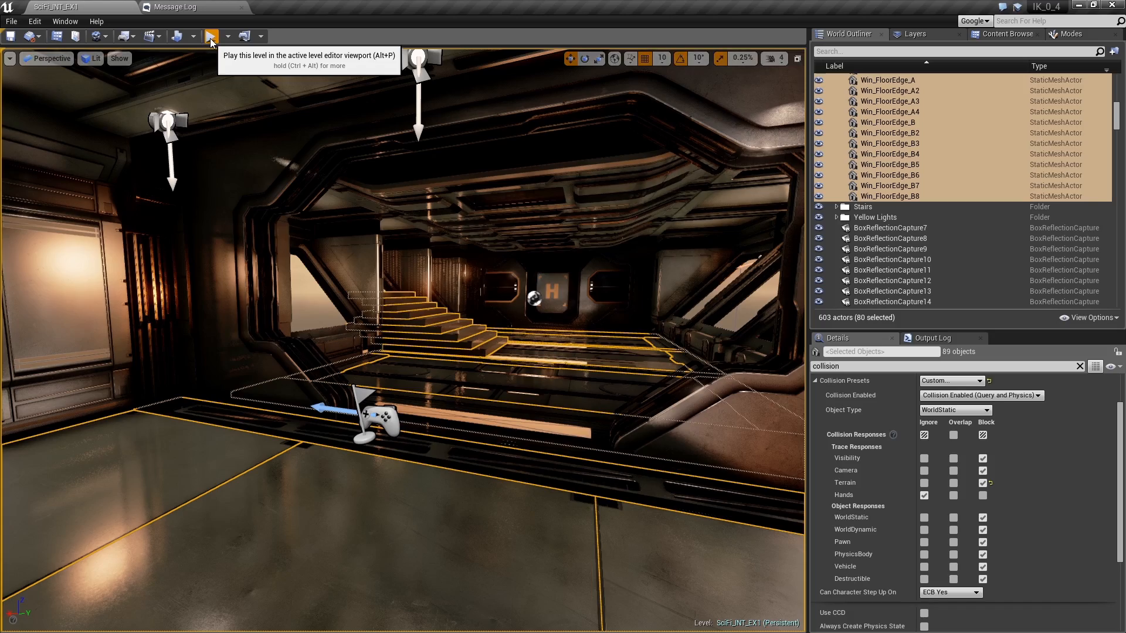
# Play the level and run the character onto the stairs, turning and stepping between treads to check its foot placement
pyautogui.click(210, 37)
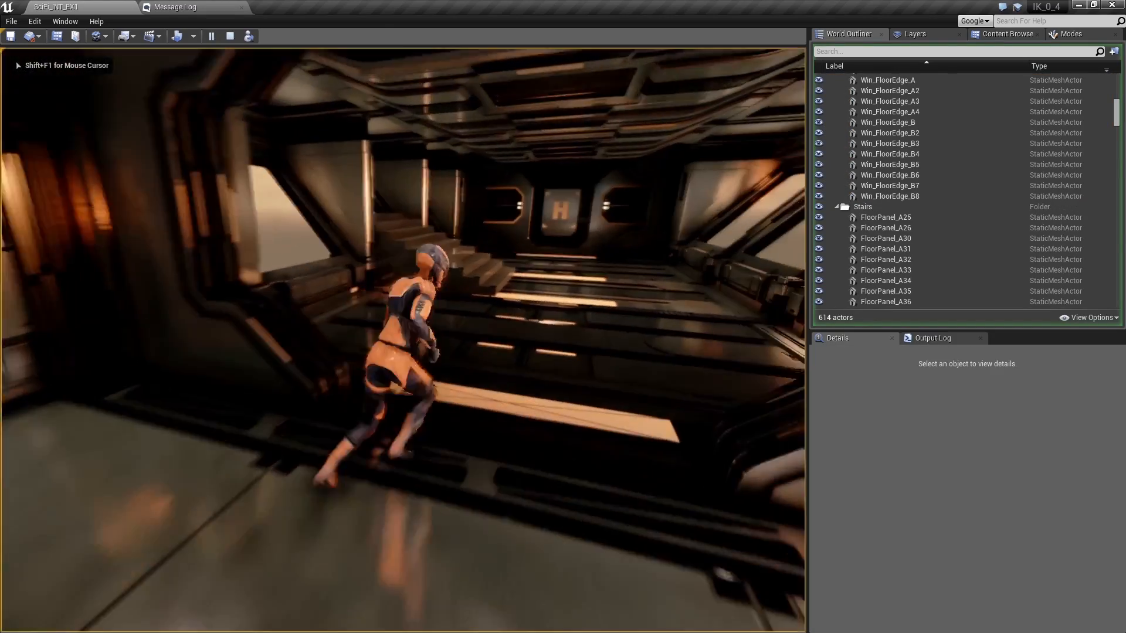
pyautogui.press('w')
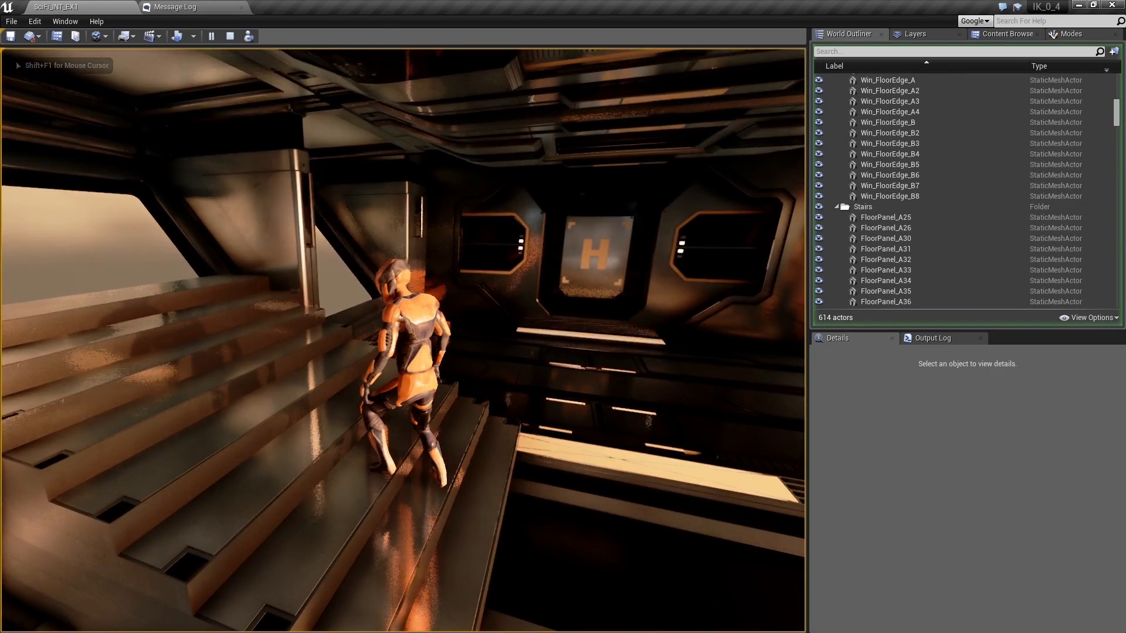
pyautogui.press('w')
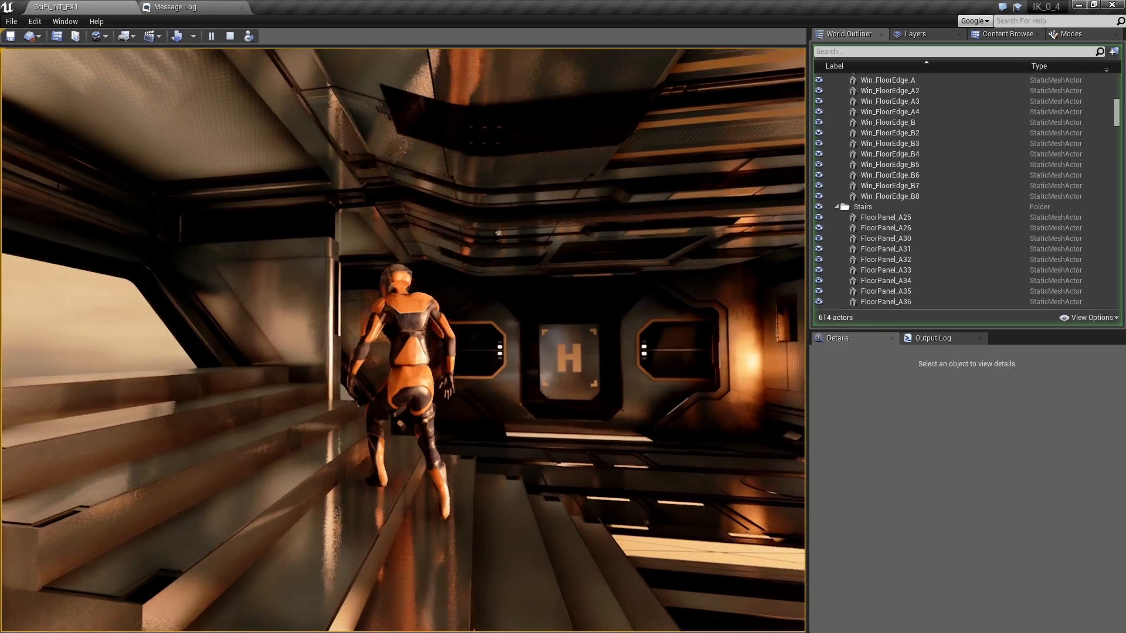
pyautogui.press('s')
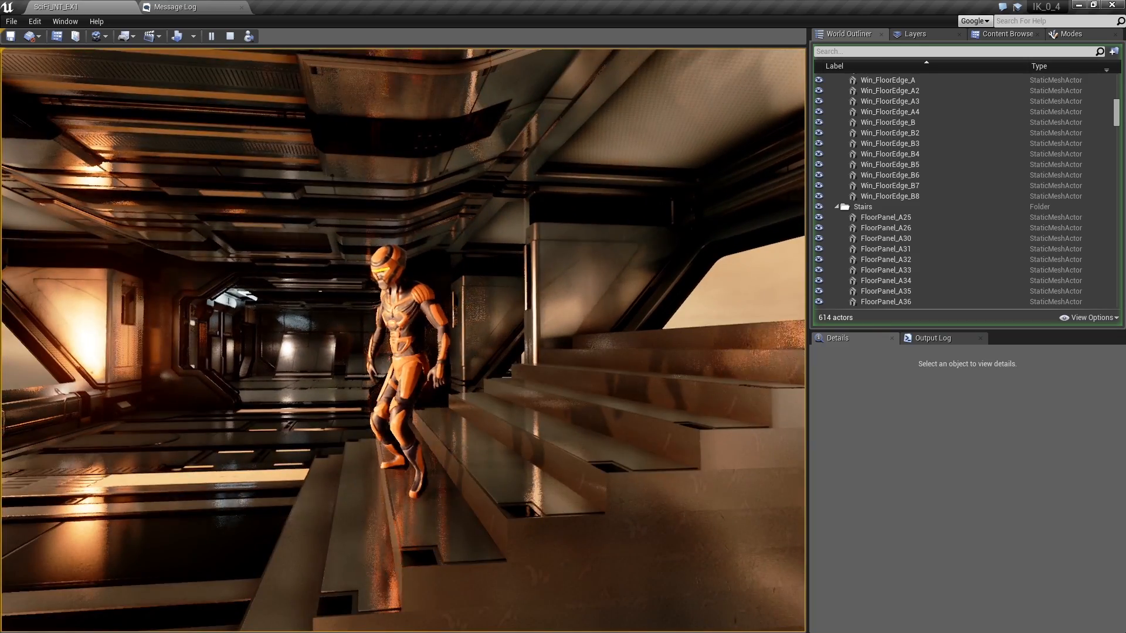
pyautogui.press('s')
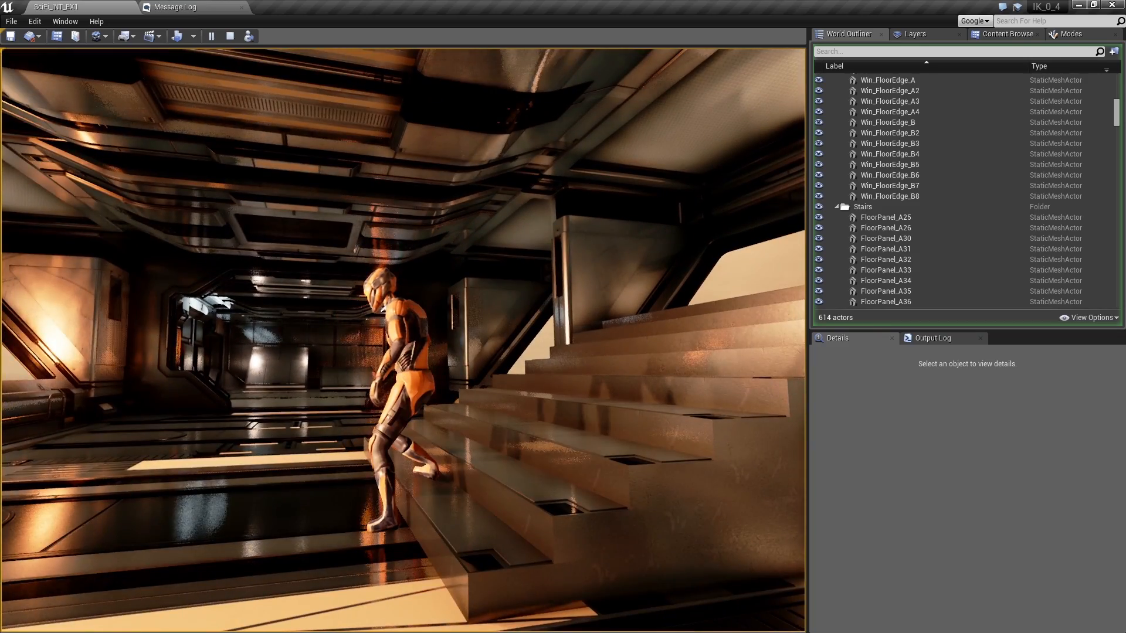
# Run the character from the stairs to the sloped panels in the far room, check its feet on the slopes, and end the play session
pyautogui.press('w')
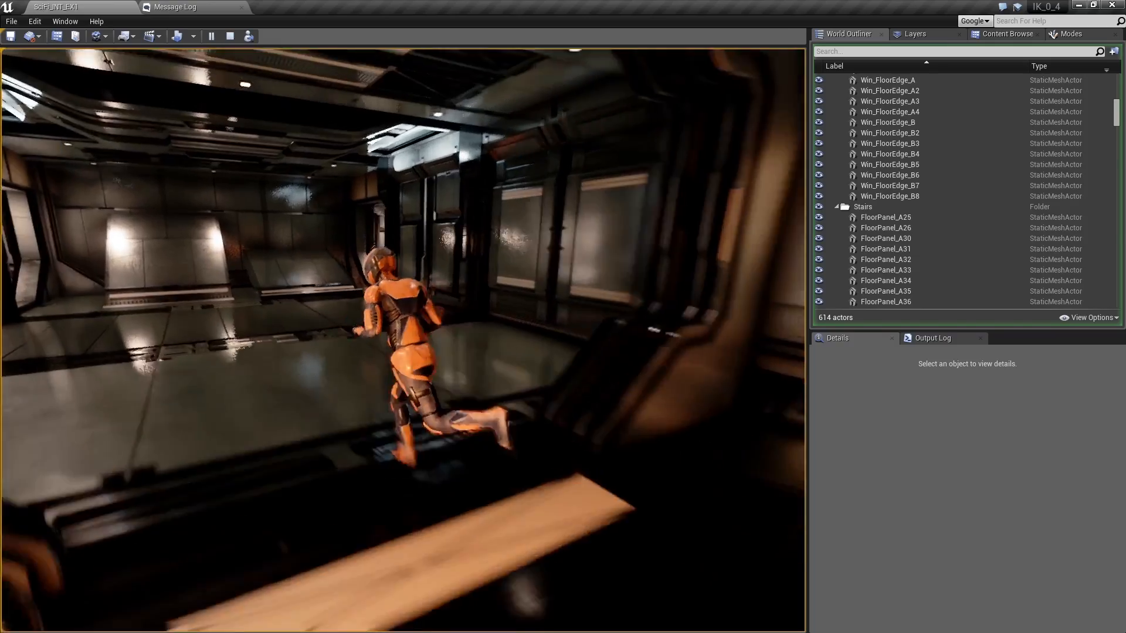
pyautogui.press('w')
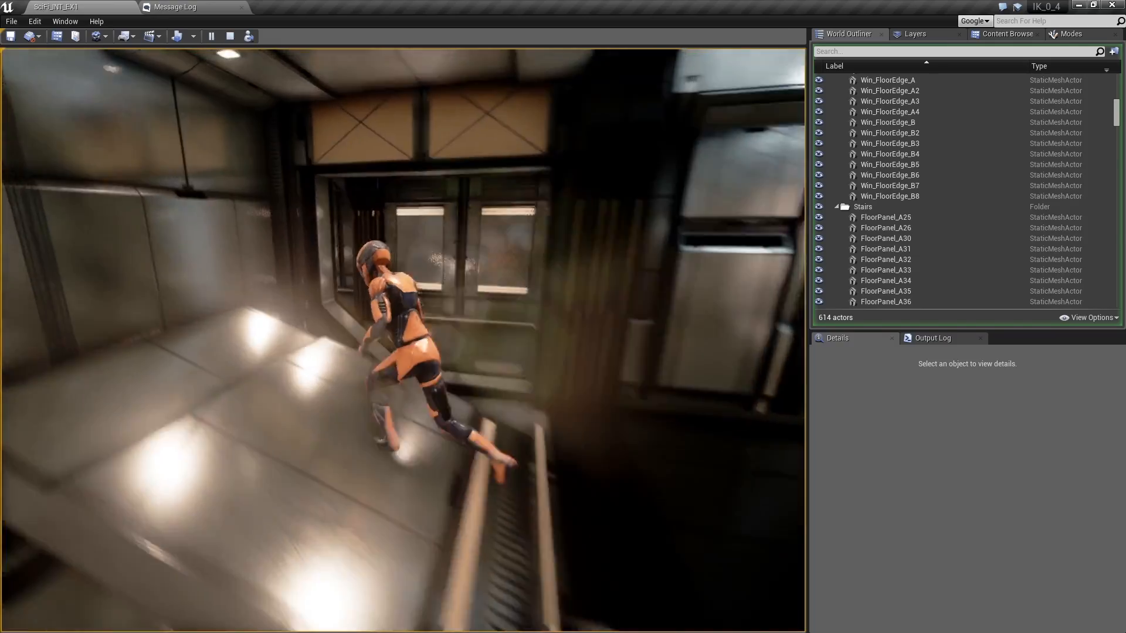
pyautogui.press('w')
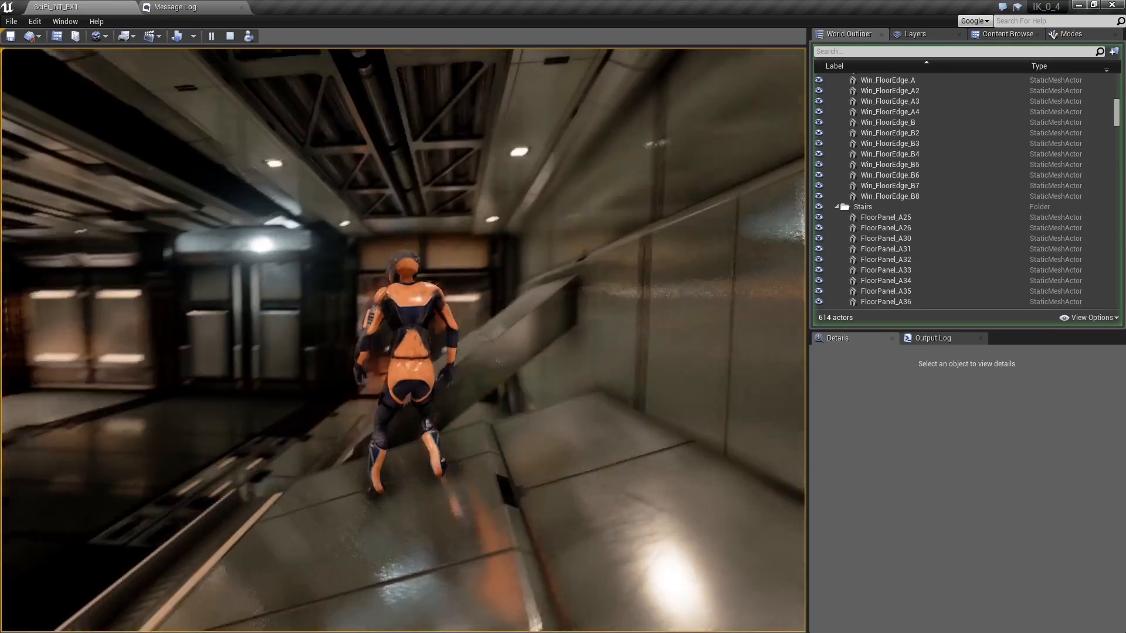
pyautogui.press('w')
pyautogui.press('w')
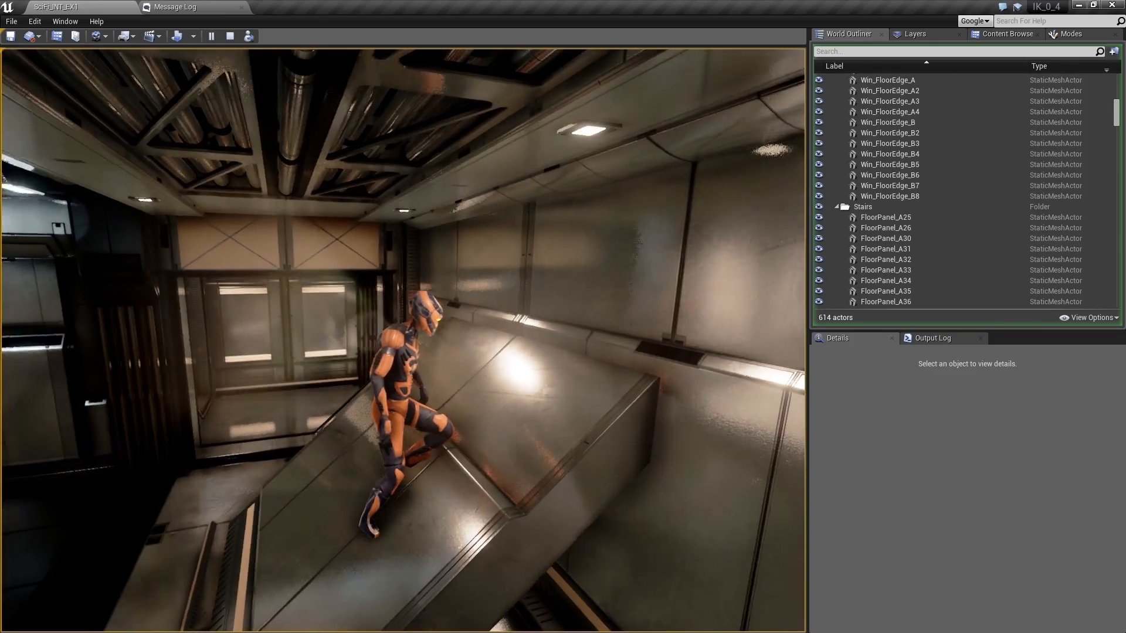
pyautogui.press('w')
pyautogui.press('w')
pyautogui.press('w')
pyautogui.press('Escape')
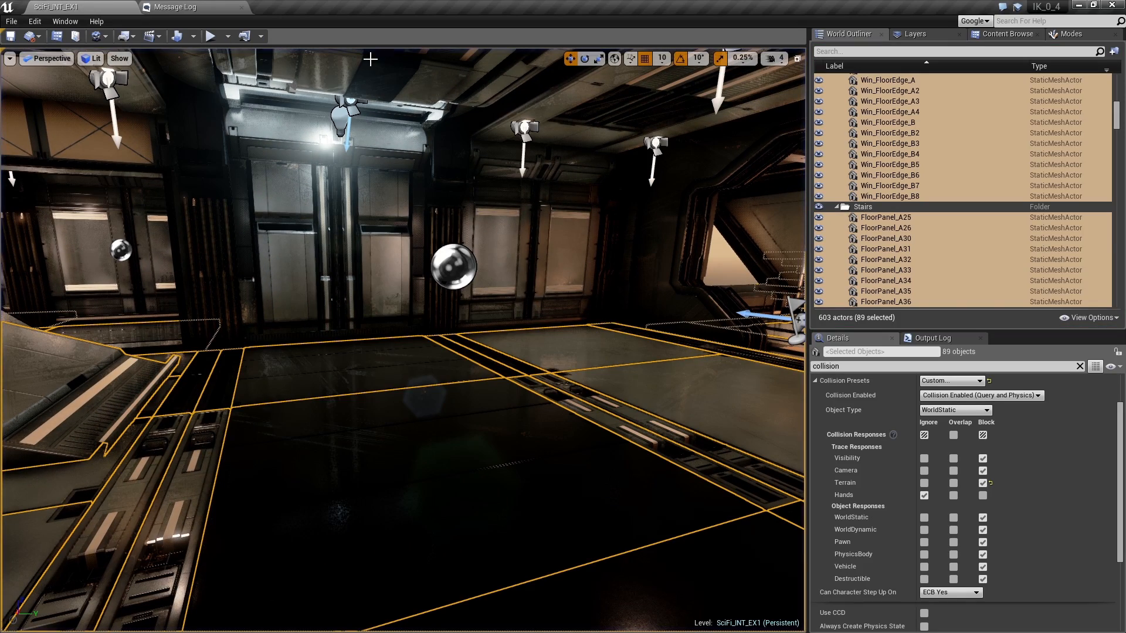
# In ThirdPerson_AnimBP, bypass BIK by linking the Default state machine directly to the Final Animation Pose, compile, and return to the level
pyautogui.click(1010, 35)
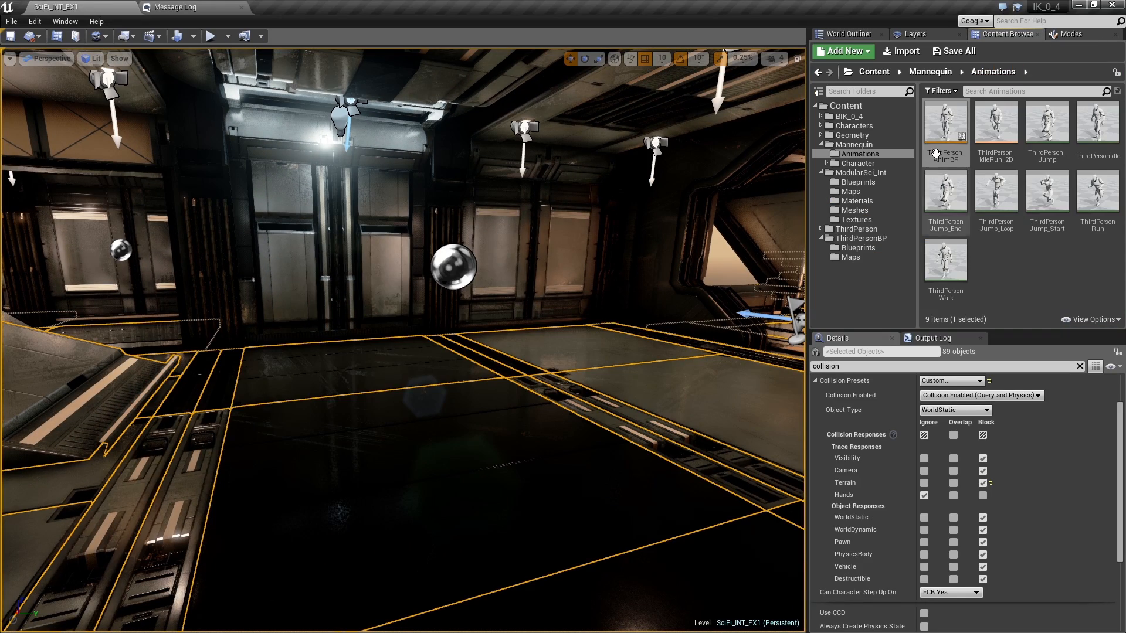
pyautogui.doubleClick(945, 126)
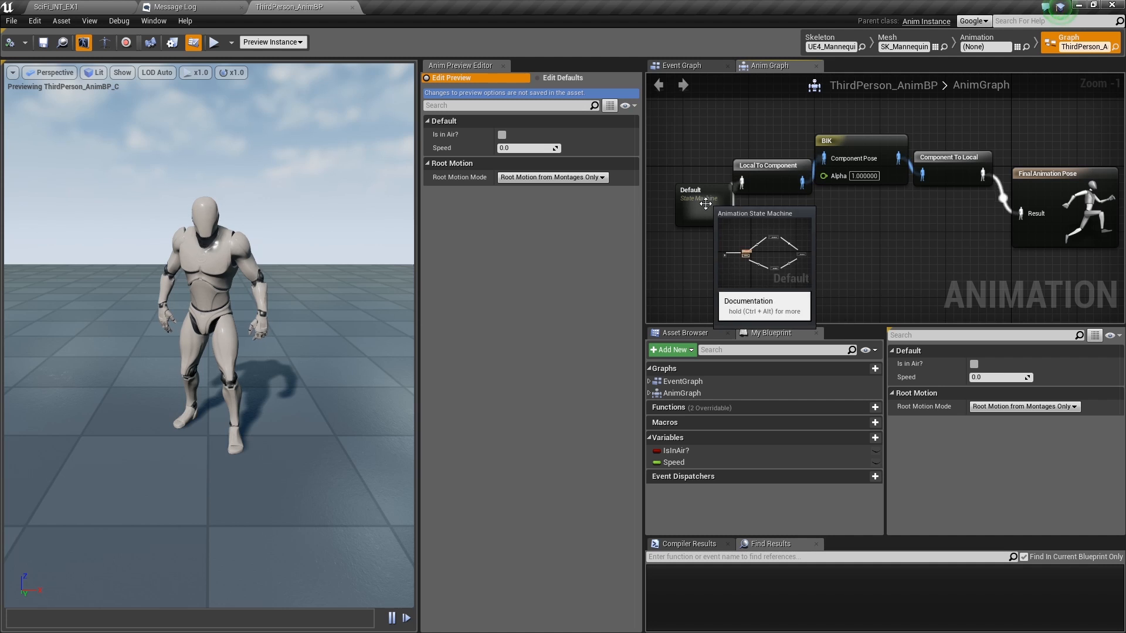
pyautogui.moveTo(1028, 216); pyautogui.dragTo(1027, 216)
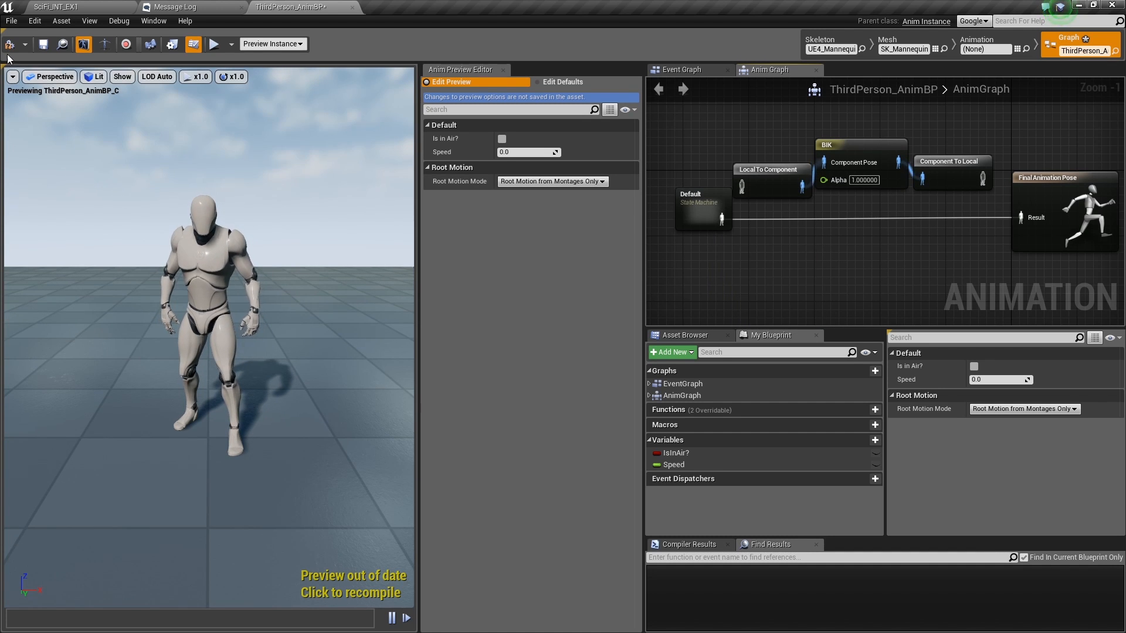
pyautogui.click(123, 7)
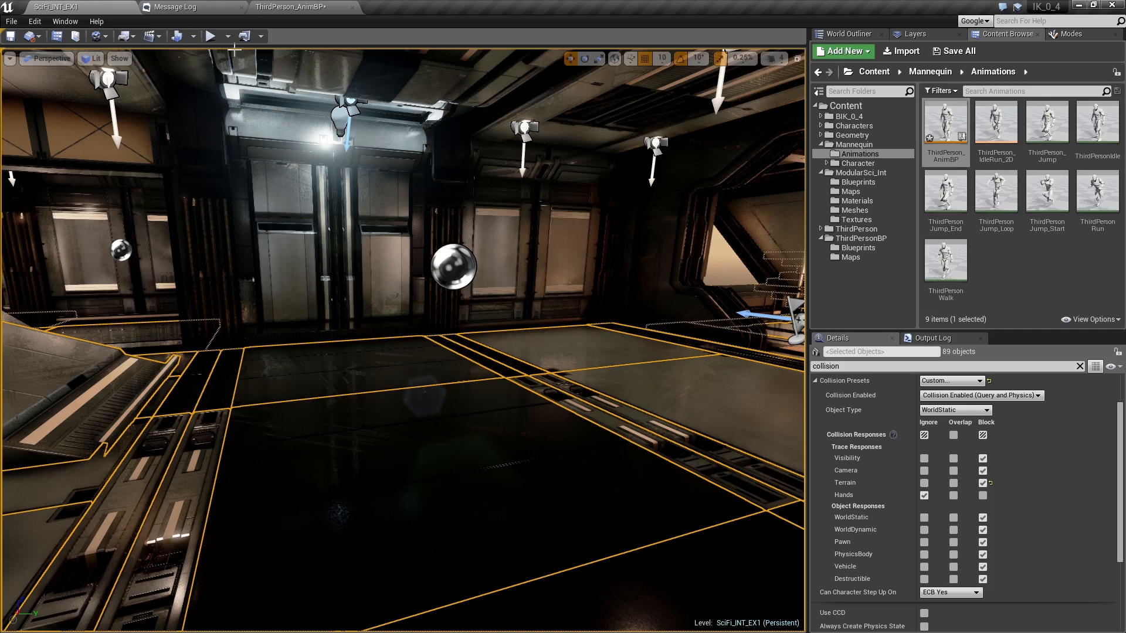
# Play the level with BIK bypassed, compare the character's footing on the stairs and sloped panels, and end the play session
pyautogui.click(210, 35)
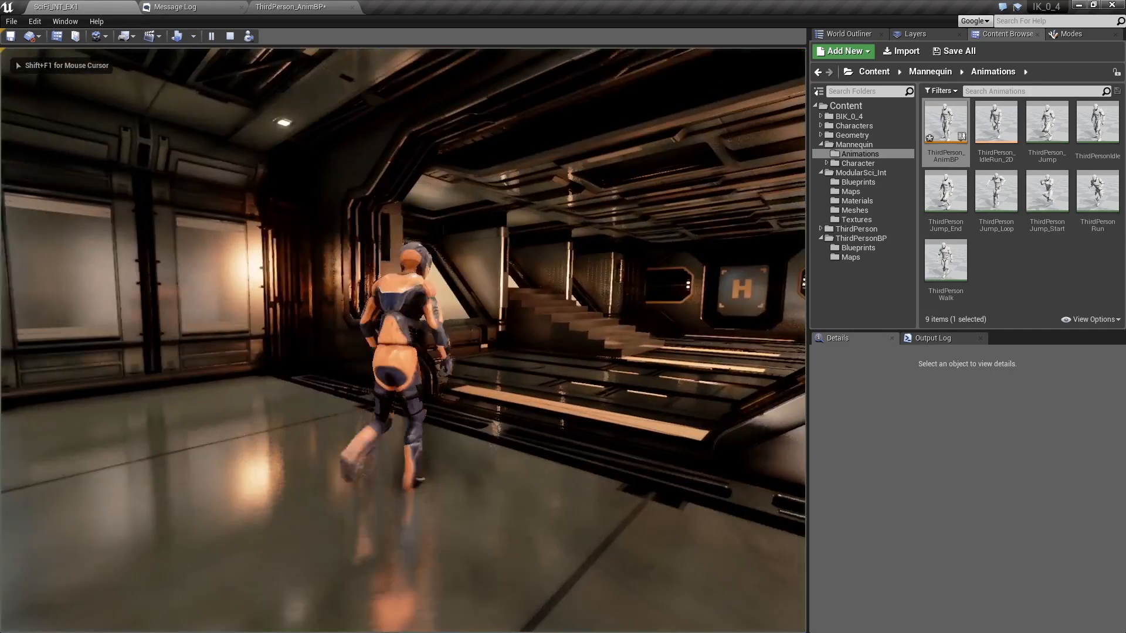
pyautogui.press('w')
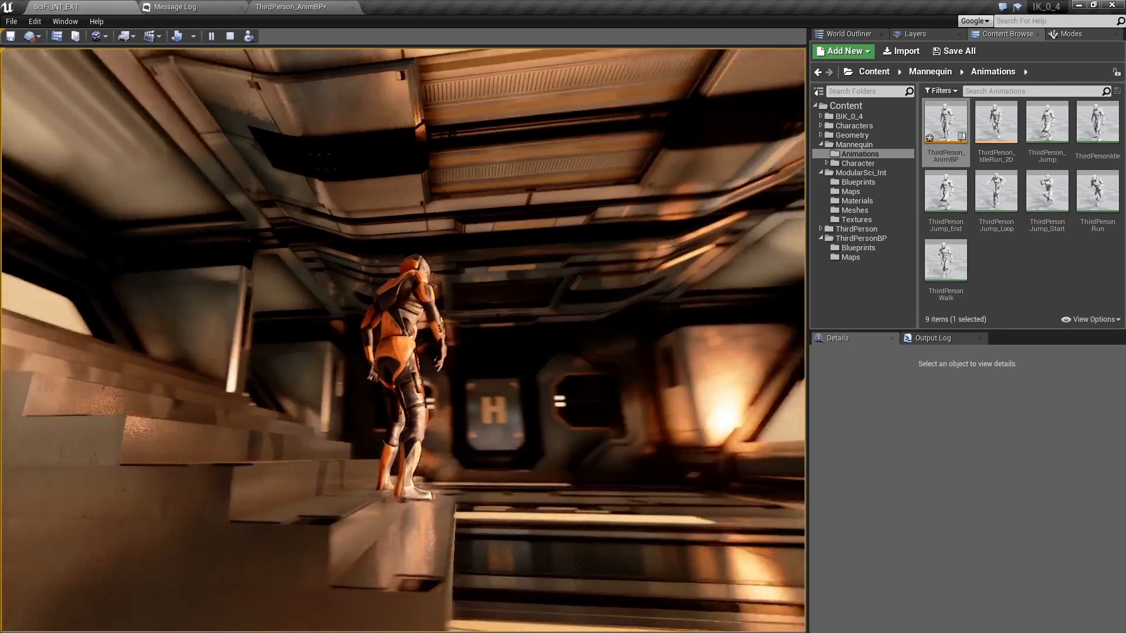
pyautogui.press('s')
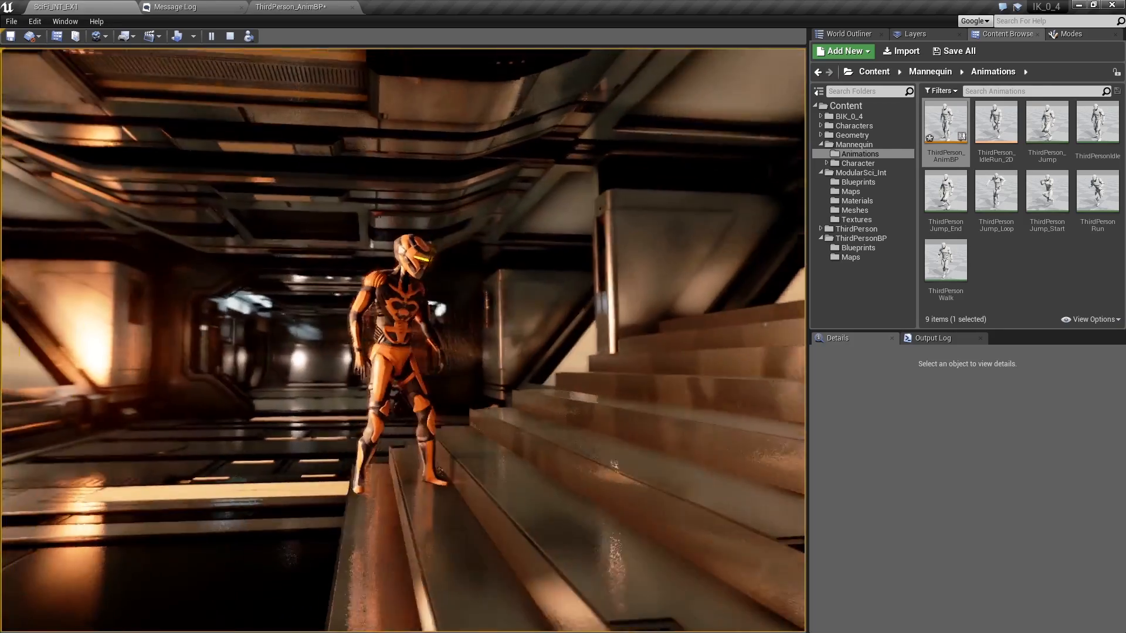
pyautogui.press('w')
pyautogui.press('a')
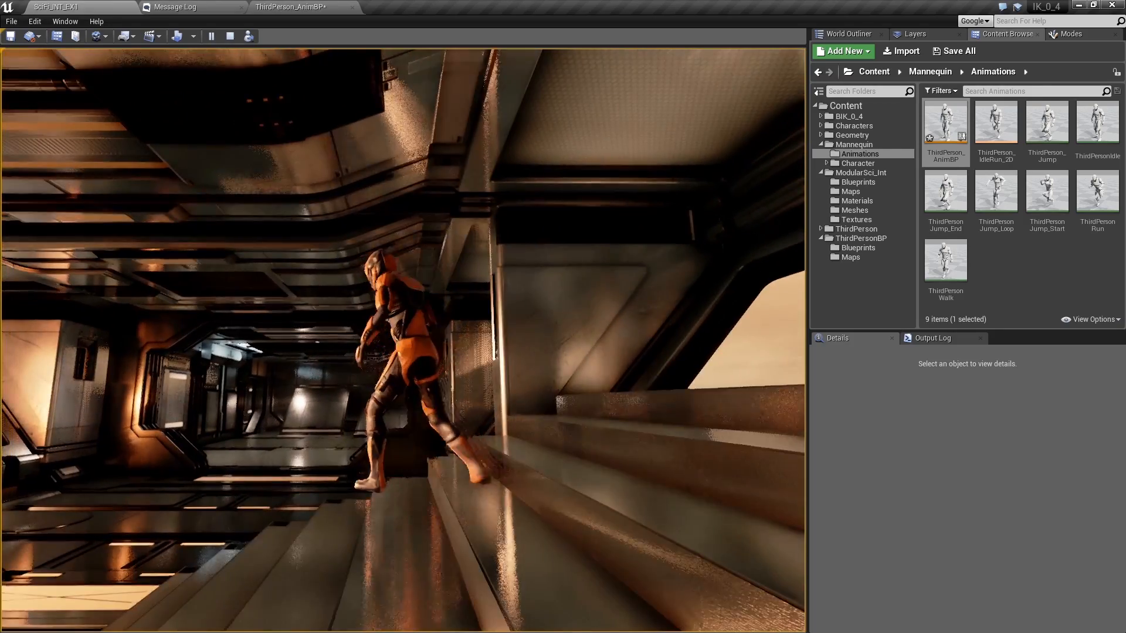
pyautogui.press('w')
pyautogui.press('w')
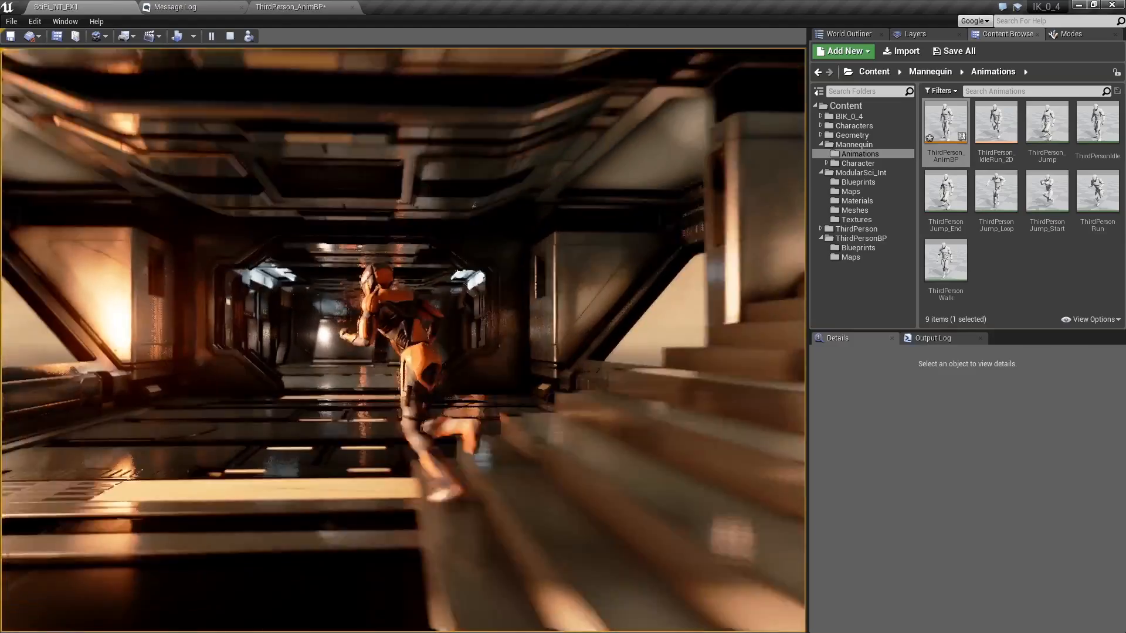
pyautogui.press('w')
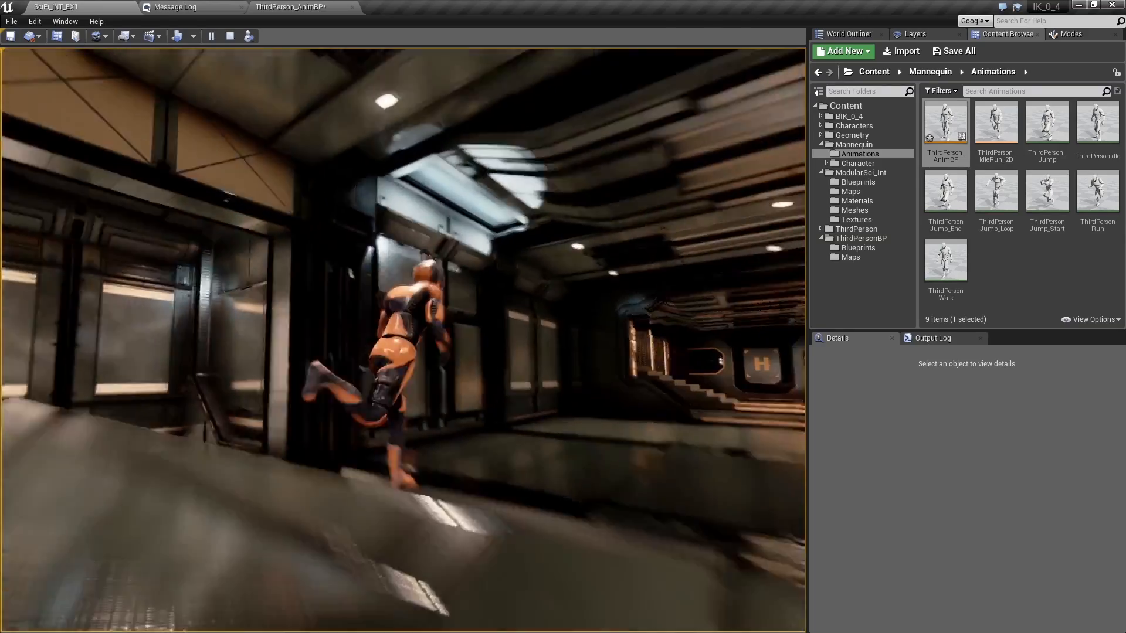
pyautogui.press('Escape')
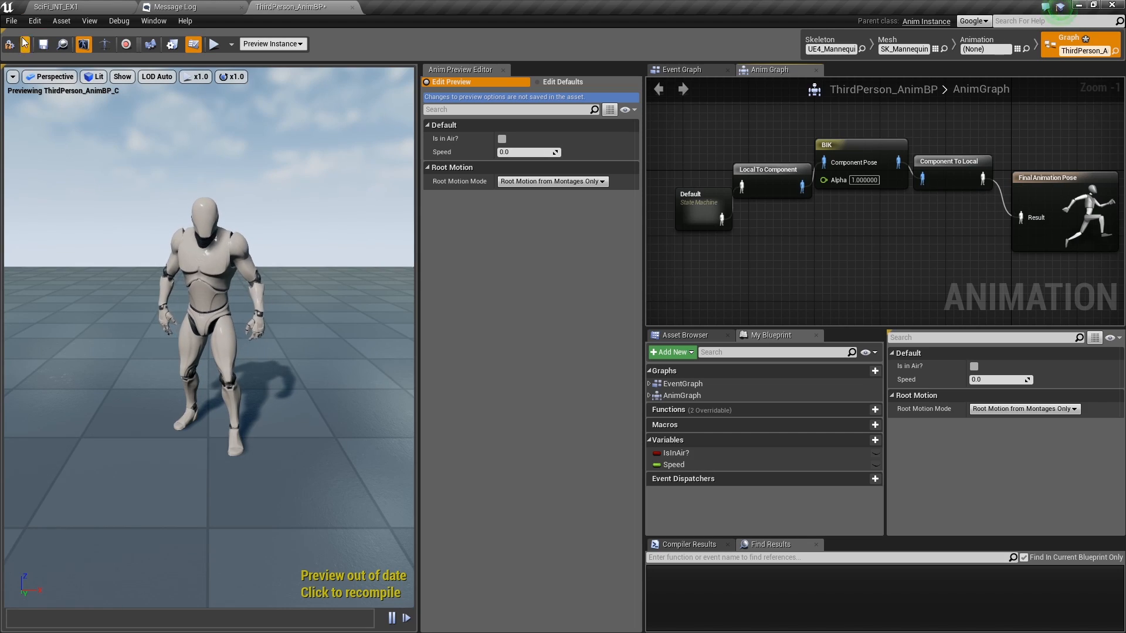
# Save ThirdPerson_AnimBP with the pose chain routed through the BIK node again, and return to the SciFi_INT_EX1 level
pyautogui.click(44, 45)
pyautogui.click(64, 6)
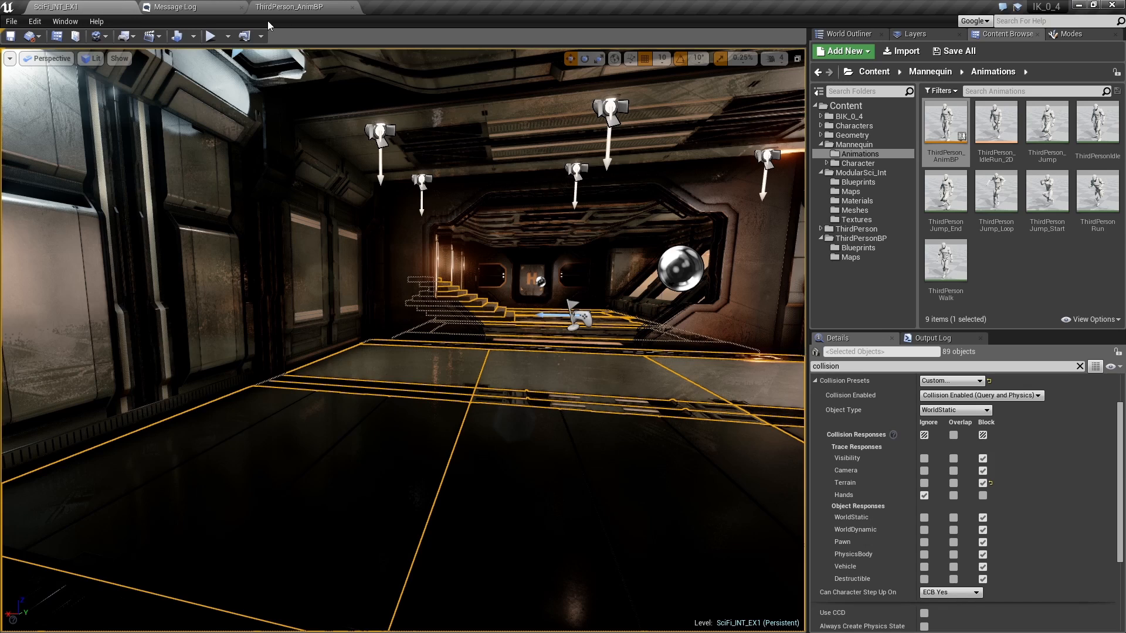
# Play the level with BIK reconnected and run the character over the stairs and around the far room to recheck its foot placement
pyautogui.click(211, 36)
pyautogui.press('w')
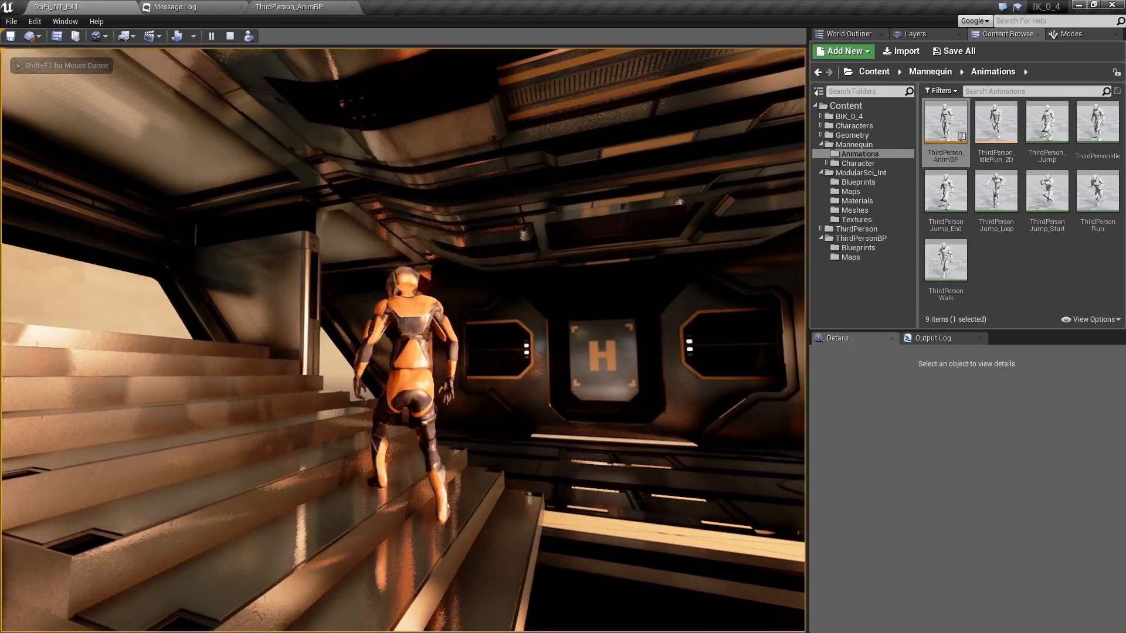
pyautogui.press('w')
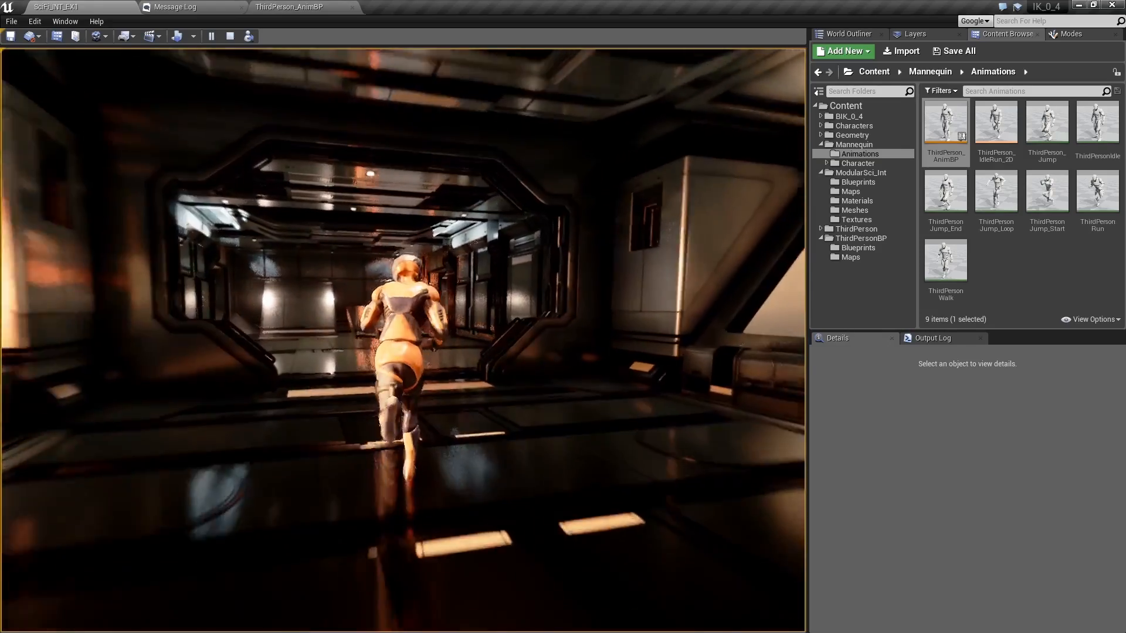
pyautogui.press('w')
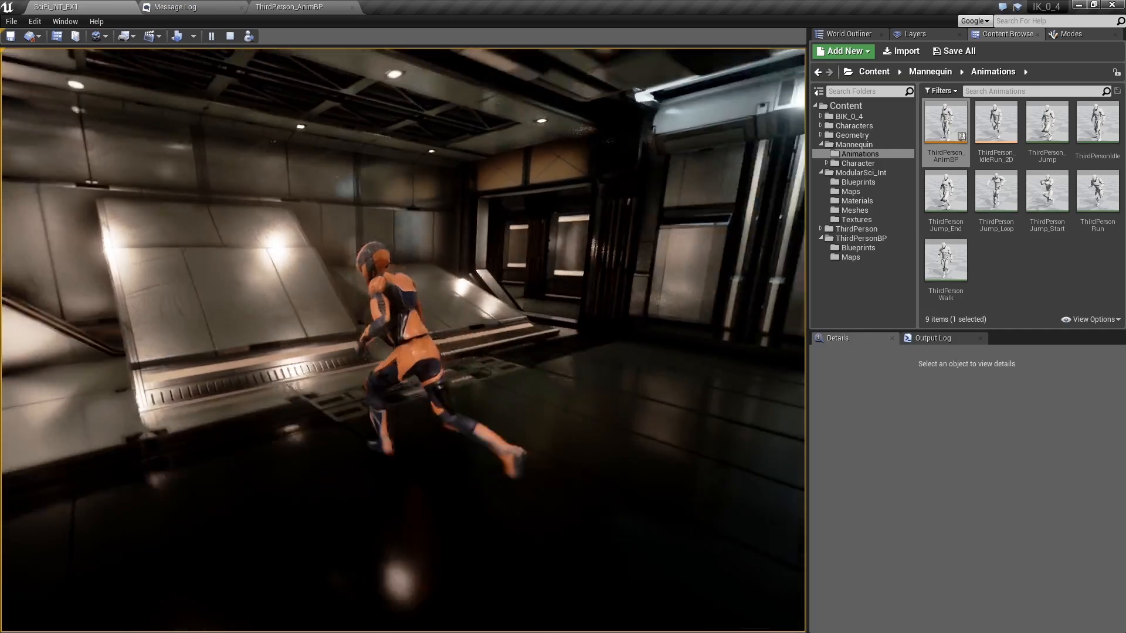
pyautogui.press('w')
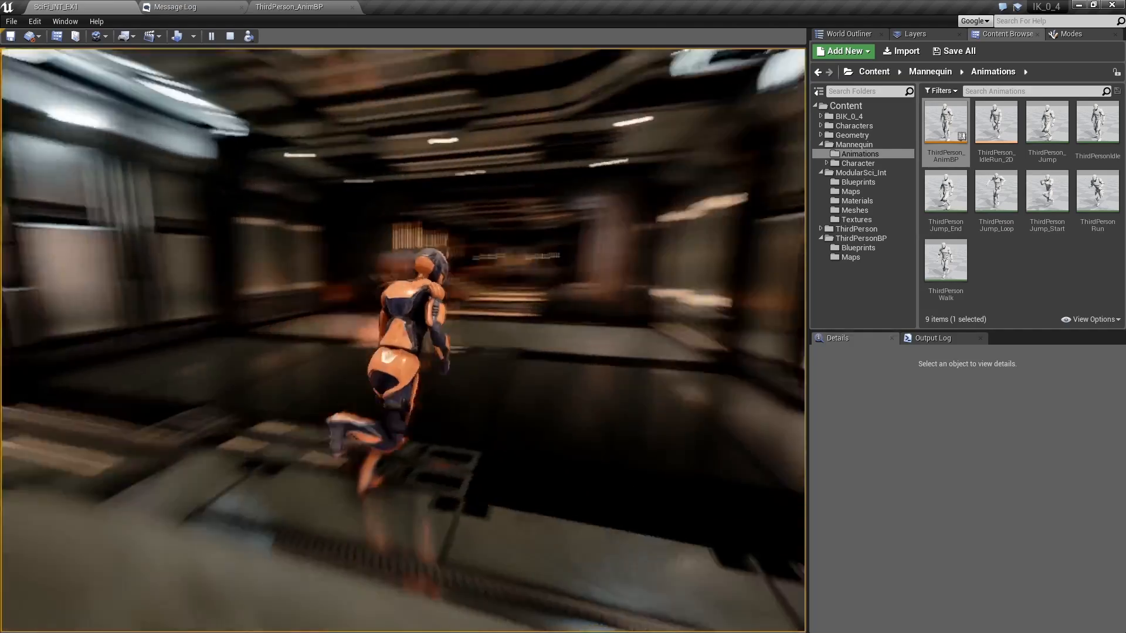
pyautogui.press('w')
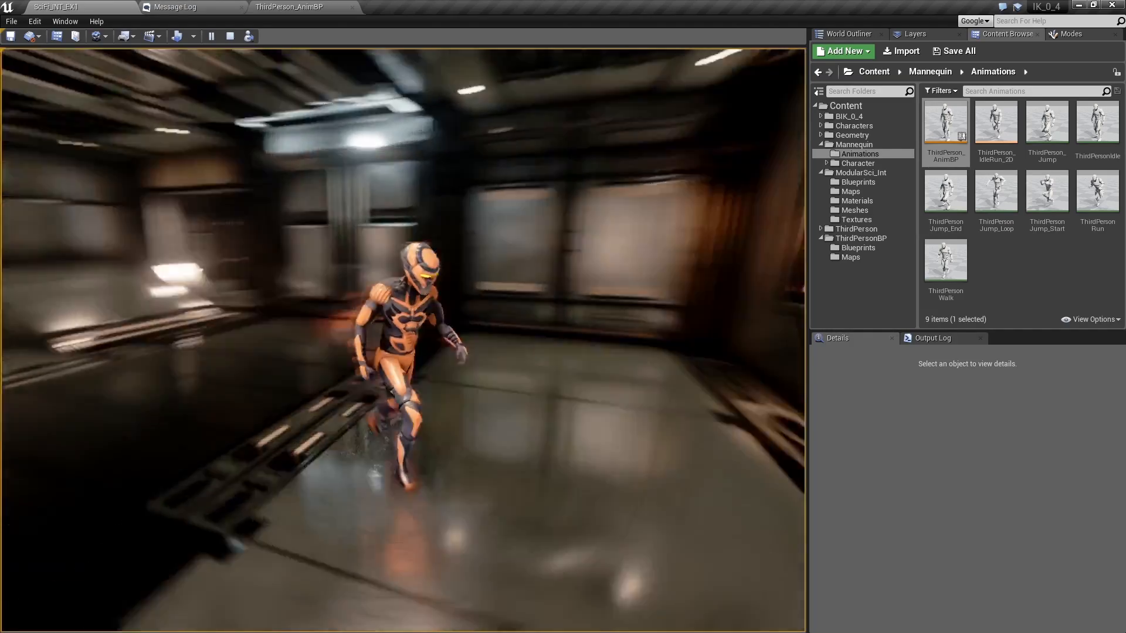
pyautogui.press('w')
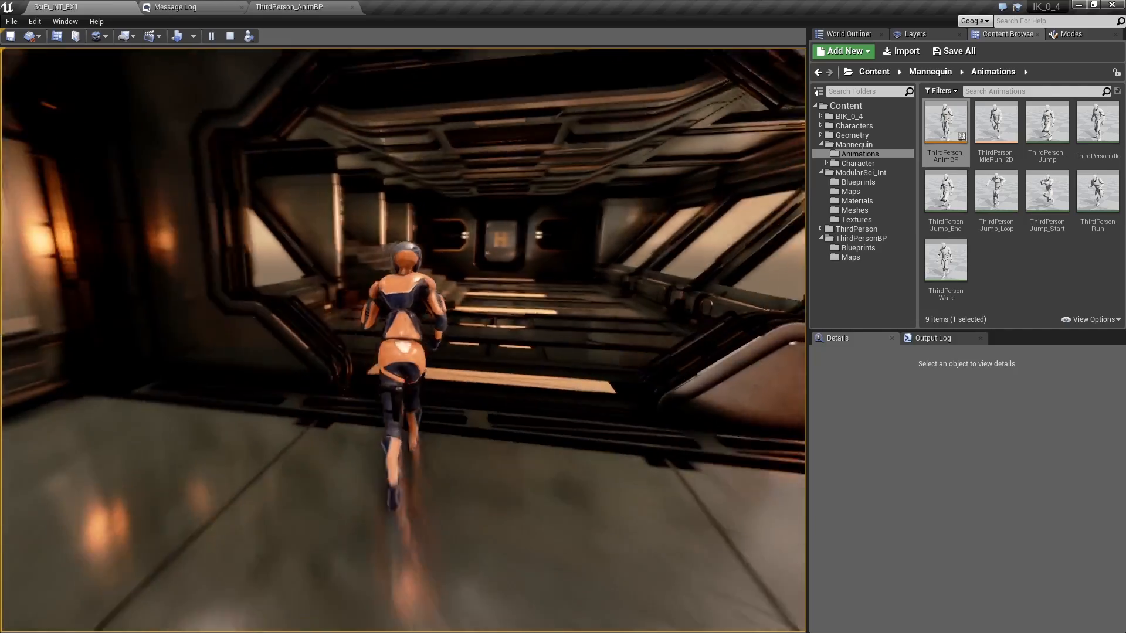
pyautogui.press('w')
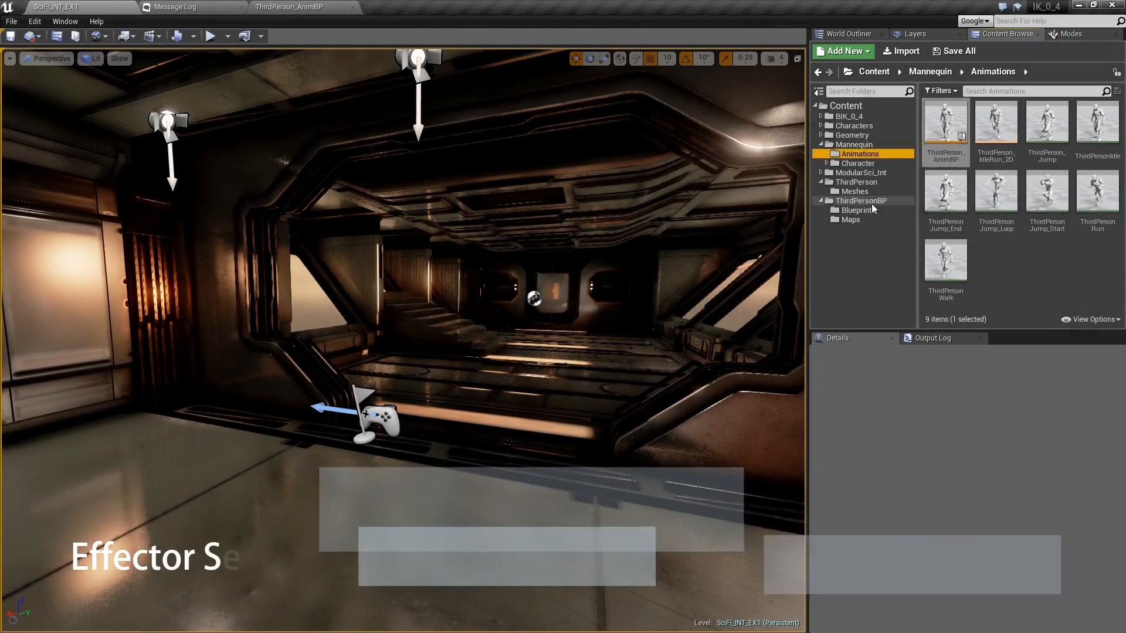
# Open the ThirdPersonCharacter blueprint from ThirdPersonBP/Blueprints and add an Effector component to it
pyautogui.click(874, 202)
pyautogui.doubleClick(948, 125)
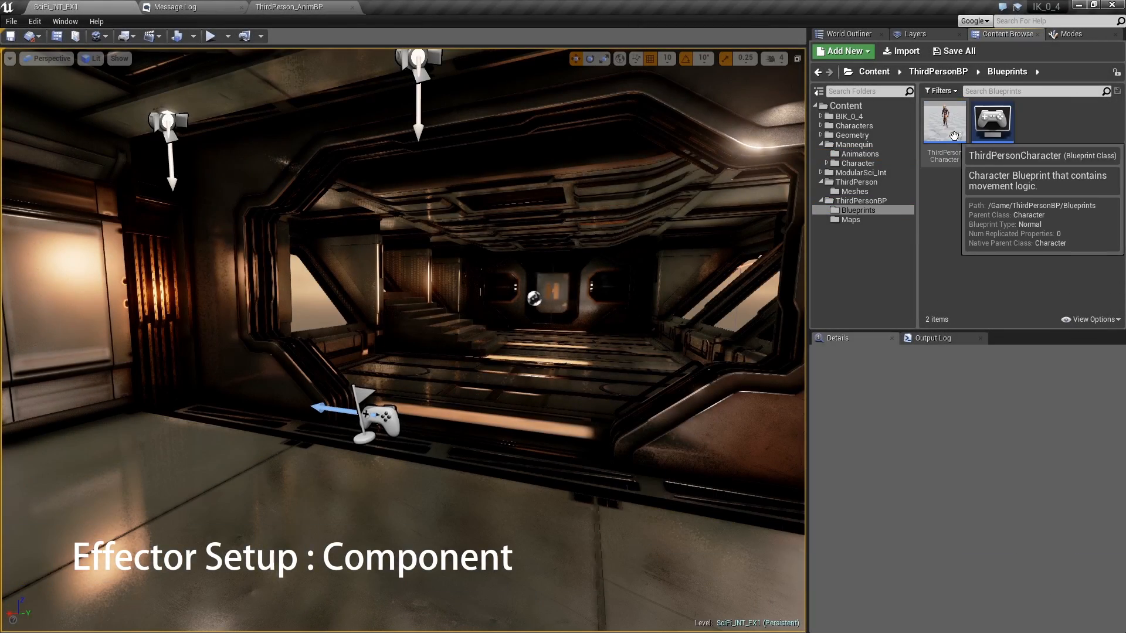
pyautogui.doubleClick(954, 136)
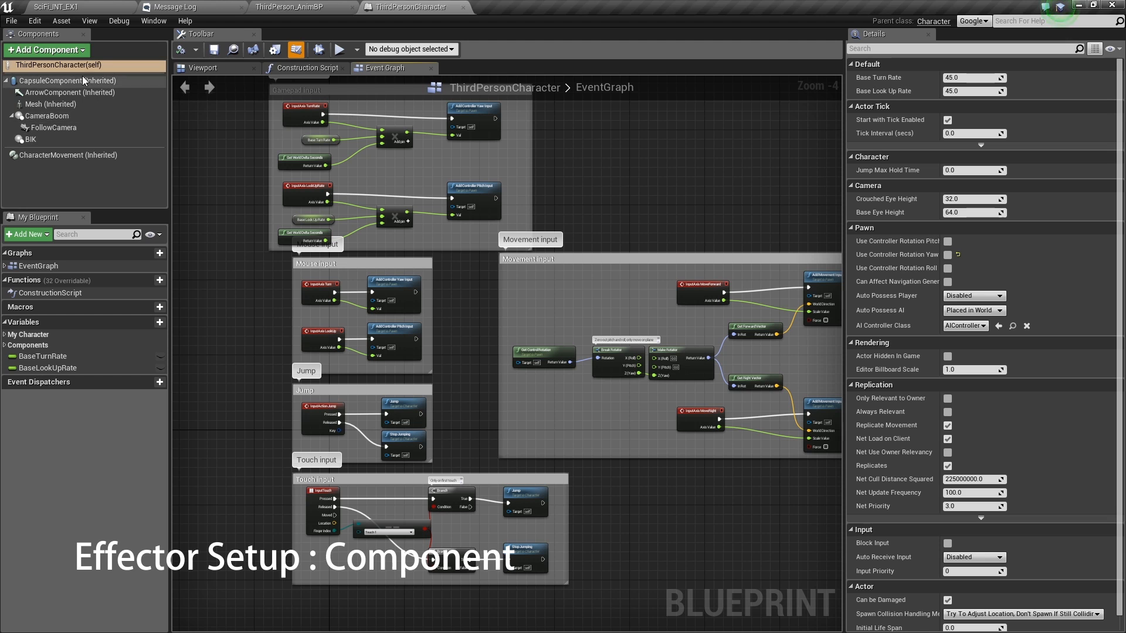
pyautogui.click(77, 52)
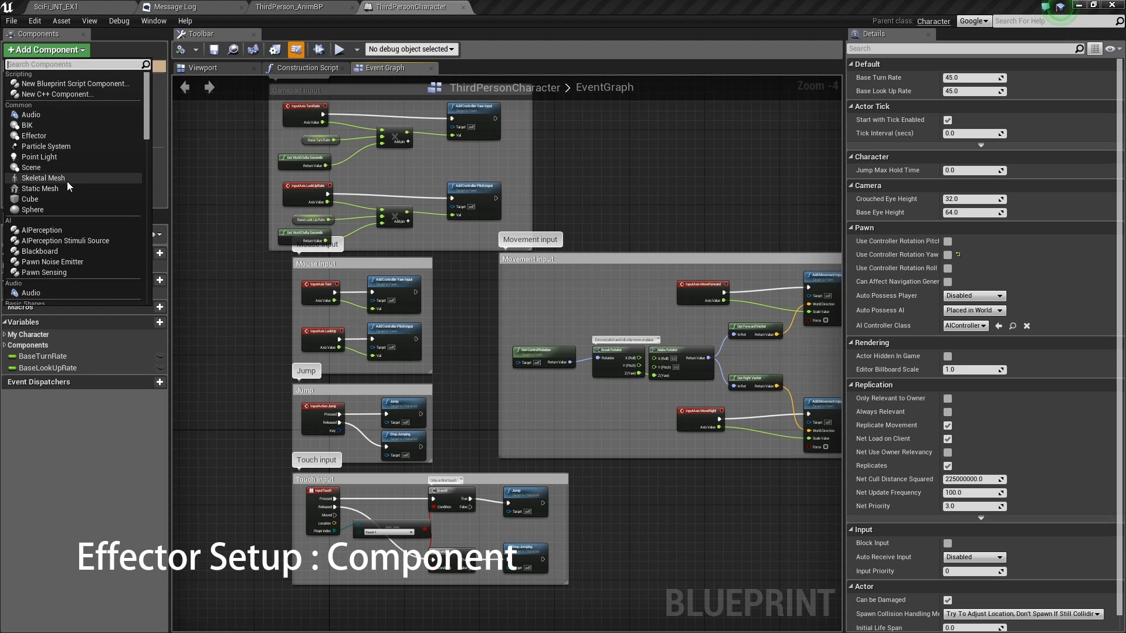
pyautogui.click(69, 135)
pyautogui.click(41, 180)
pyautogui.click(40, 152)
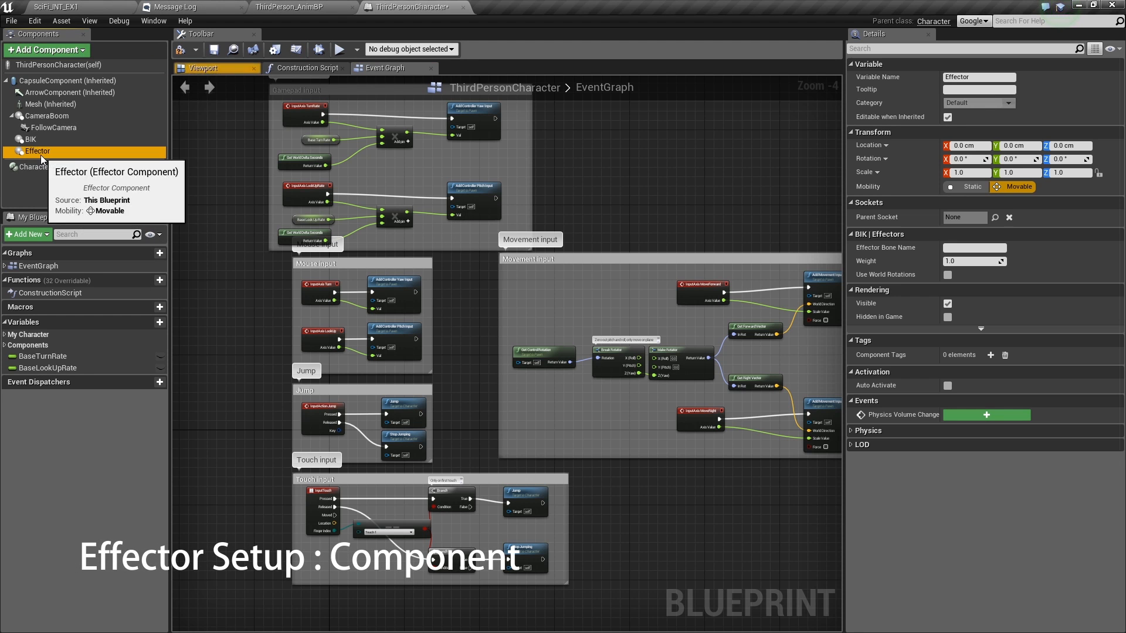
# Set the Effector component's Effector Bone Name to hand_l, show the character in the blueprint viewport, and compile the blueprint
pyautogui.click(954, 248)
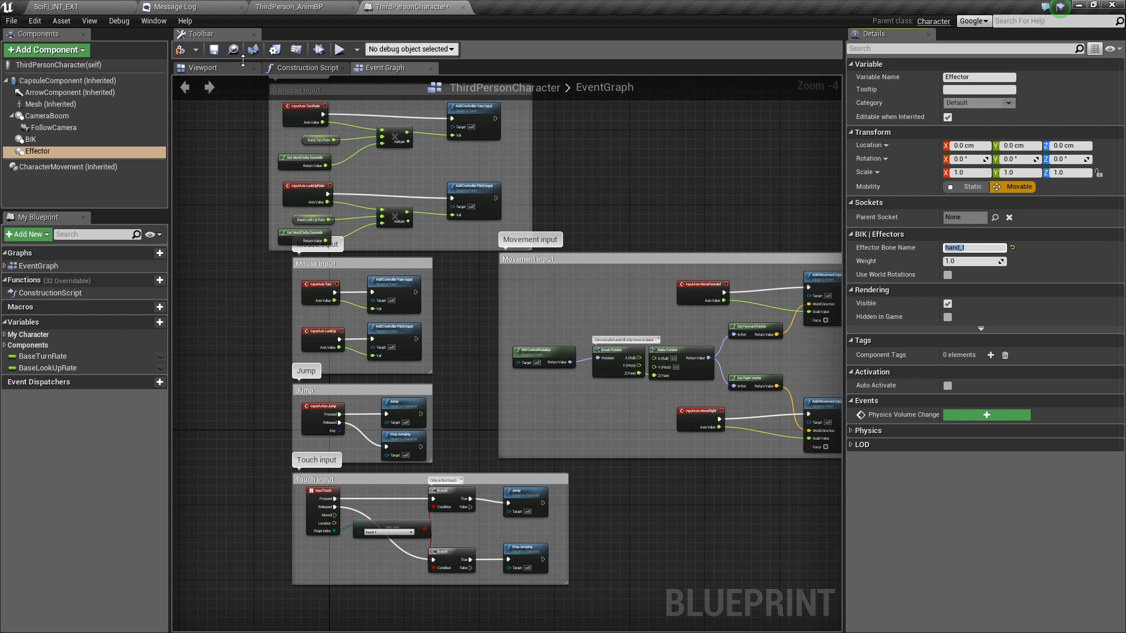
pyautogui.click(196, 68)
pyautogui.click(178, 54)
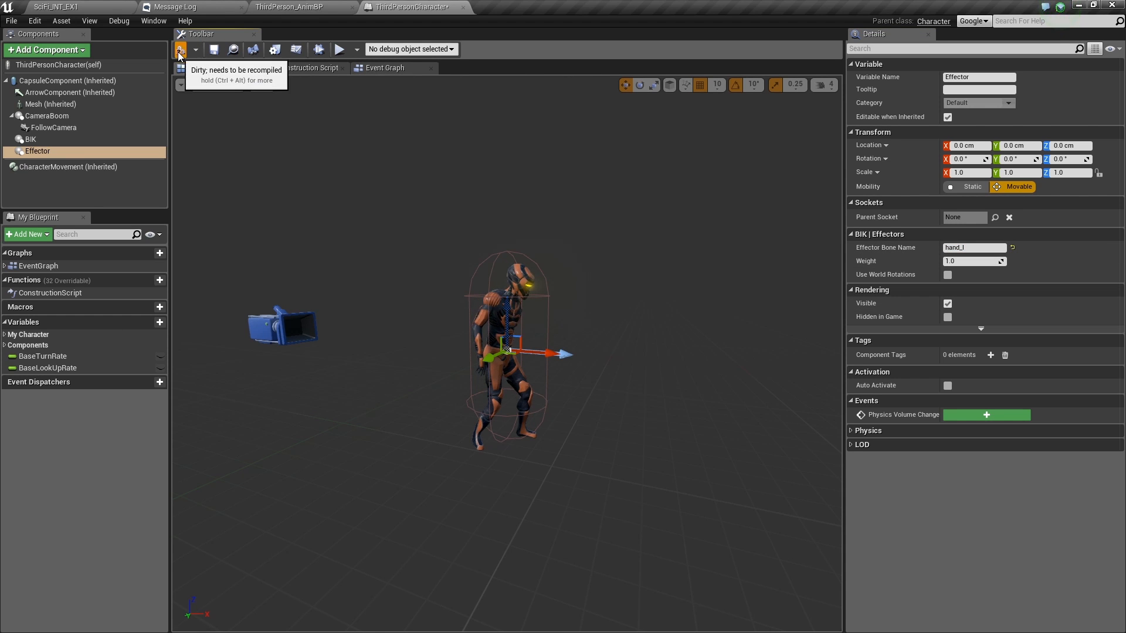
# Move the Effector component in front of the character to X 50 cm, Z 30 cm, and compile and save the ThirdPersonCharacter blueprint
pyautogui.keyDown('alt'); pyautogui.moveTo(503, 262); pyautogui.dragTo(452, 264); pyautogui.keyUp('alt')
pyautogui.scroll(3, 516, 369)
pyautogui.keyDown('alt'); pyautogui.moveTo(516, 369); pyautogui.dragTo(538, 354); pyautogui.keyUp('alt')
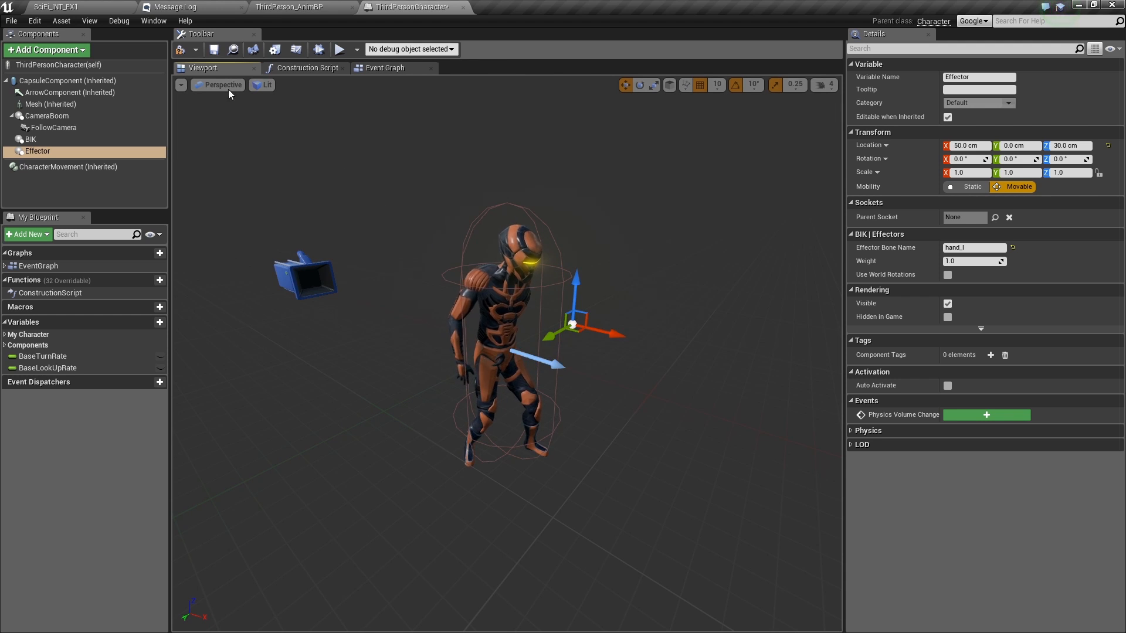
pyautogui.scroll(4, 590, 270)
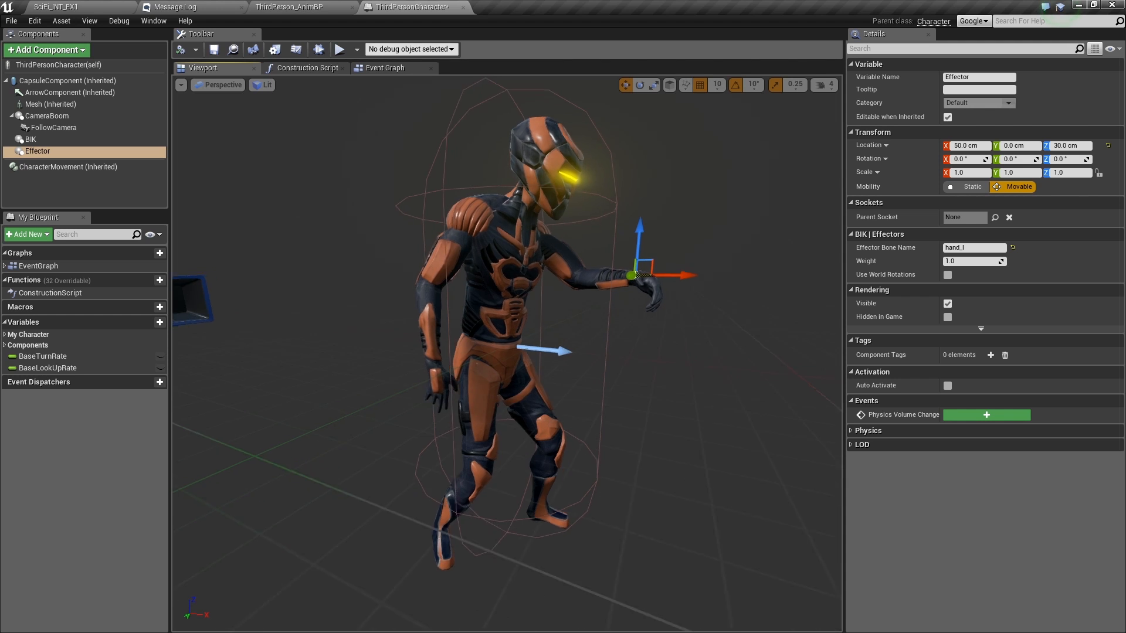
pyautogui.keyDown('alt'); pyautogui.moveTo(590, 271); pyautogui.dragTo(599, 305); pyautogui.keyUp('alt')
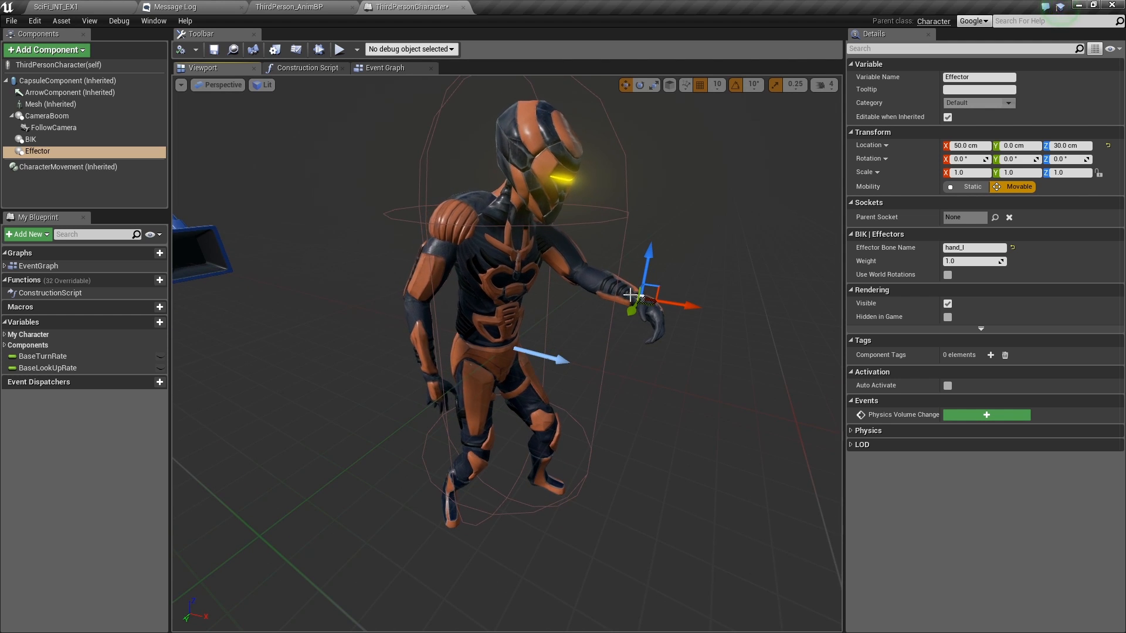
pyautogui.click(214, 50)
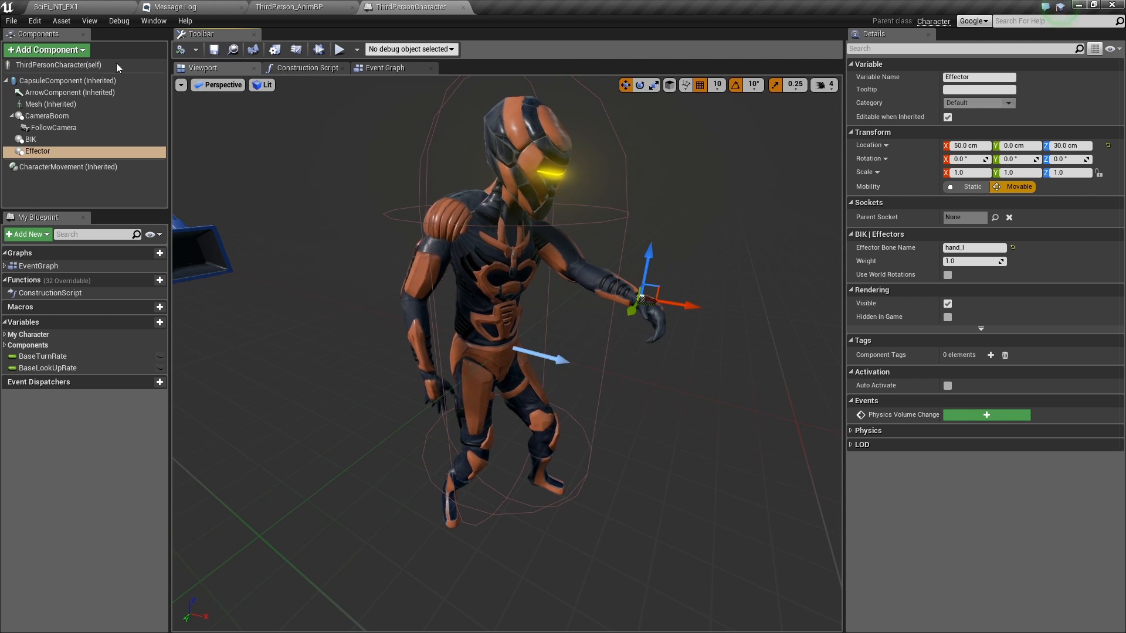
# Play the SciFi_INT_EX1 level and run the character around to check how its left hand follows the effector
pyautogui.click(114, 7)
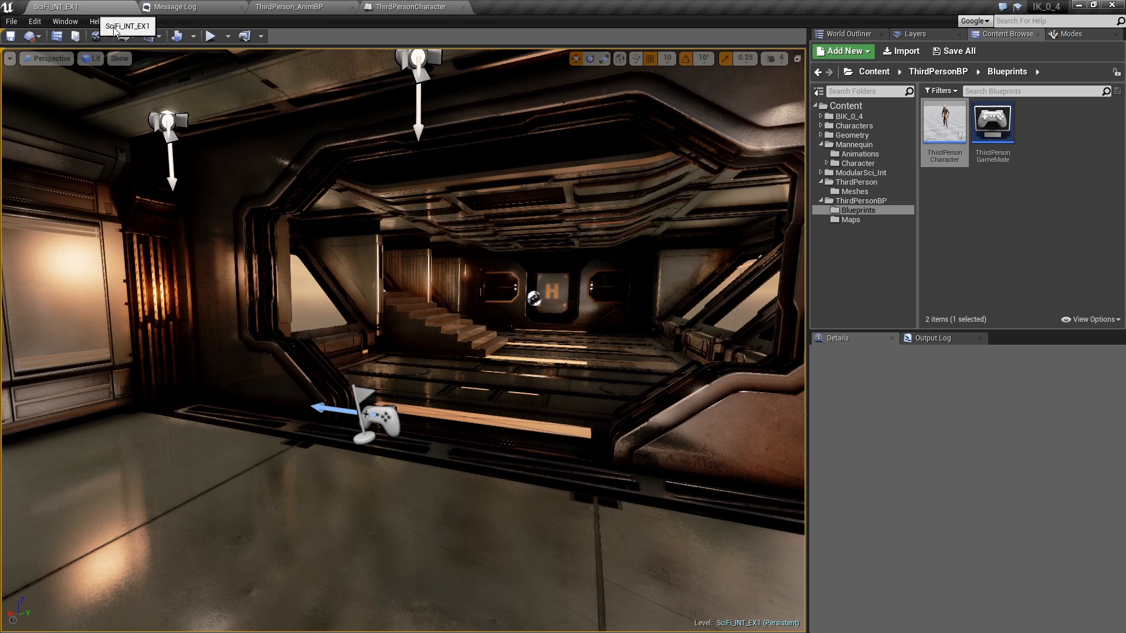
pyautogui.click(211, 36)
pyautogui.press('w')
pyautogui.press('w')
pyautogui.press('w')
pyautogui.press('w')
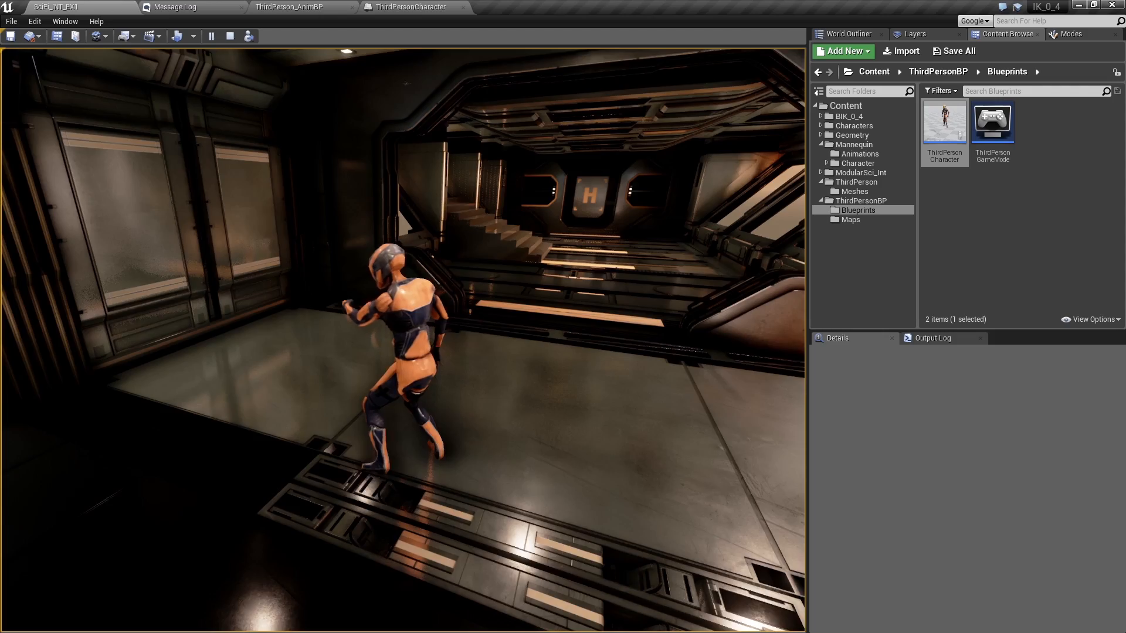
pyautogui.press('w')
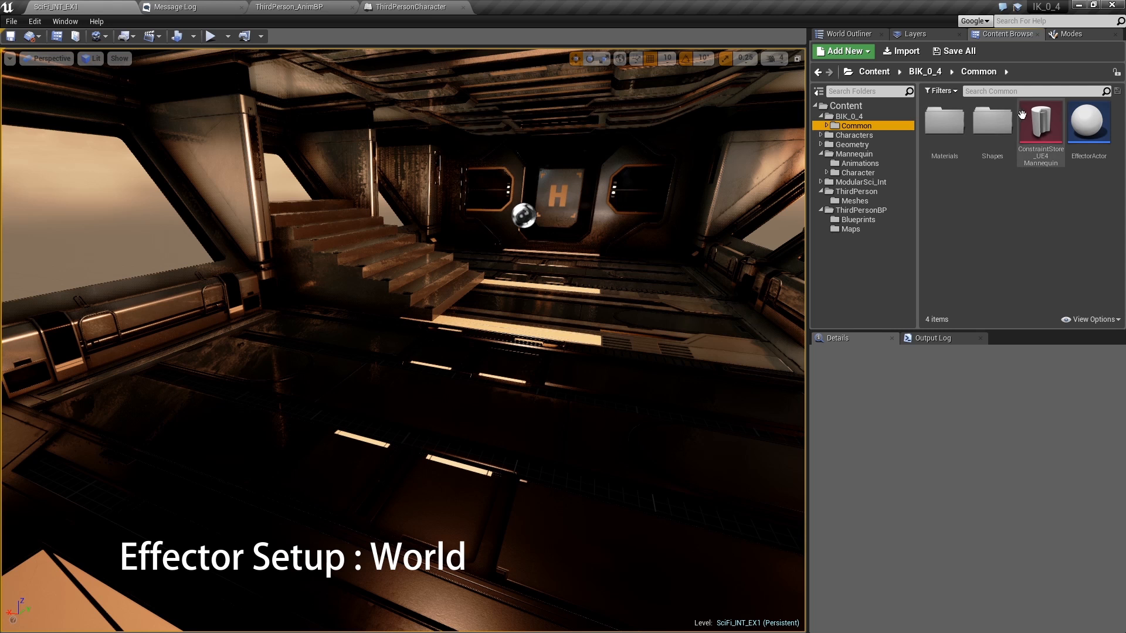
# Open the EffectorActor blueprint from BIK_0_4/Common to view its components, and close it
pyautogui.doubleClick(1083, 151)
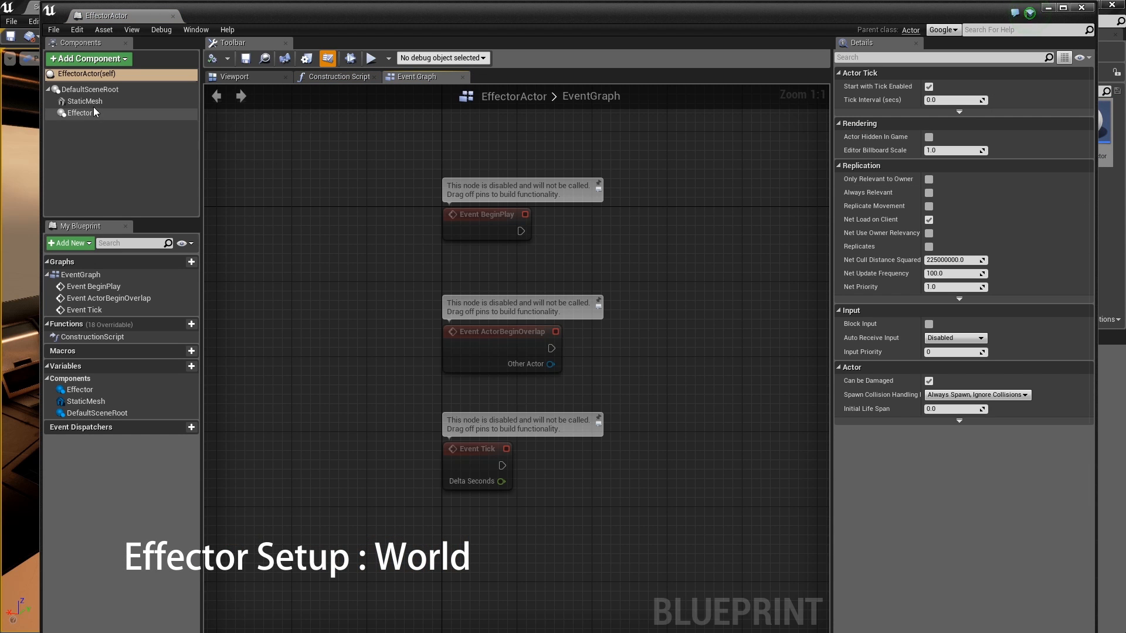
pyautogui.click(173, 17)
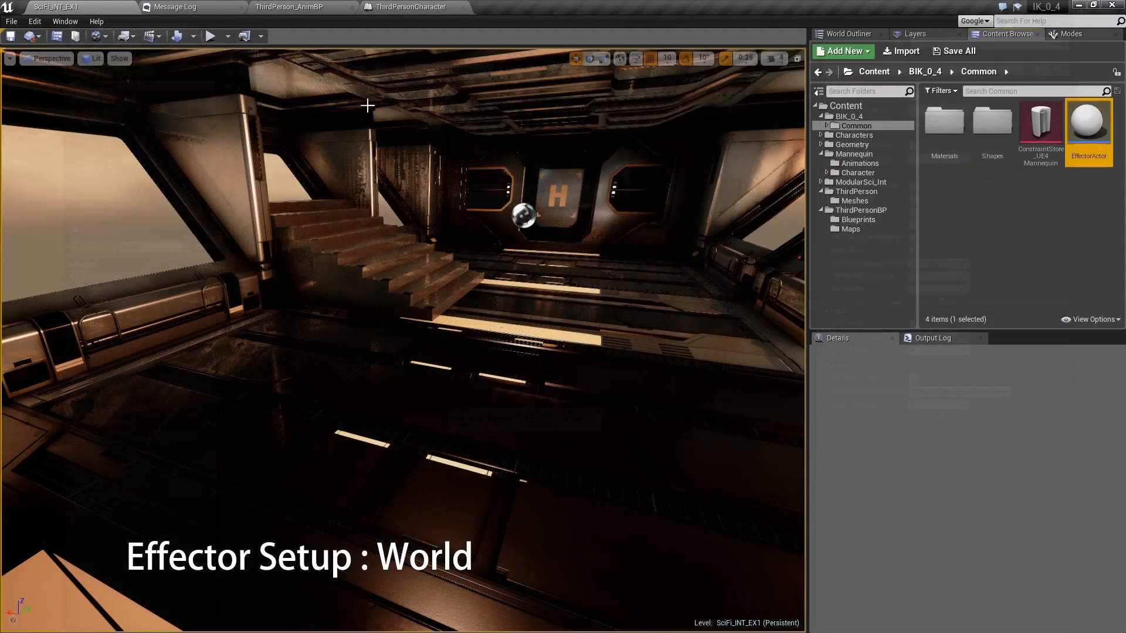
# Create a blueprint class with parent Actor in BIK_0_4/Common, name it Actor, and open it
pyautogui.rightClick(1015, 196)
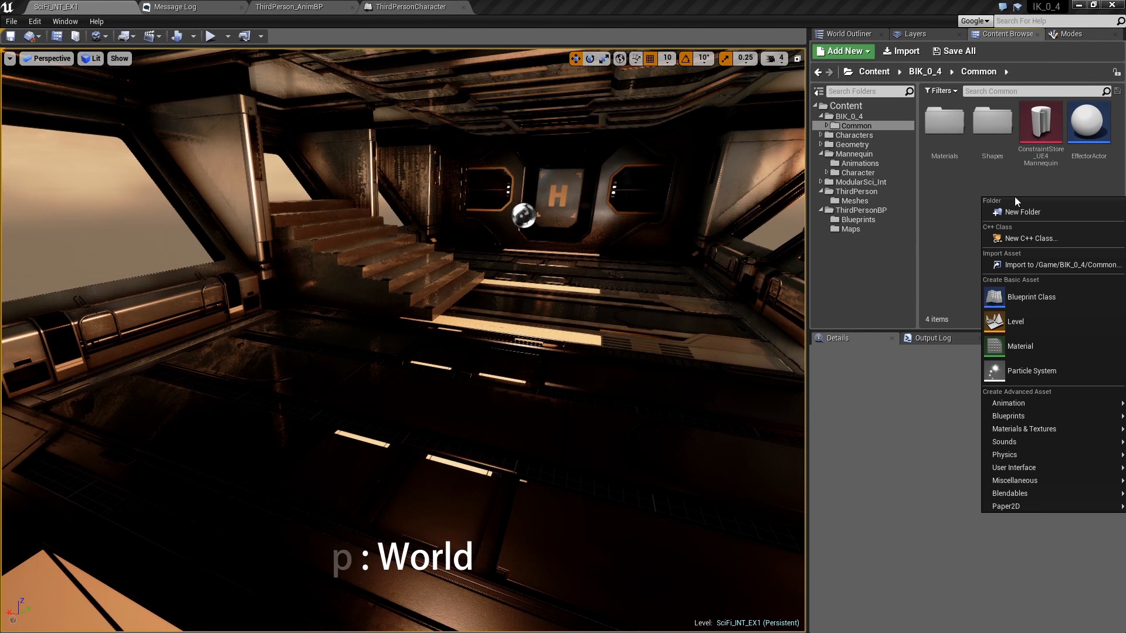
pyautogui.click(1027, 296)
pyautogui.click(492, 254)
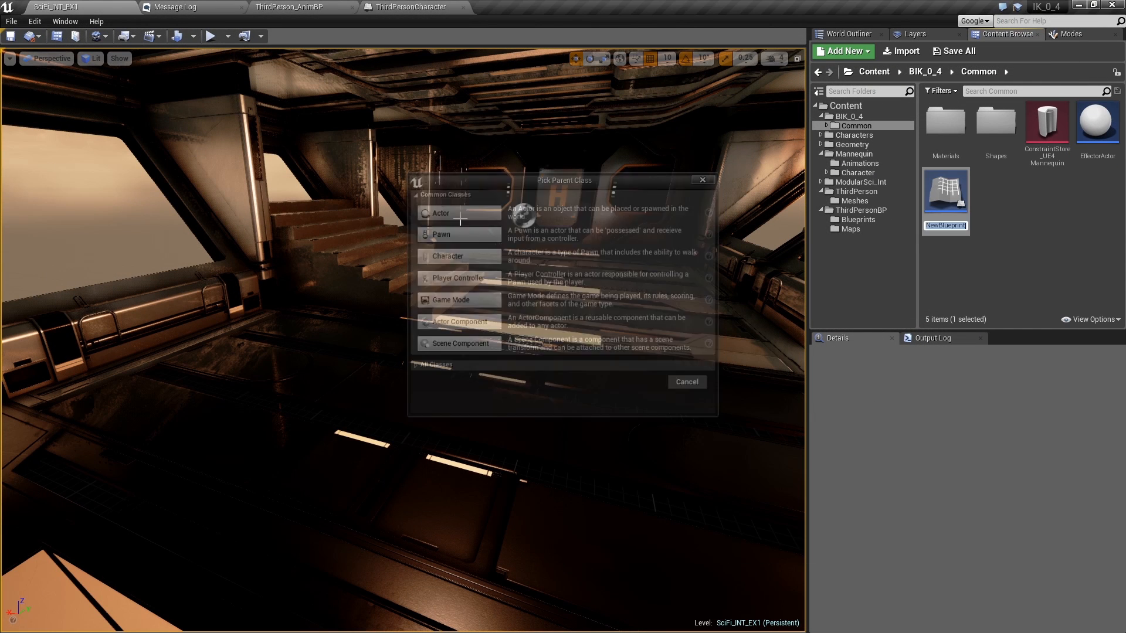
pyautogui.write('Actor')
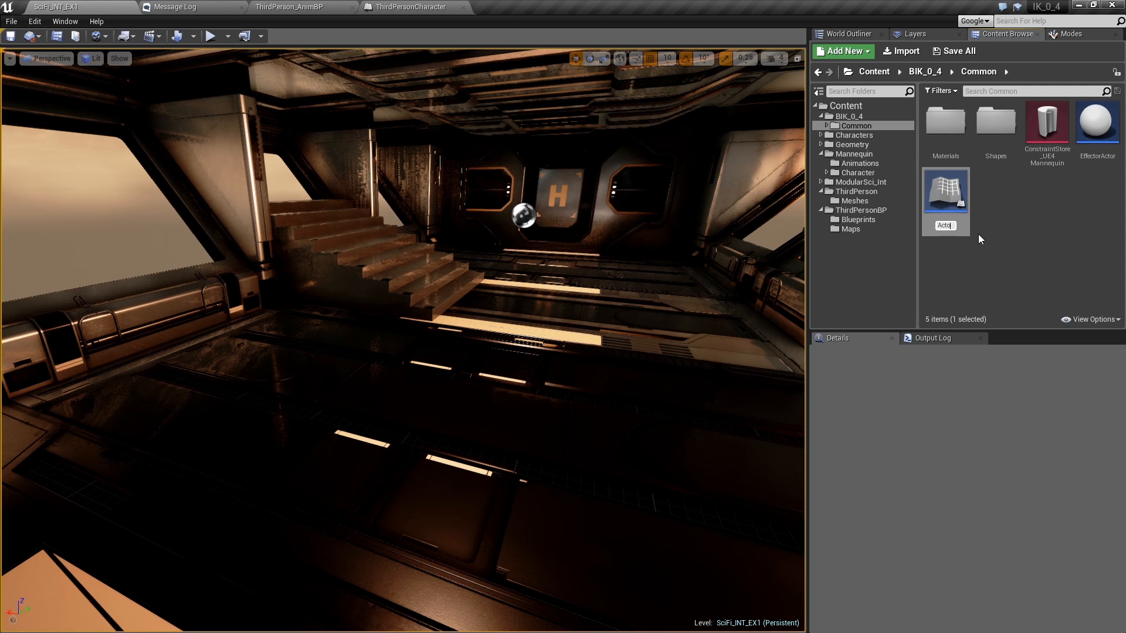
pyautogui.press('Return')
pyautogui.doubleClick(1047, 130)
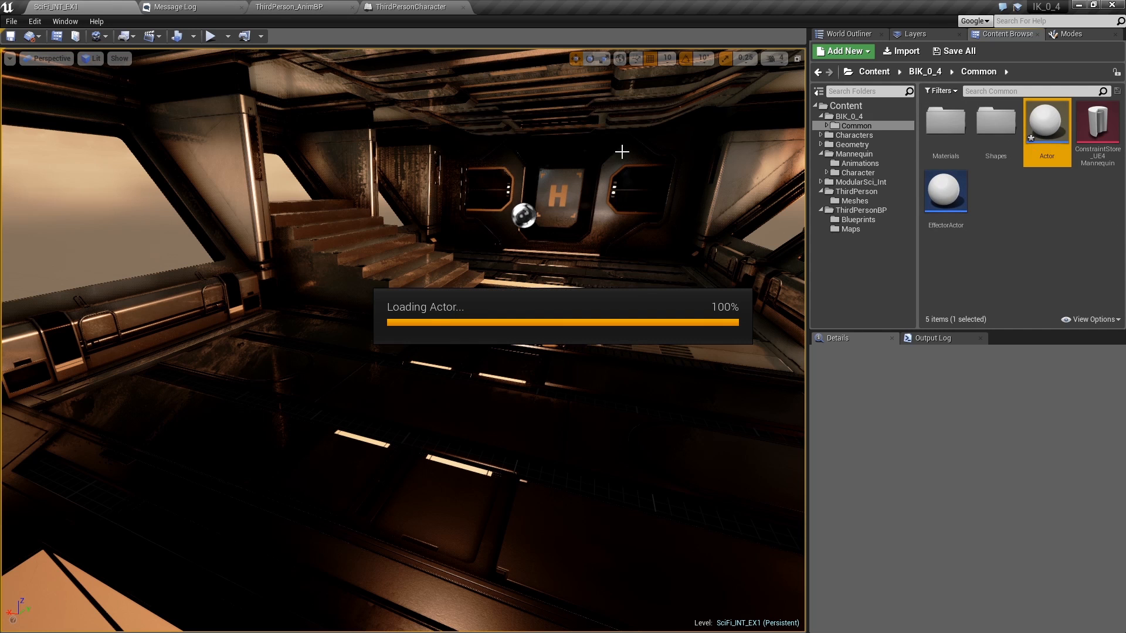
# Add a Skeletal Mesh component to the Actor blueprint and assign the Bot_Low_00 mesh to it
pyautogui.click(78, 59)
pyautogui.write('skele')
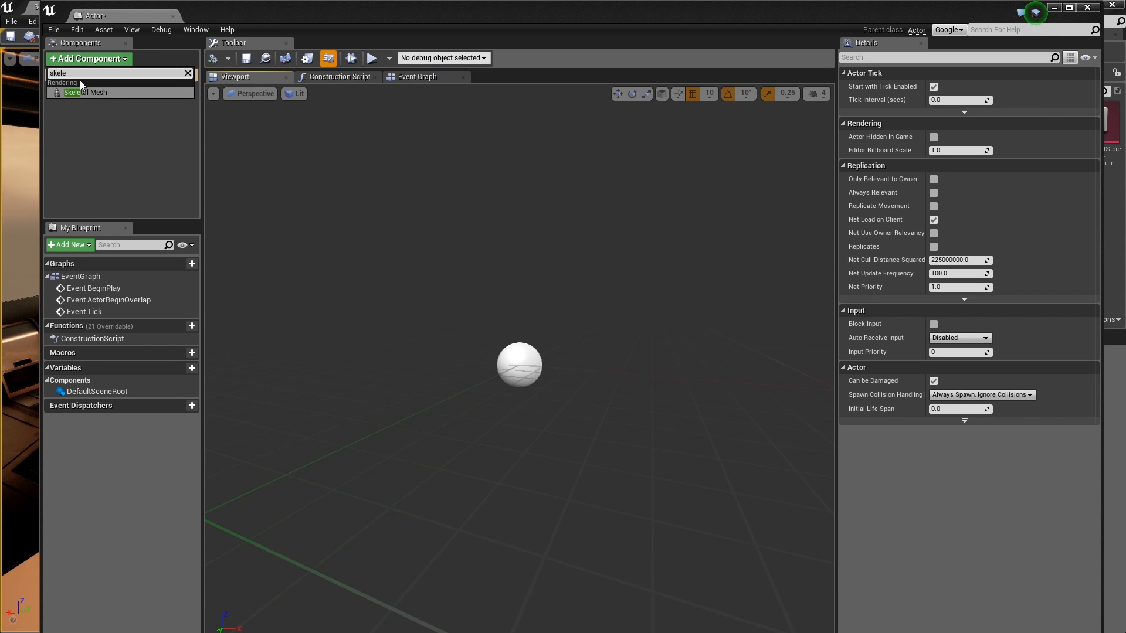
pyautogui.click(85, 92)
pyautogui.click(112, 124)
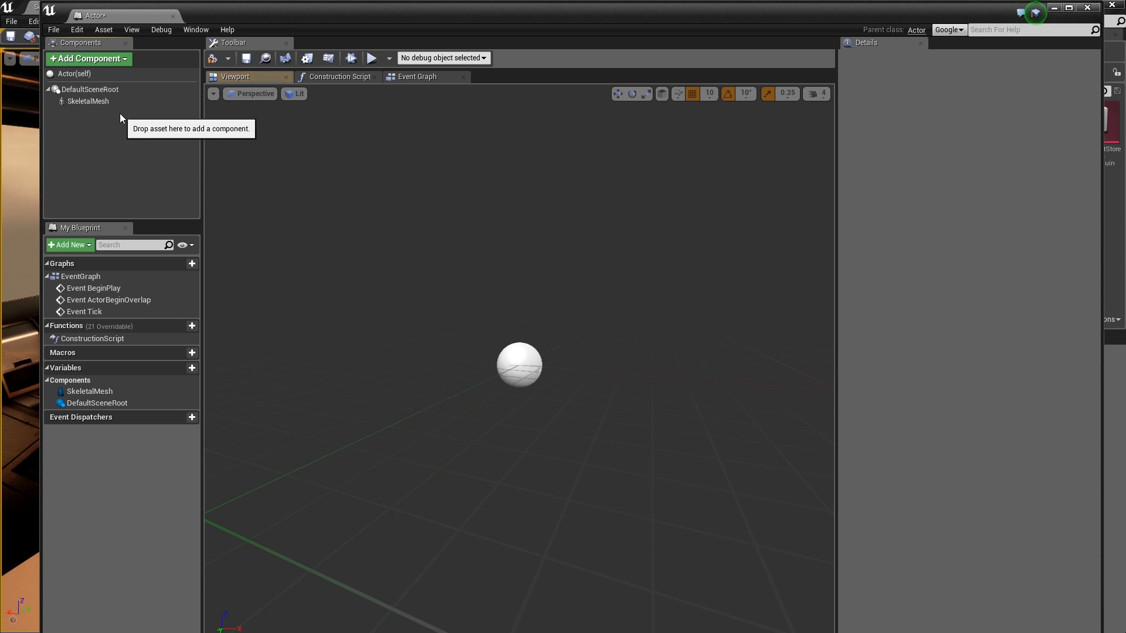
pyautogui.click(117, 100)
pyautogui.click(1003, 305)
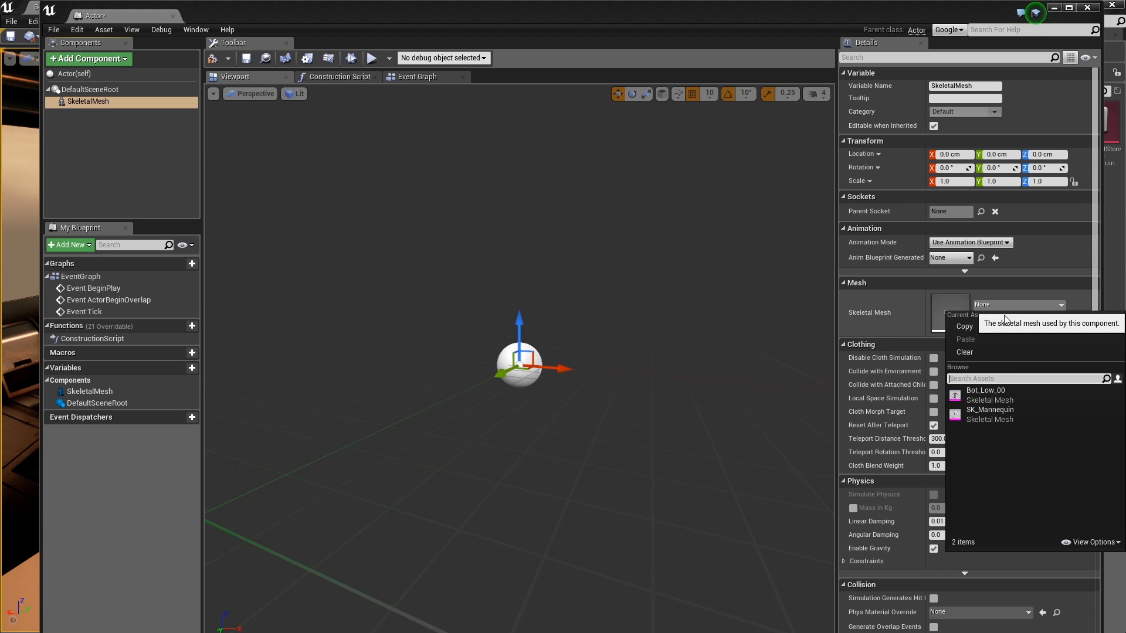
pyautogui.click(983, 394)
pyautogui.scroll(-5, 644, 272)
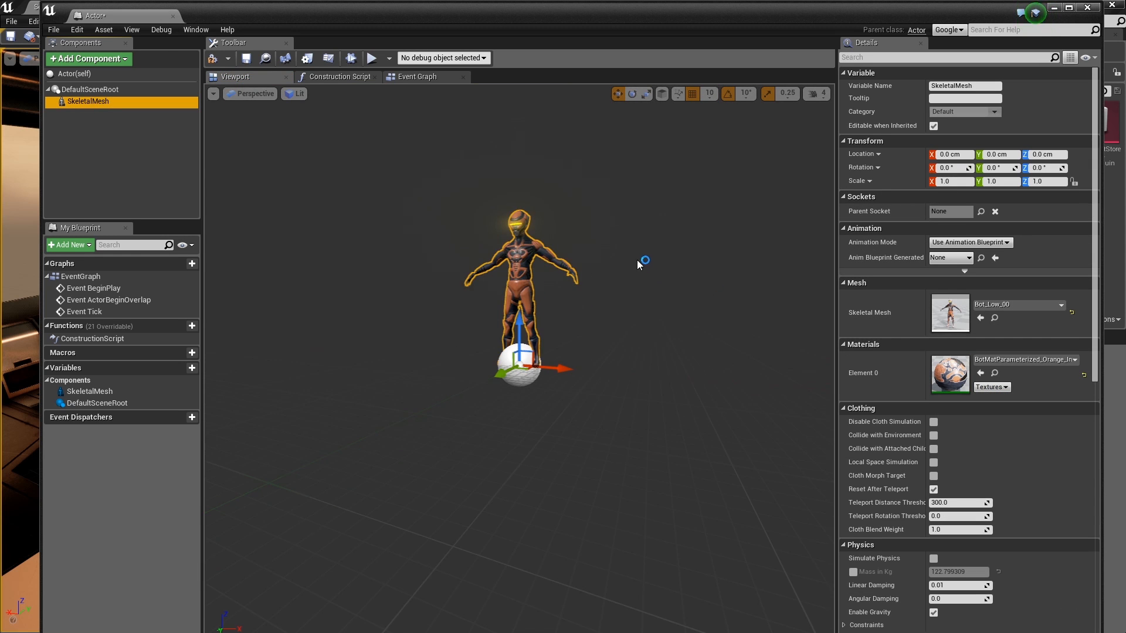
pyautogui.scroll(2, 643, 273)
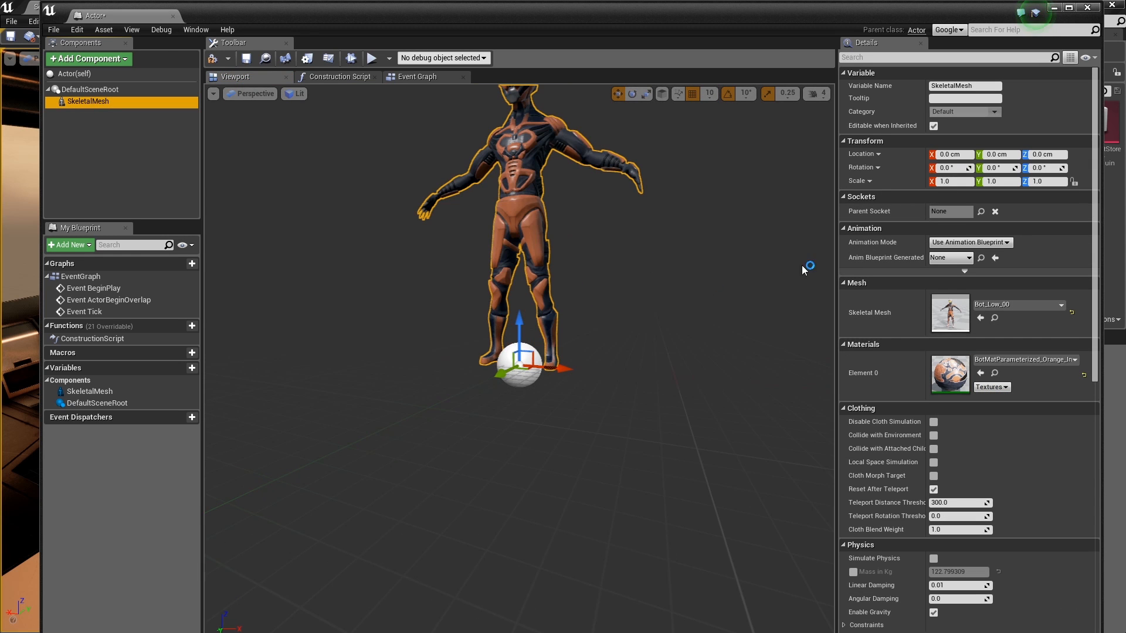
# Set the SkeletalMesh component's animation blueprint to ThirdPerson_AnimBP and save the Actor blueprint
pyautogui.click(954, 260)
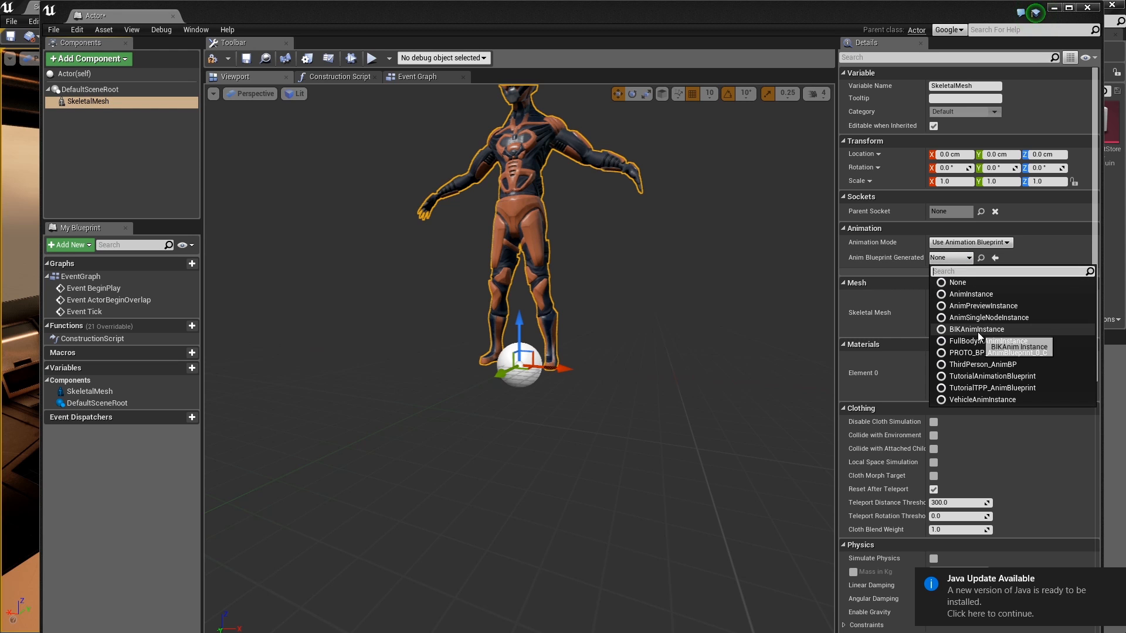
pyautogui.click(1022, 365)
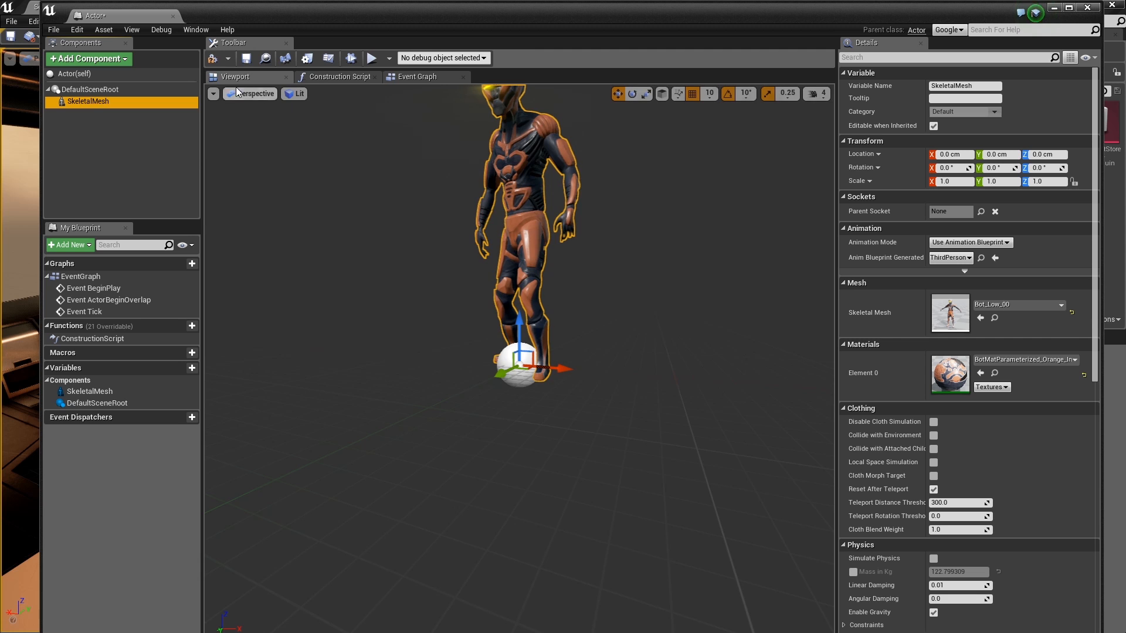
pyautogui.click(244, 59)
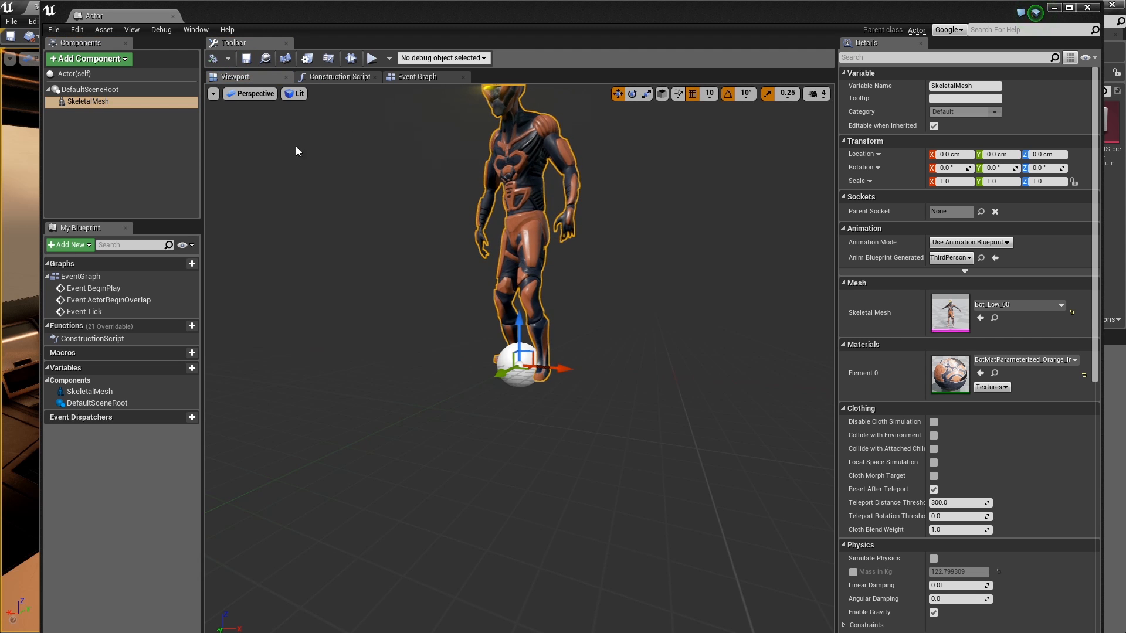
# Add a BIK component to the Actor blueprint, save it, and close its editor
pyautogui.click(116, 62)
pyautogui.click(115, 62)
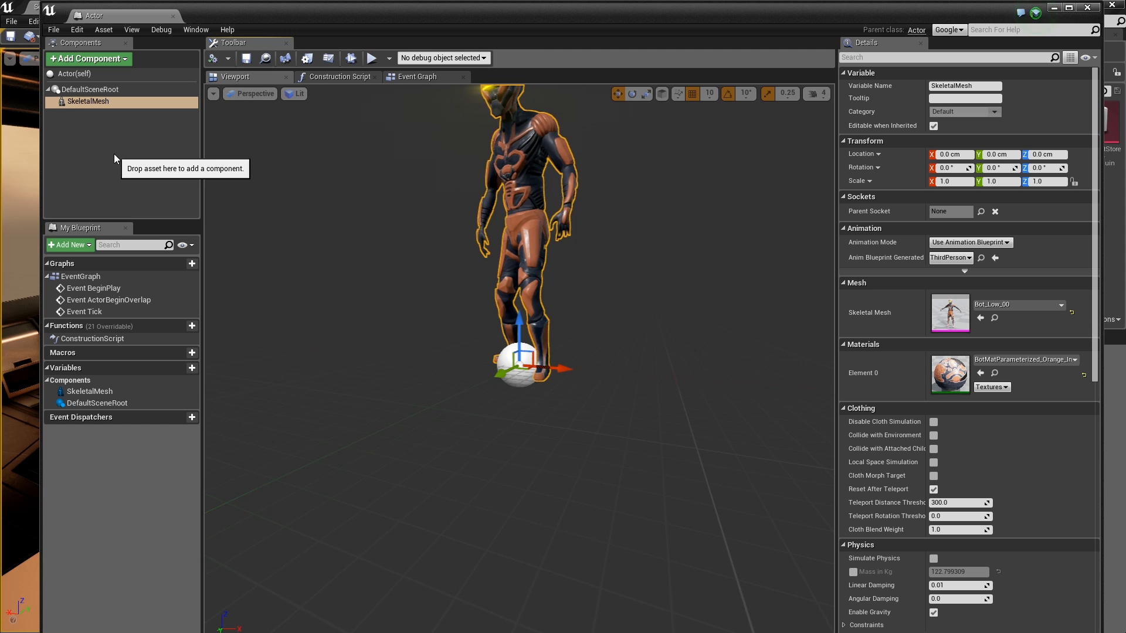
pyautogui.click(106, 66)
pyautogui.click(69, 134)
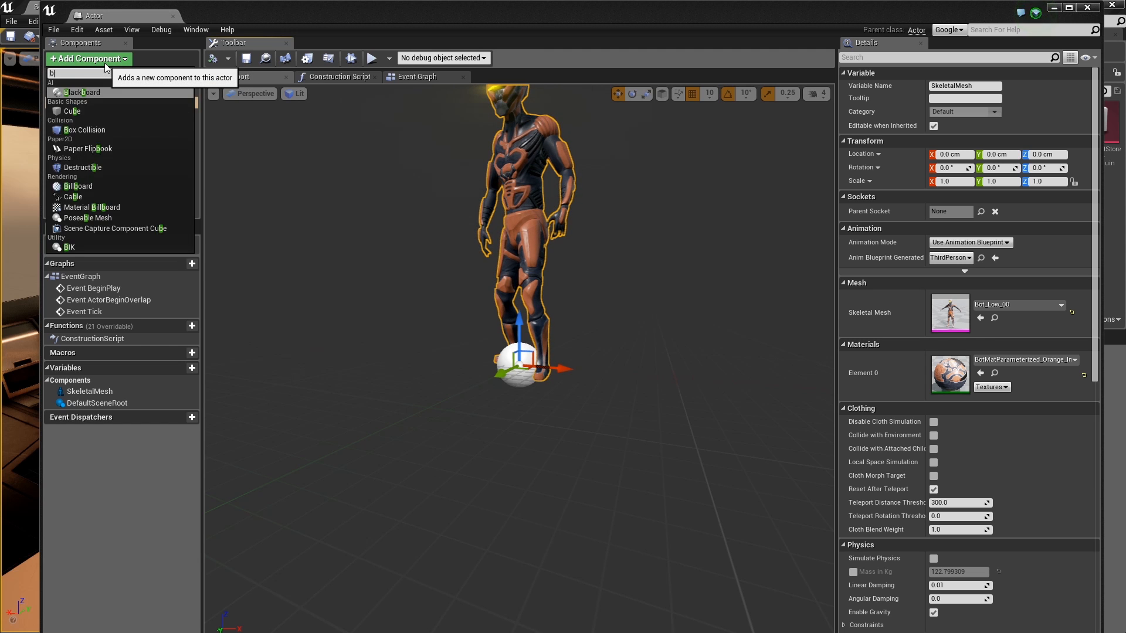
pyautogui.click(185, 68)
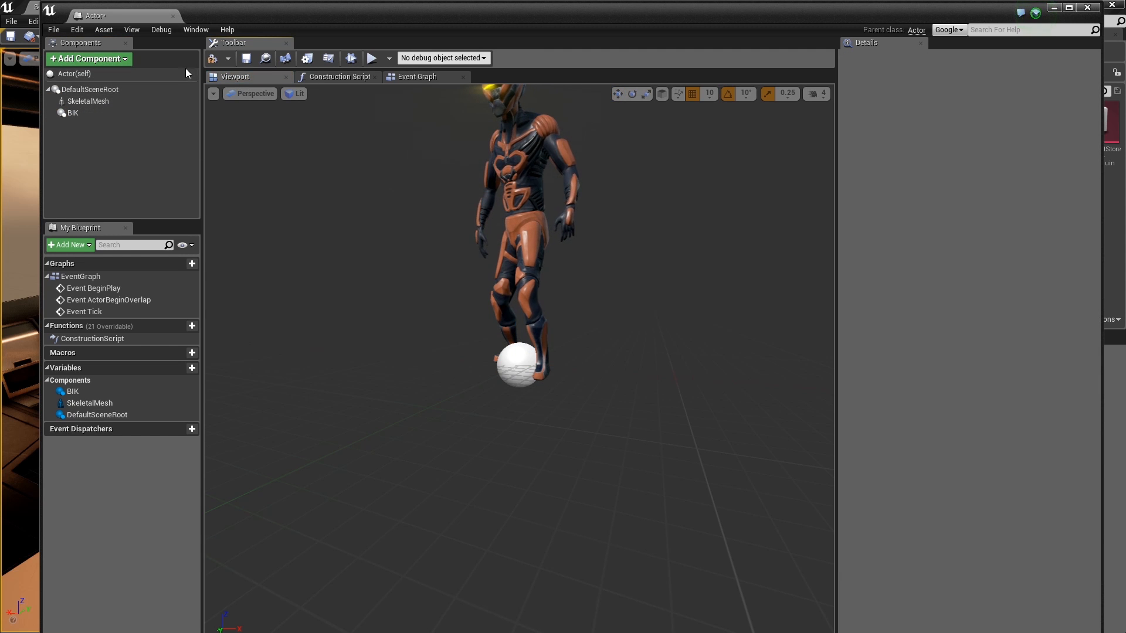
pyautogui.click(110, 112)
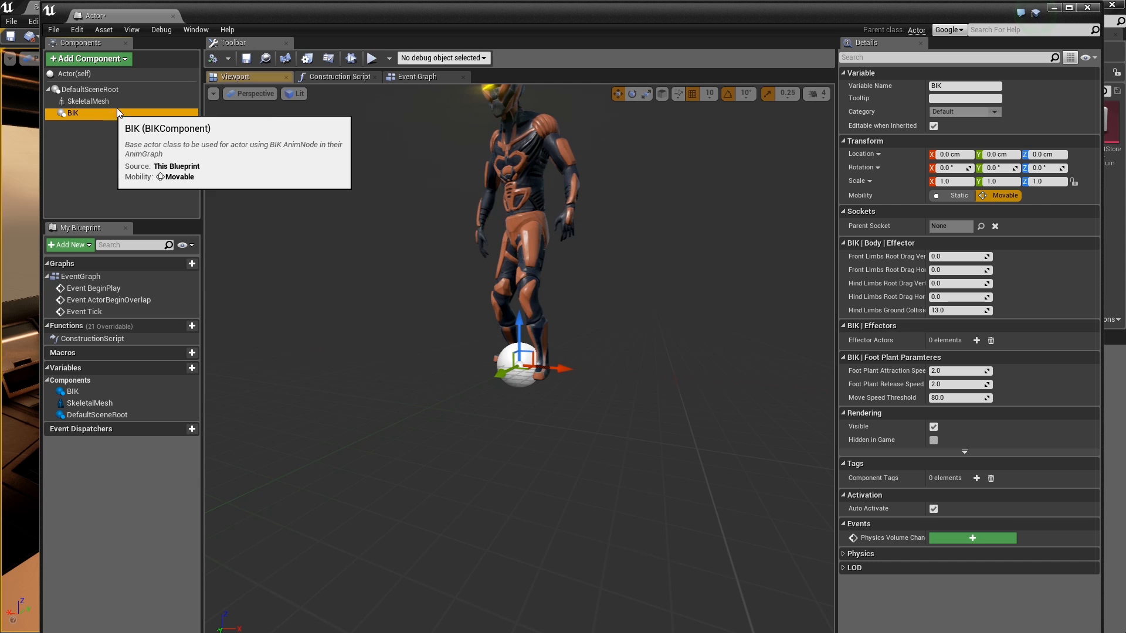
pyautogui.click(245, 59)
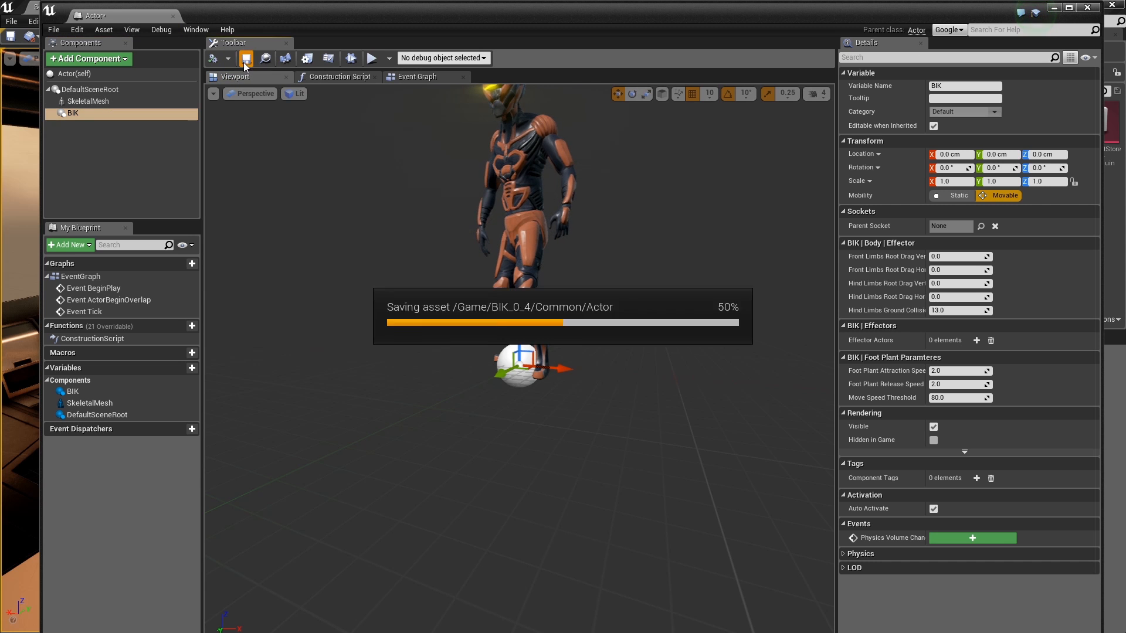
pyautogui.click(173, 17)
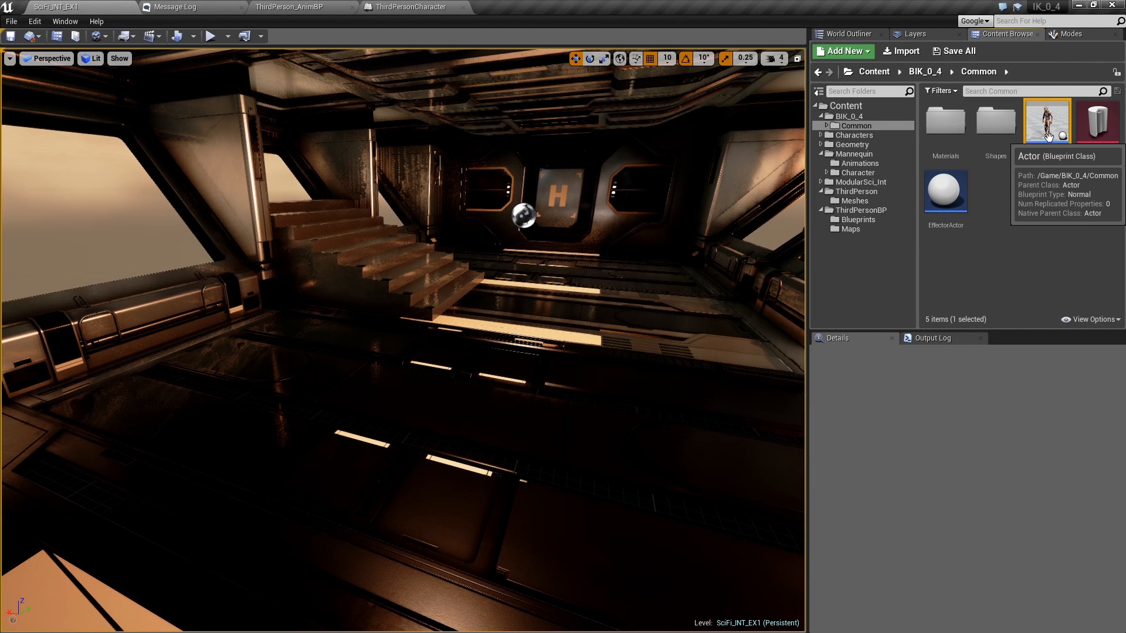
# Place the Actor blueprint on the room floor near the stairs and an EffectorActor beside it at about X 2300, Y -3990, Z 80 cm
pyautogui.moveTo(1049, 130); pyautogui.dragTo(472, 408)
pyautogui.scroll(-2, 864, 389)
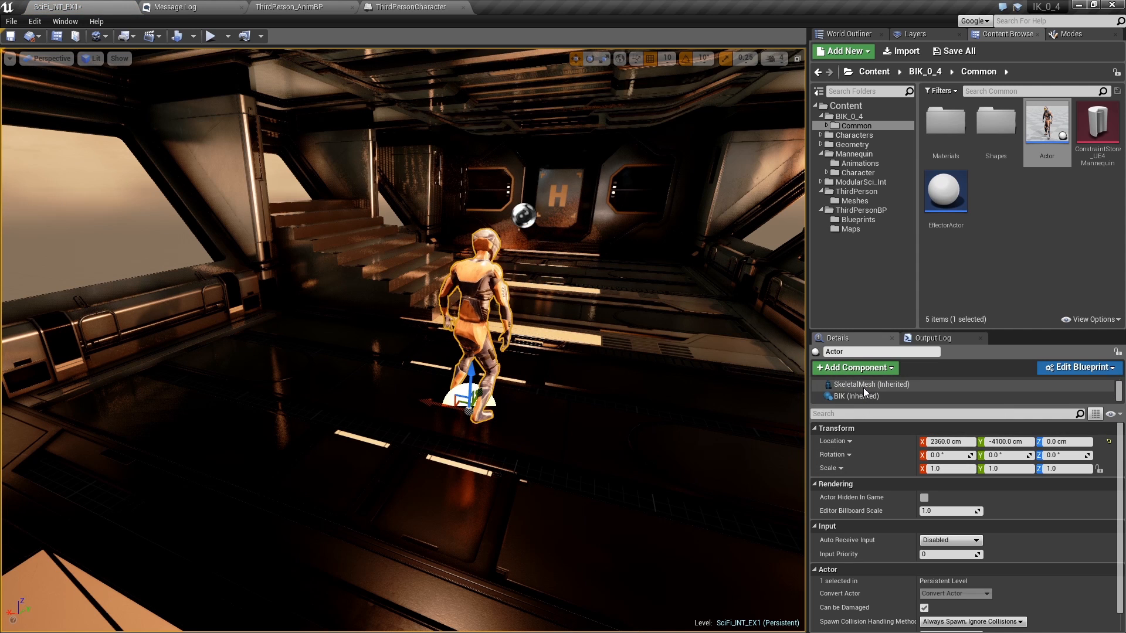
pyautogui.moveTo(963, 207); pyautogui.dragTo(551, 299)
pyautogui.press('f')
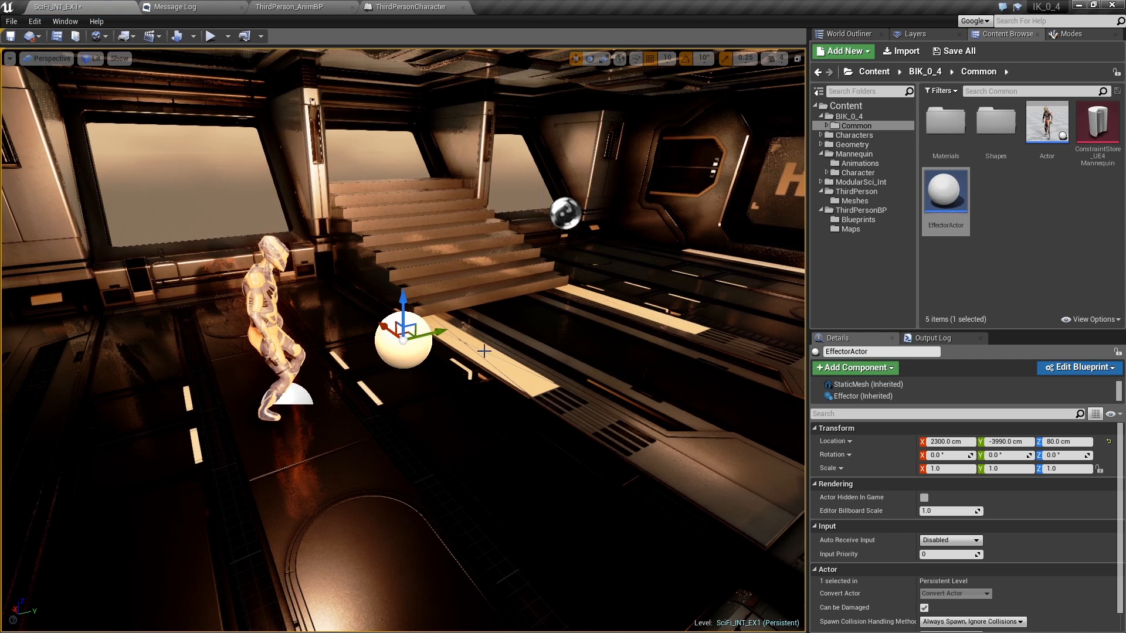
pyautogui.scroll(-1, 901, 500)
pyautogui.scroll(1, 874, 466)
# Examine the Effector Bone Name of the placed EffectorActor's Effector component and compare the sphere's position with the character
pyautogui.click(861, 396)
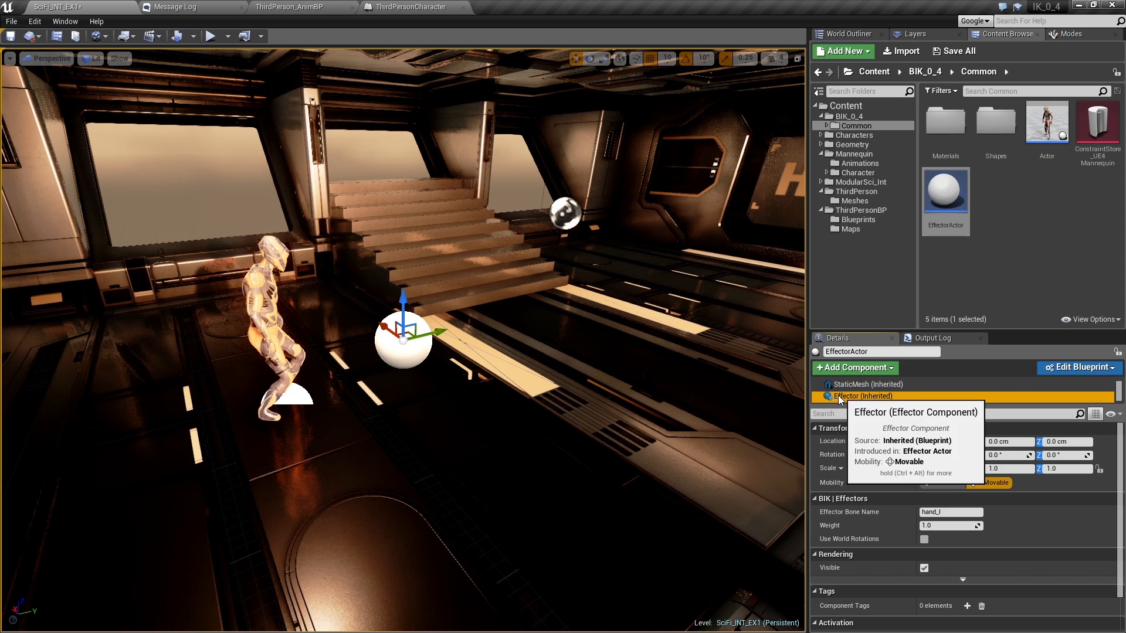
pyautogui.scroll(2, 858, 399)
pyautogui.scroll(-2, 857, 397)
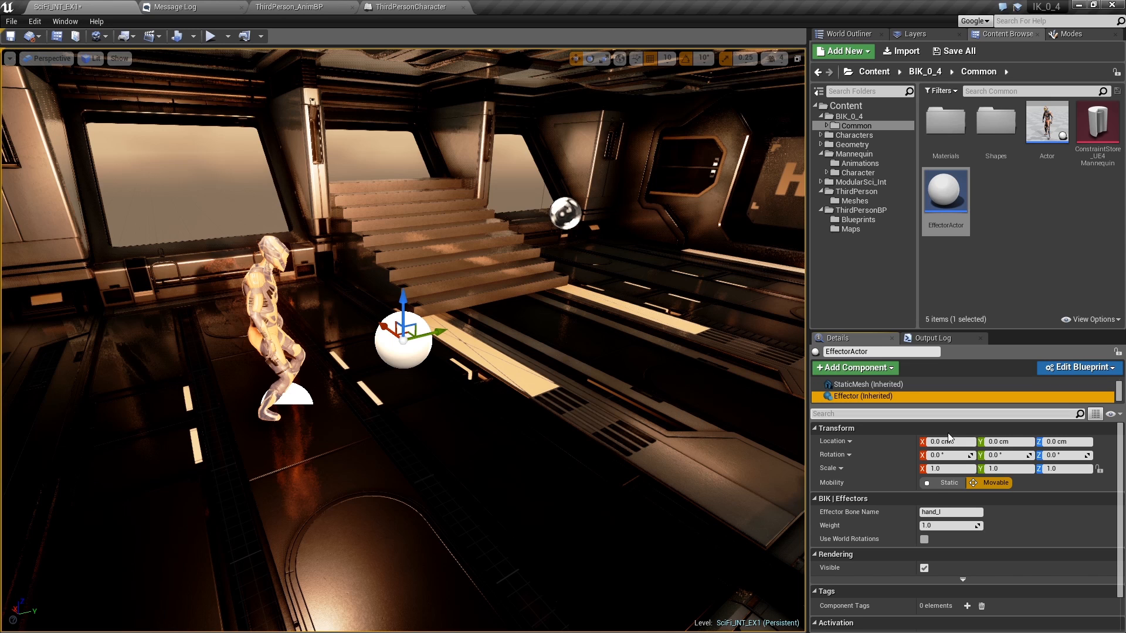
pyautogui.click(944, 512)
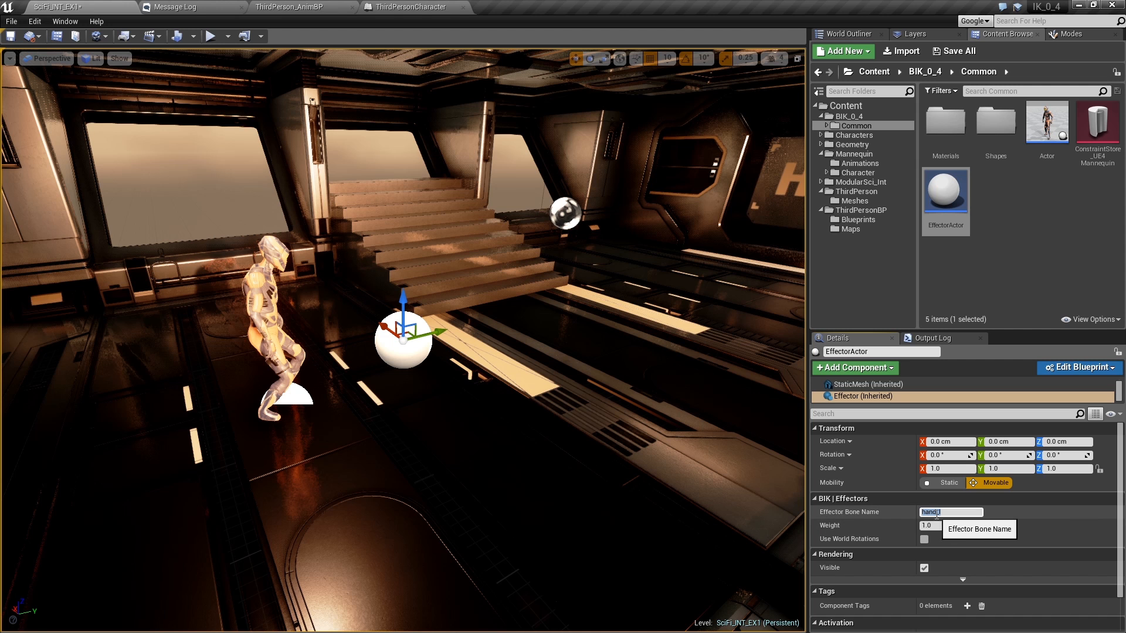
pyautogui.keyDown('alt'); pyautogui.moveTo(419, 341); pyautogui.dragTo(403, 338); pyautogui.keyUp('alt')
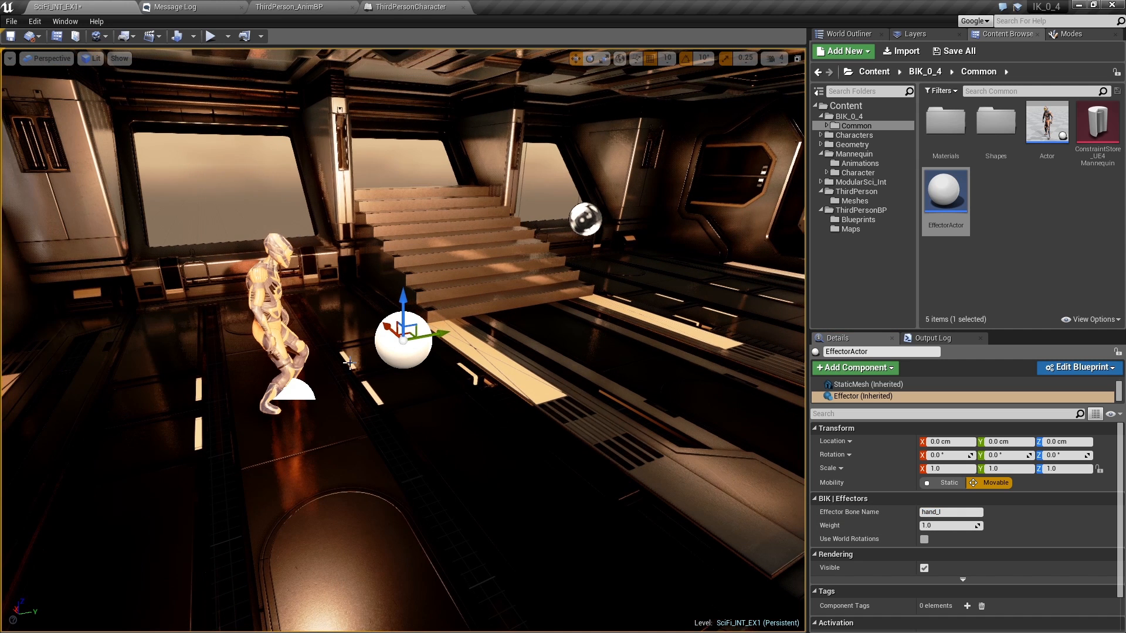
pyautogui.keyDown('alt'); pyautogui.moveTo(349, 364); pyautogui.dragTo(376, 332); pyautogui.keyUp('alt')
# Add one Effector Actors element to the placed Actor's BIK component and assign the EffectorActor sphere in the level to it
pyautogui.click(267, 308)
pyautogui.keyDown('alt'); pyautogui.moveTo(294, 328); pyautogui.dragTo(294, 329); pyautogui.keyUp('alt')
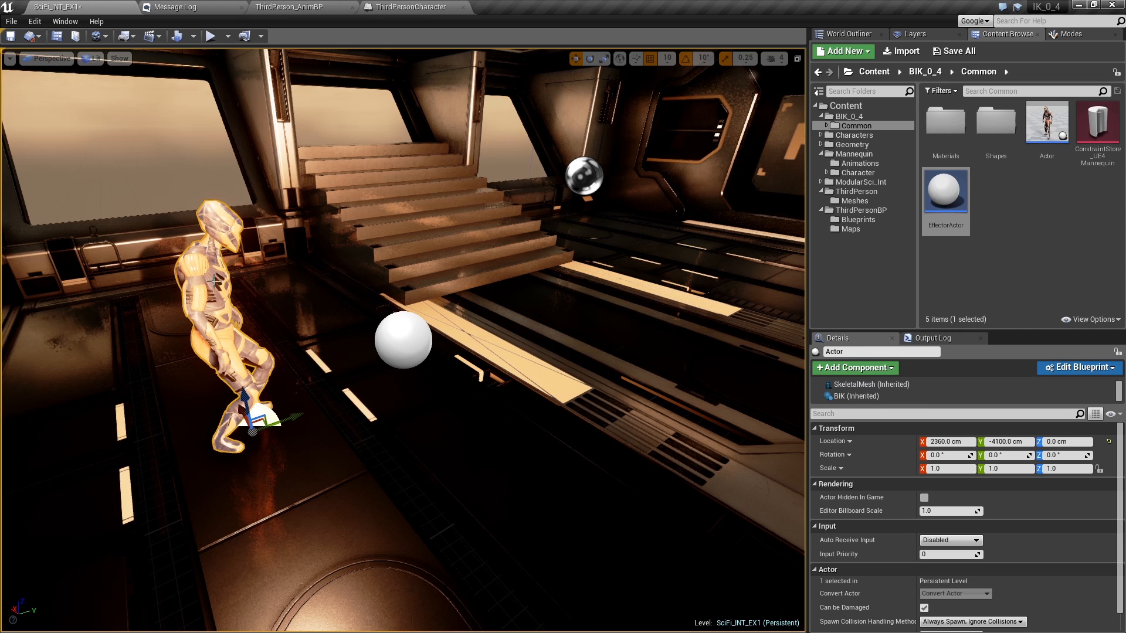
pyautogui.scroll(2, 865, 385)
pyautogui.scroll(-2, 864, 386)
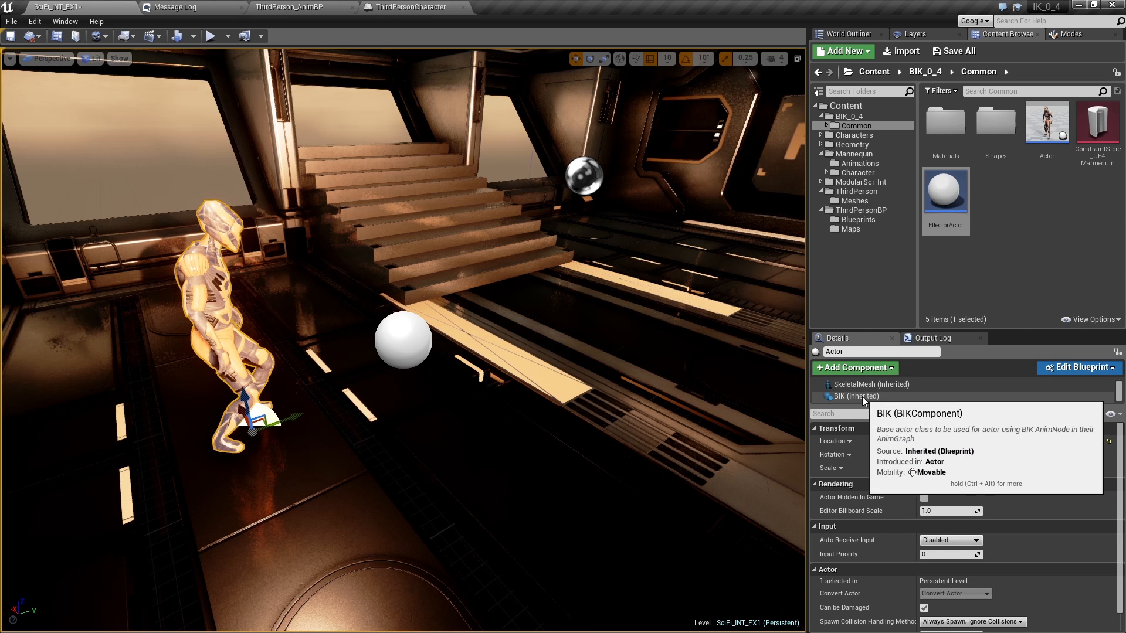
pyautogui.click(863, 394)
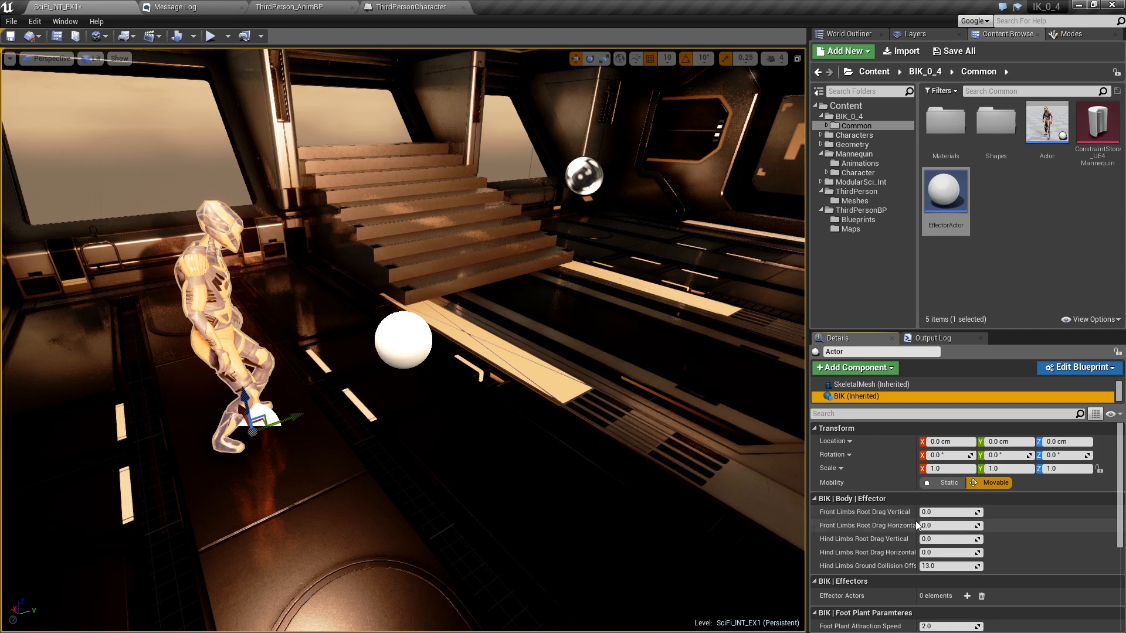
pyautogui.scroll(-2, 914, 522)
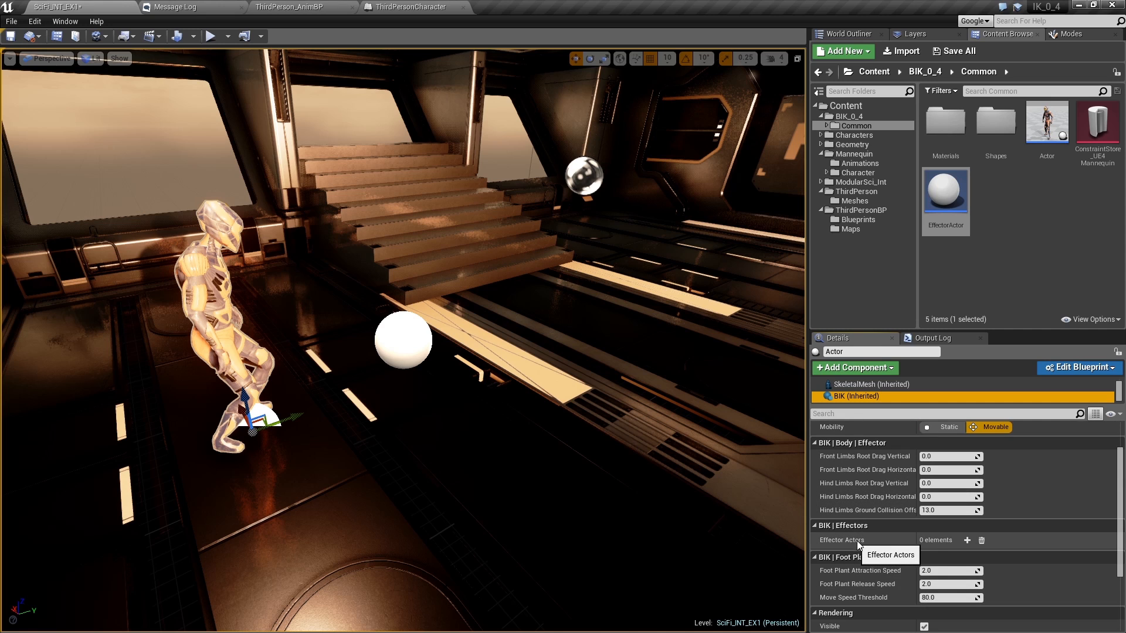
pyautogui.click(966, 540)
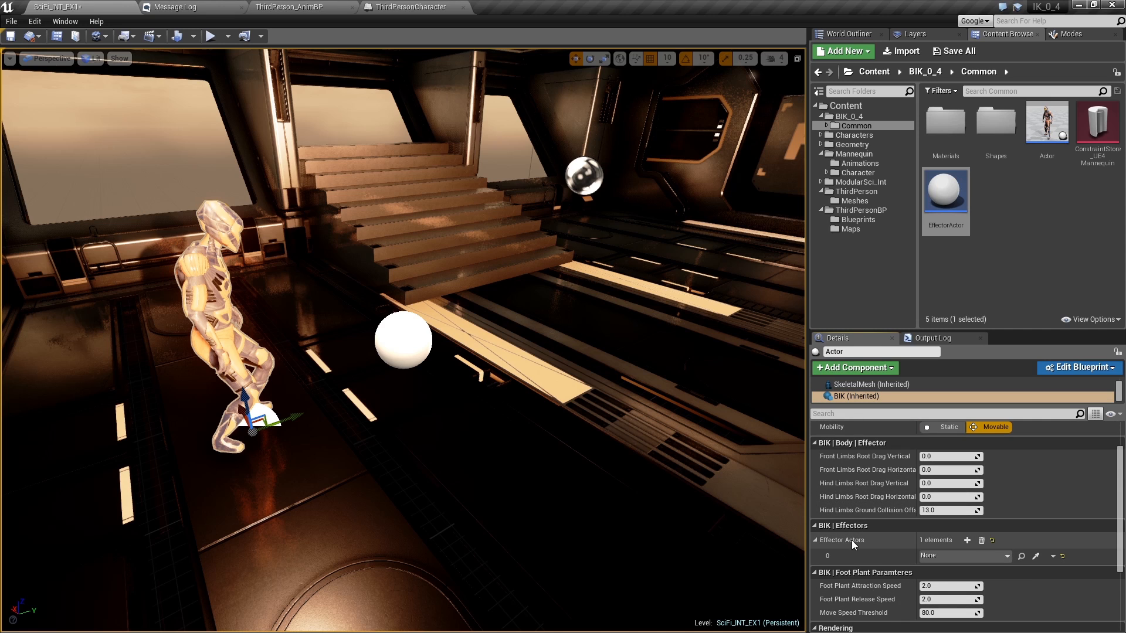
pyautogui.click(1035, 556)
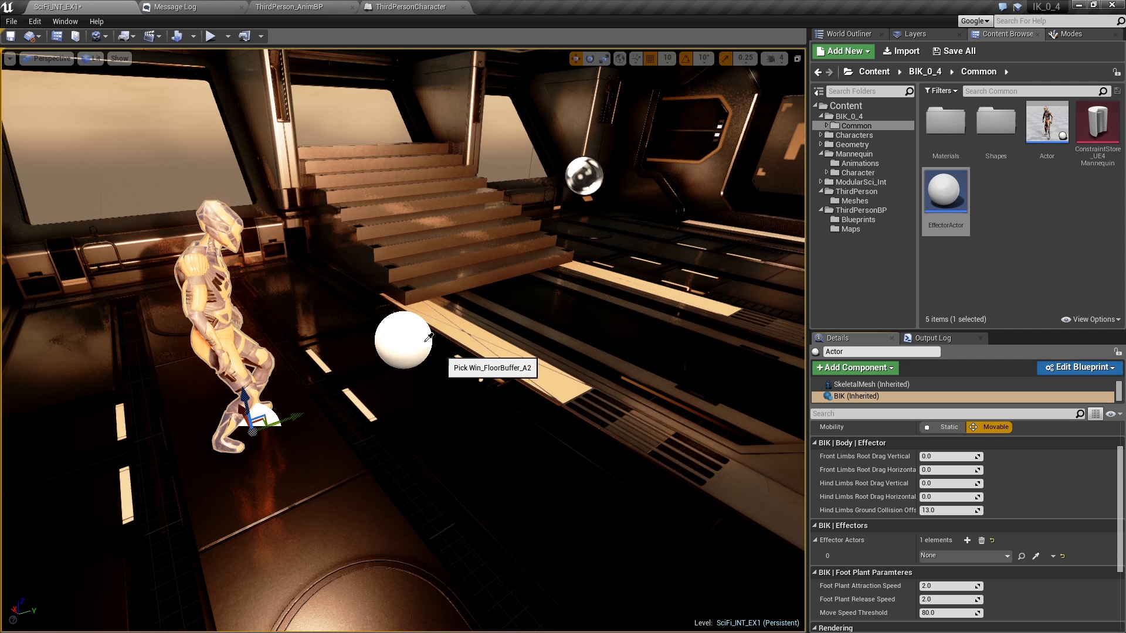
pyautogui.click(402, 339)
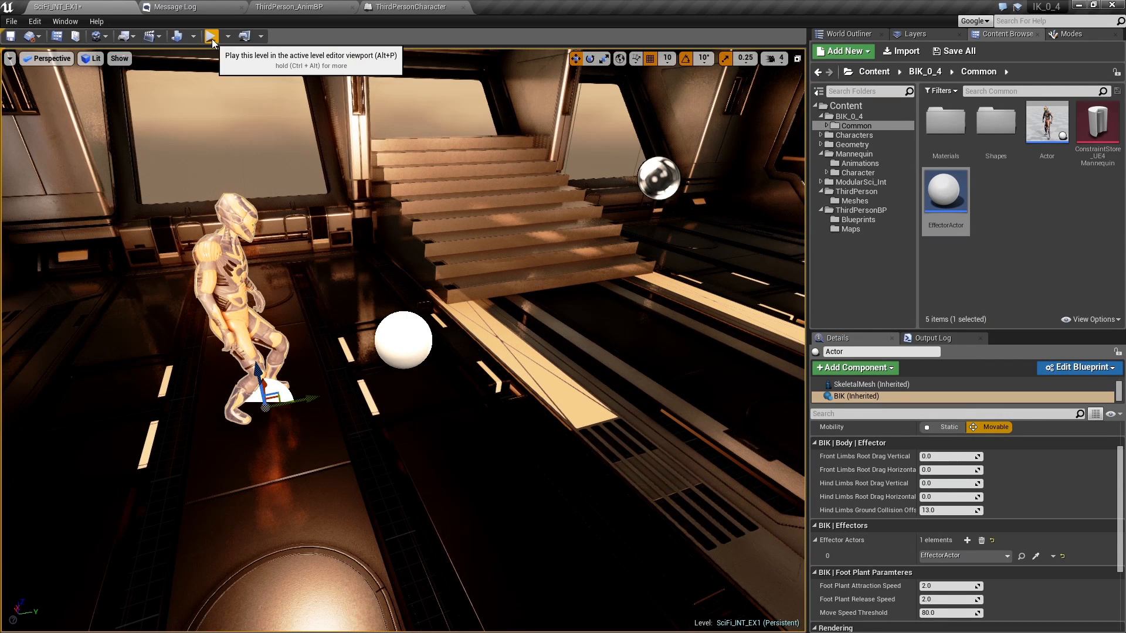
# Move the EffectorActor to about X 2300, Y -4060, Z 120 cm beside the character and start simulating the level
pyautogui.click(403, 340)
pyautogui.moveTo(403, 340); pyautogui.dragTo(304, 305)
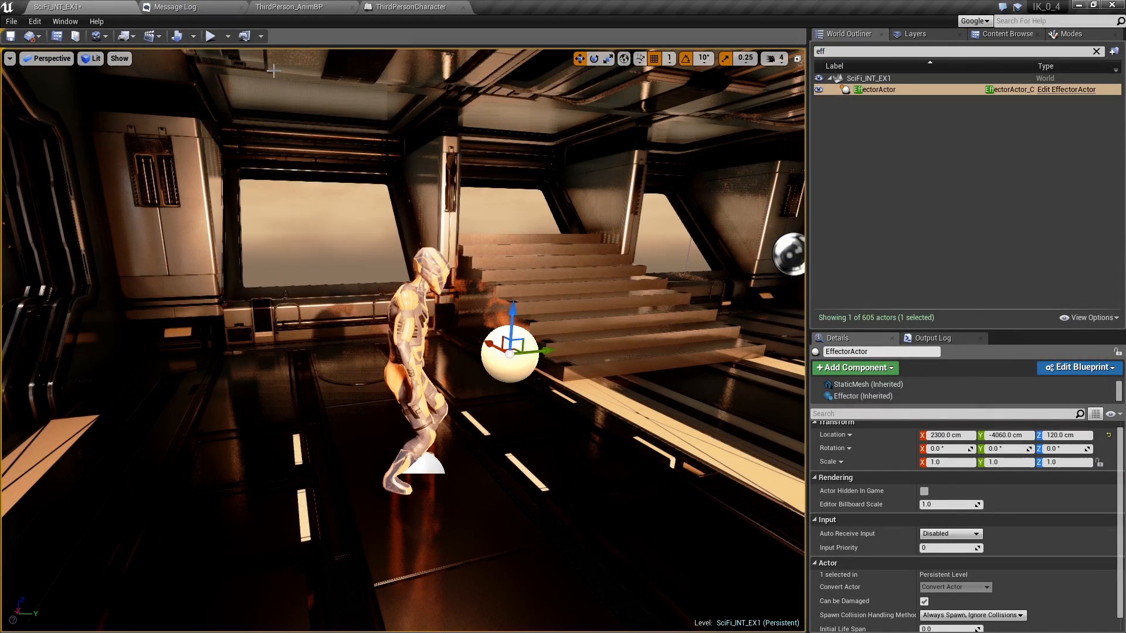
pyautogui.click(227, 36)
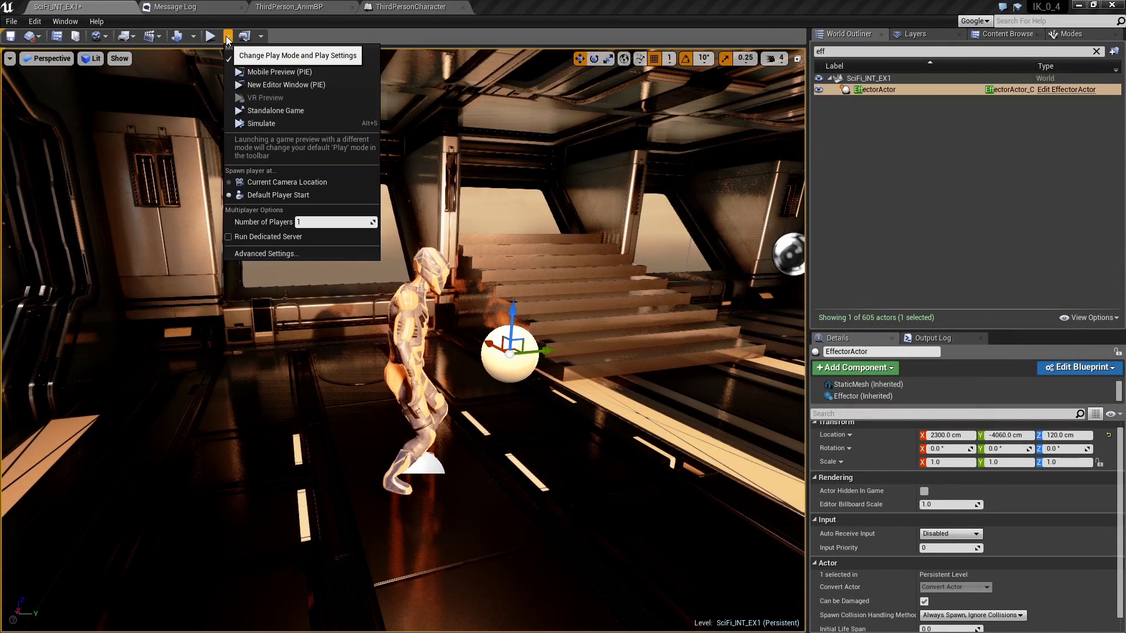
pyautogui.click(264, 124)
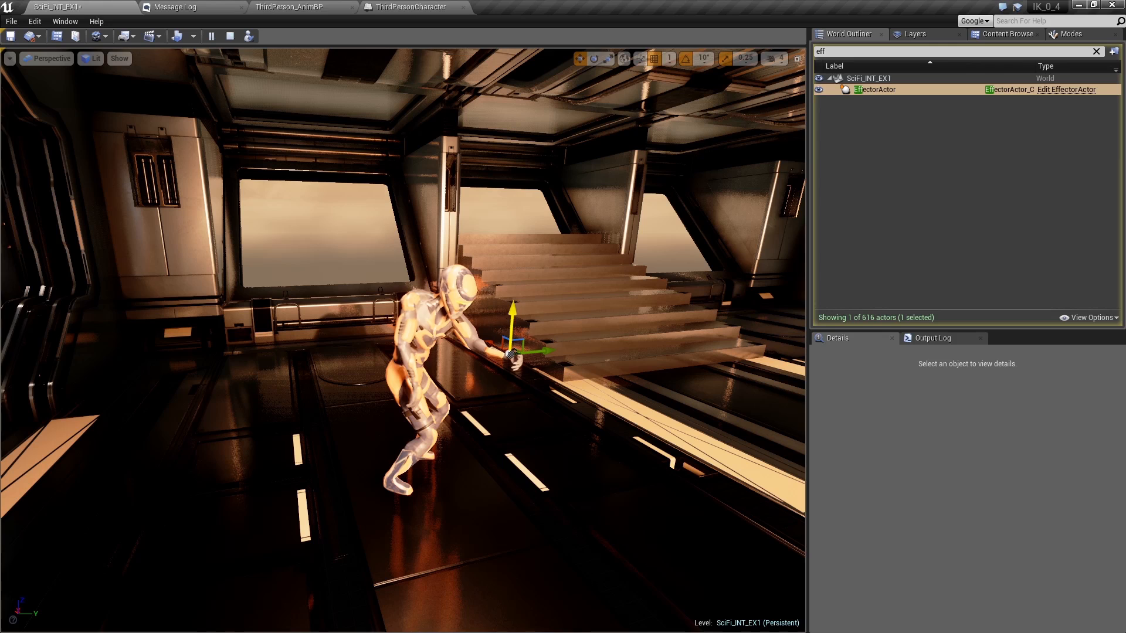
# Move the EffectorActor sideways and vertically in front of the character during simulation to test the left hand's IK
pyautogui.moveTo(512, 310); pyautogui.dragTo(513, 244)
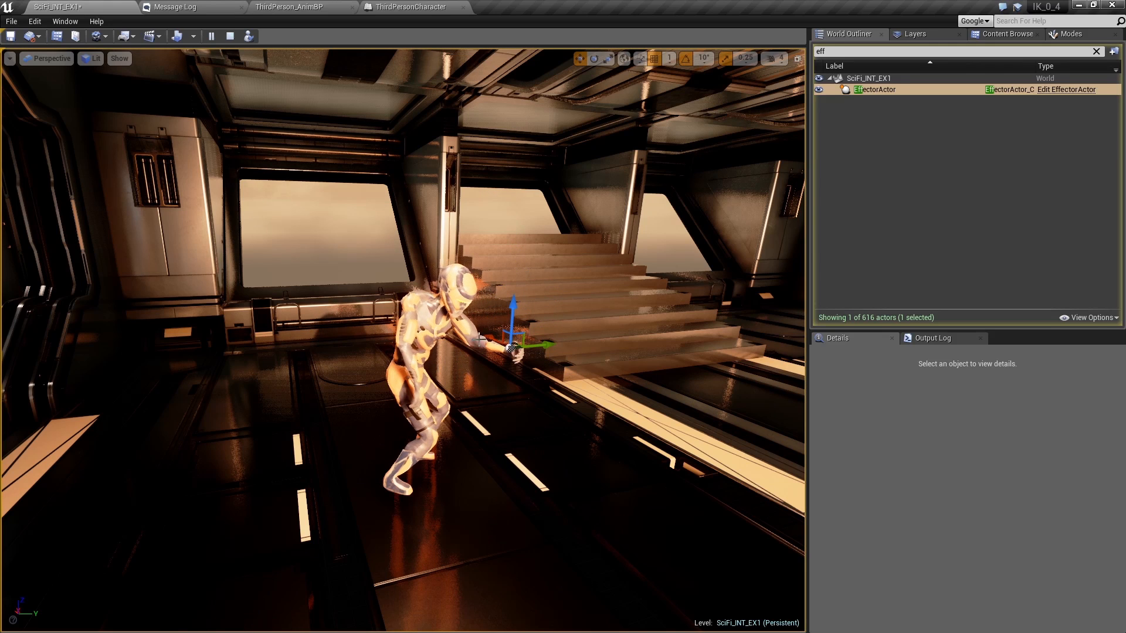
pyautogui.moveTo(488, 339)
pyautogui.mouseDown()
pyautogui.moveTo(488, 325)
pyautogui.moveTo(501, 332)
pyautogui.mouseUp()
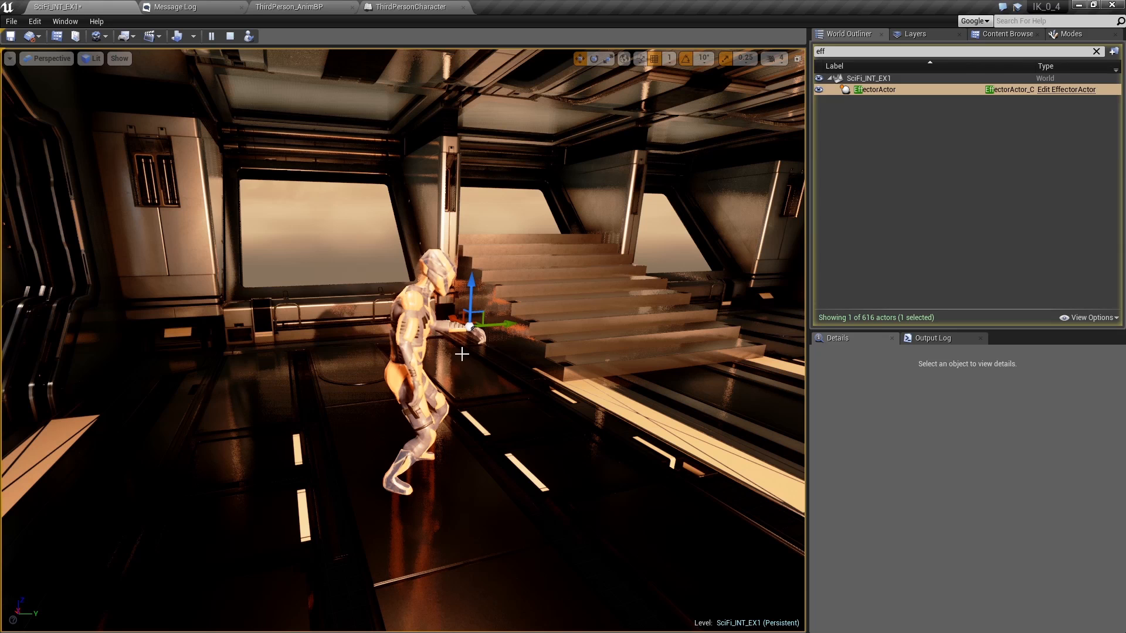
pyautogui.moveTo(479, 350); pyautogui.dragTo(528, 332)
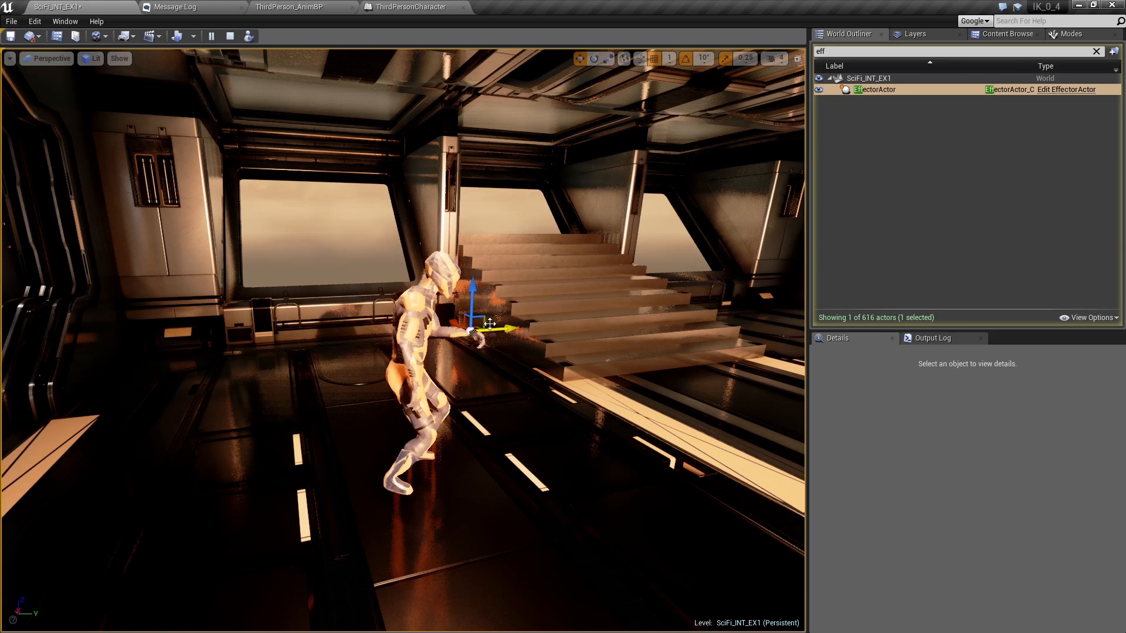
pyautogui.moveTo(475, 266); pyautogui.dragTo(476, 314)
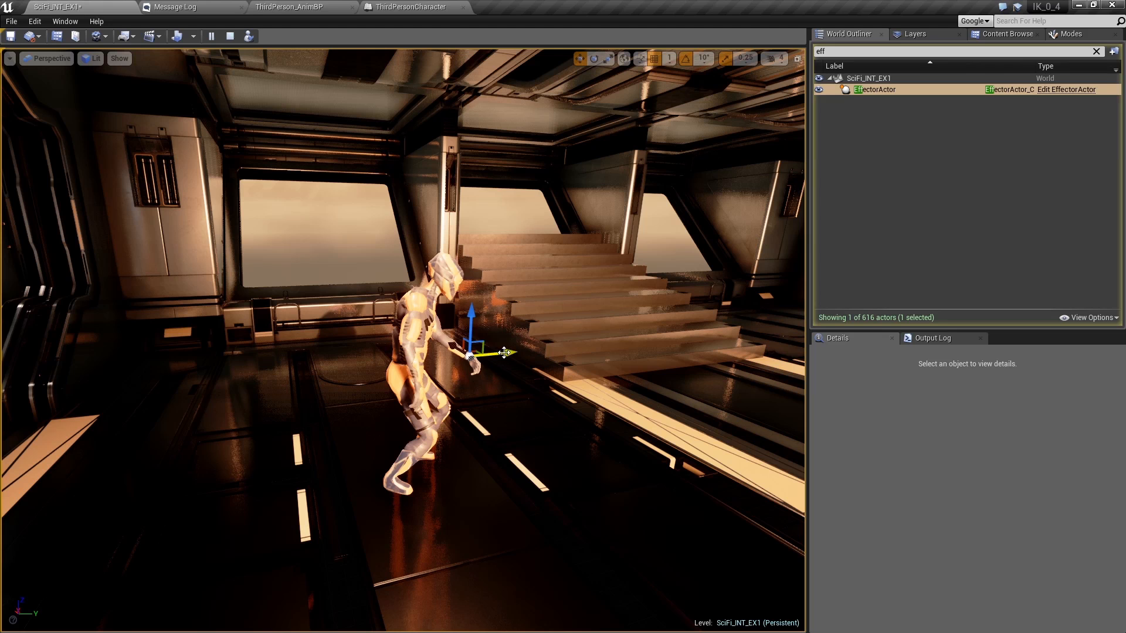